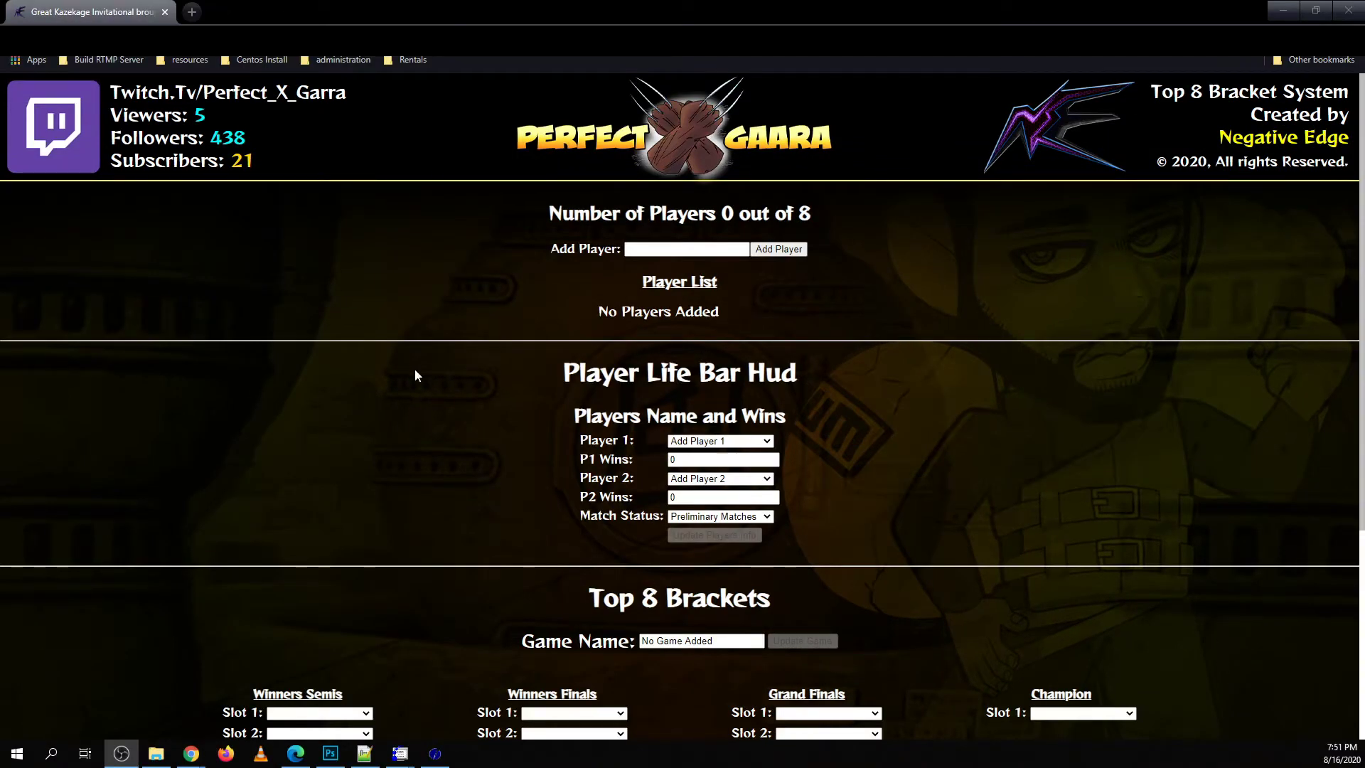
# - Examine the bracket page's player list, life bar HUD, Top 8 bracket slots and update controls
pyautogui.click(691, 247)
pyautogui.scroll(-3, 448, 544)
pyautogui.scroll(-1, 446, 543)
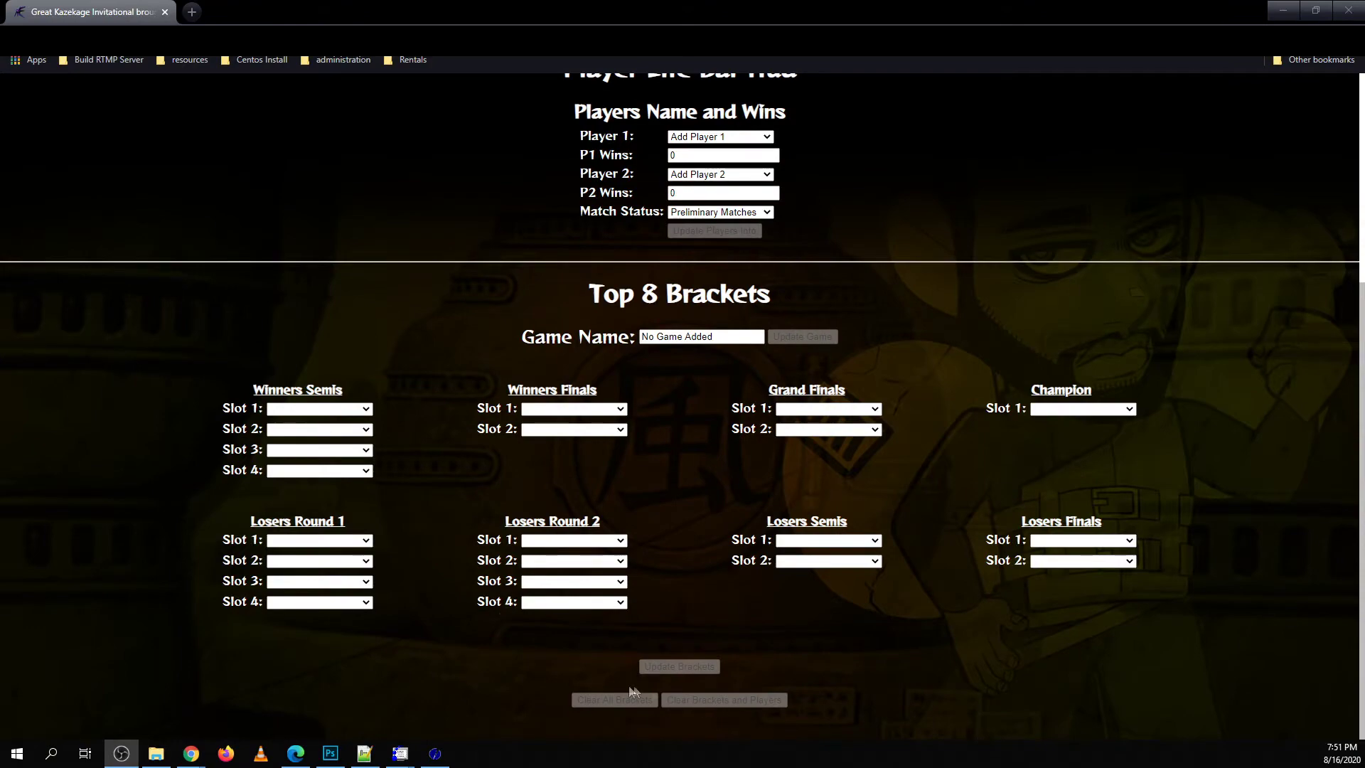
pyautogui.scroll(4, 698, 618)
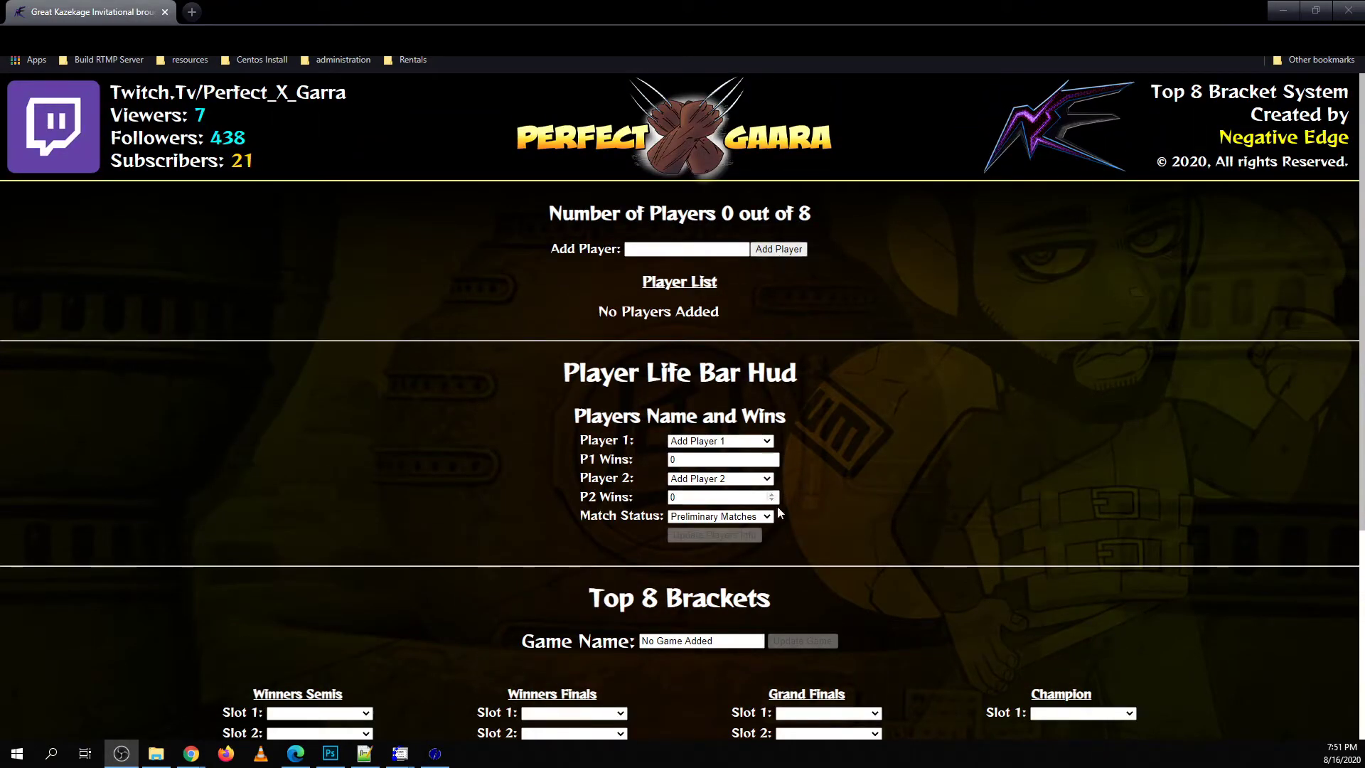
pyautogui.scroll(-3, 735, 541)
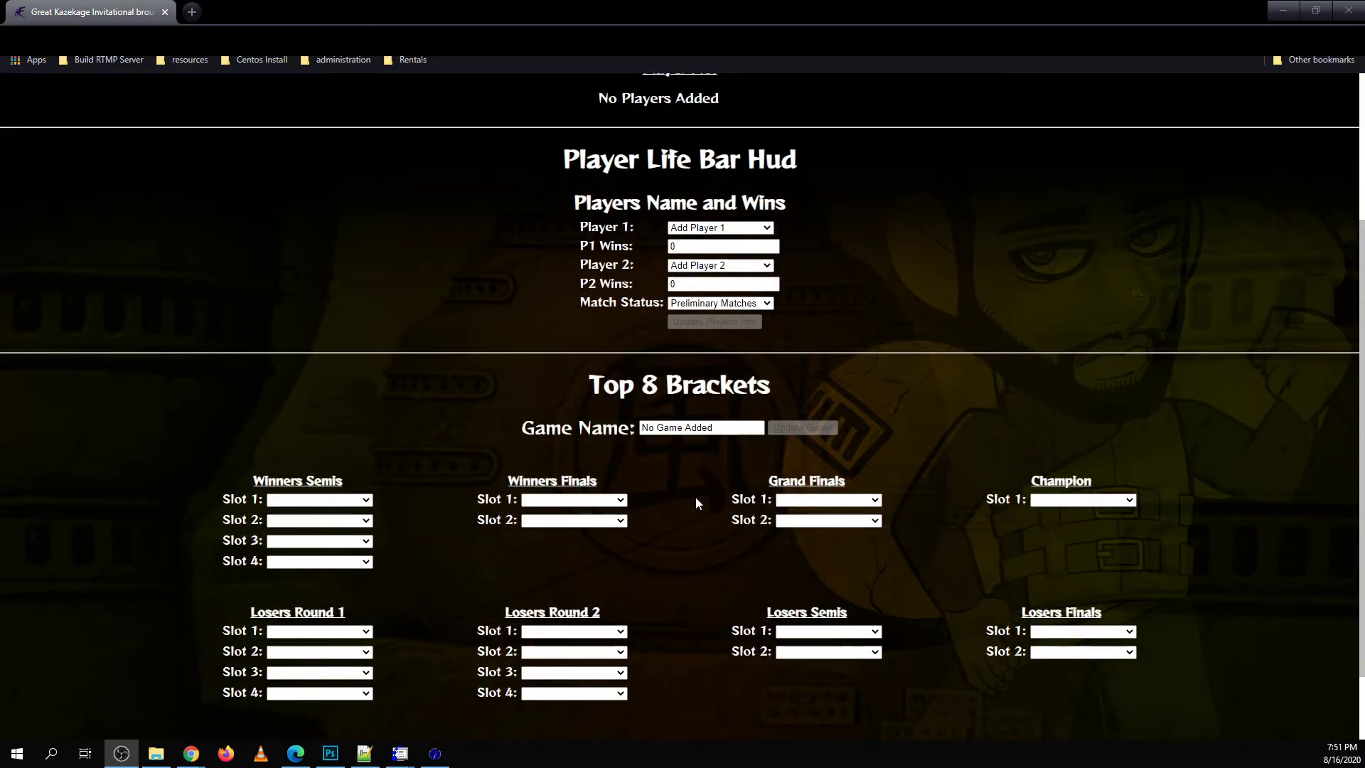
pyautogui.scroll(-1, 696, 496)
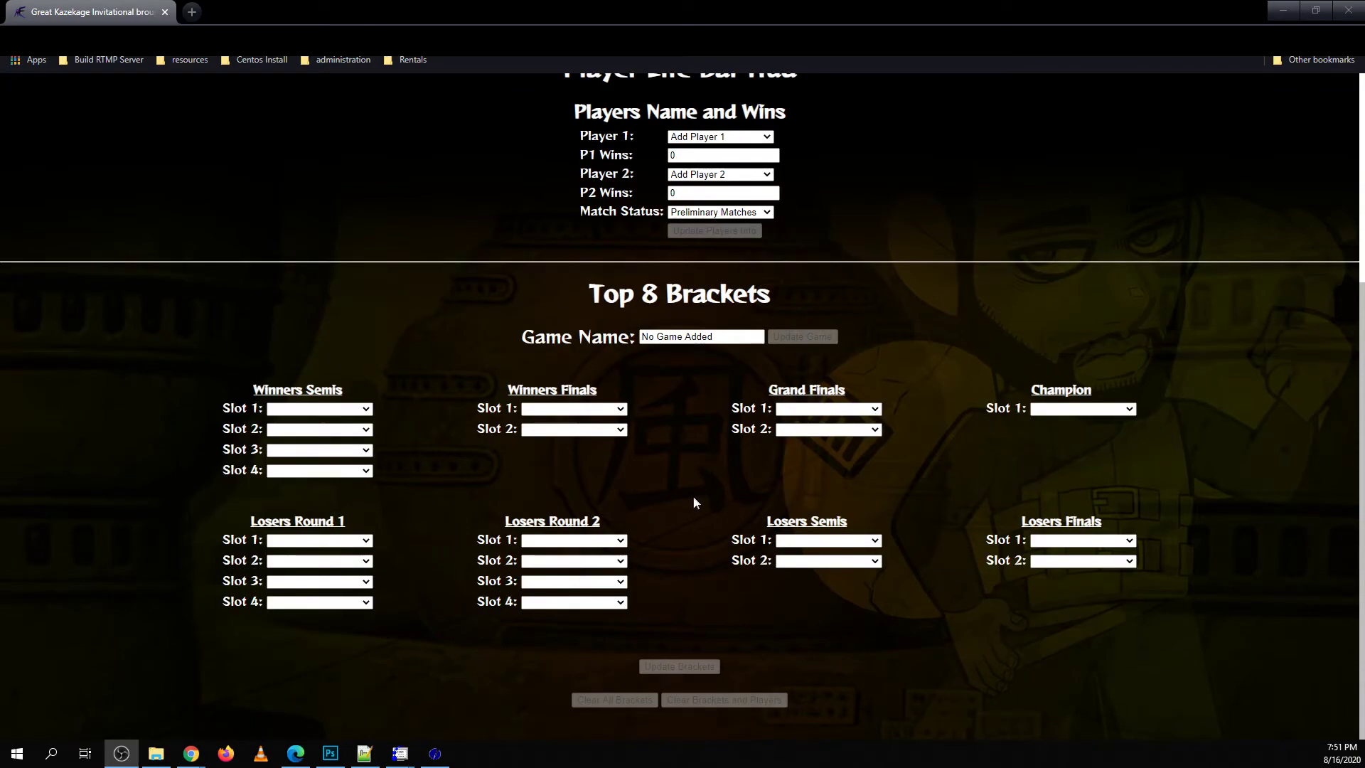
pyautogui.scroll(3, 694, 495)
pyautogui.scroll(2, 670, 533)
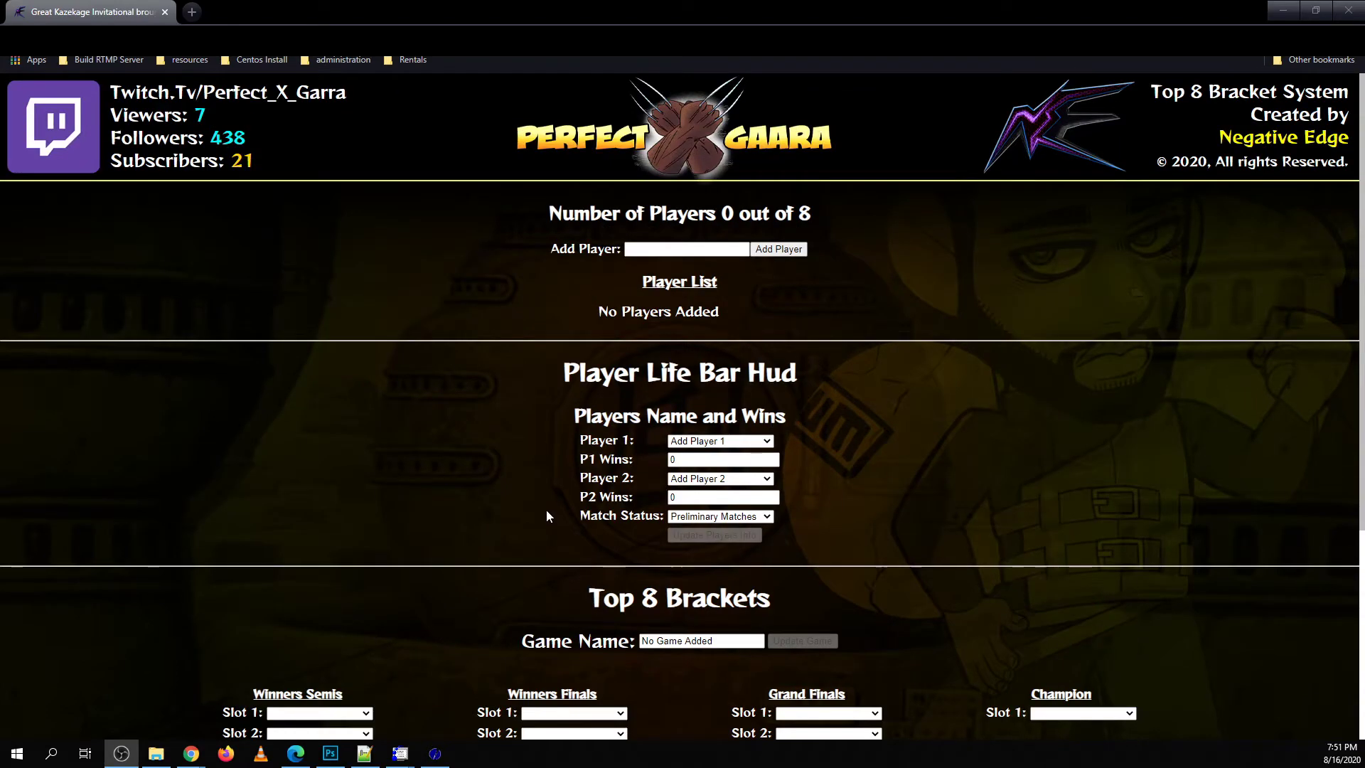
# - Try to add a player with a blank name
pyautogui.click(667, 249)
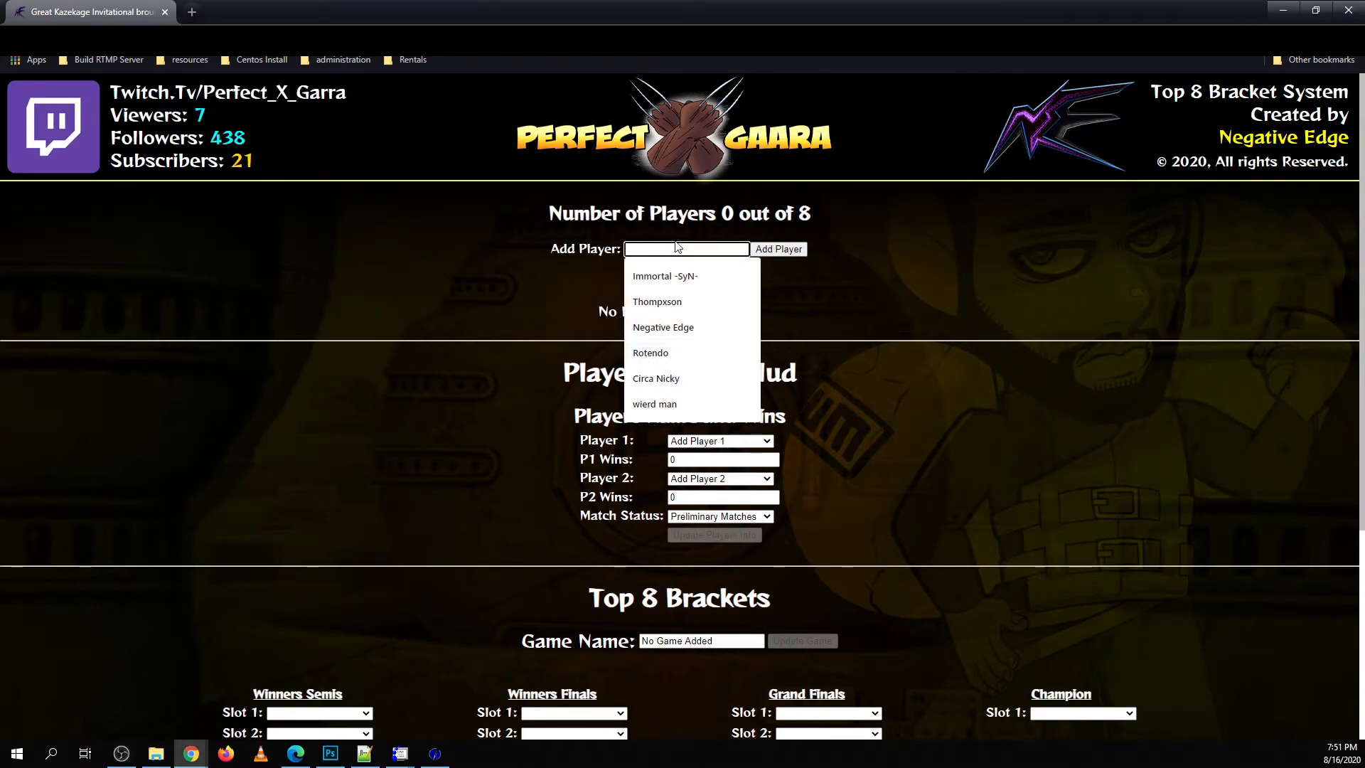
pyautogui.press('Return')
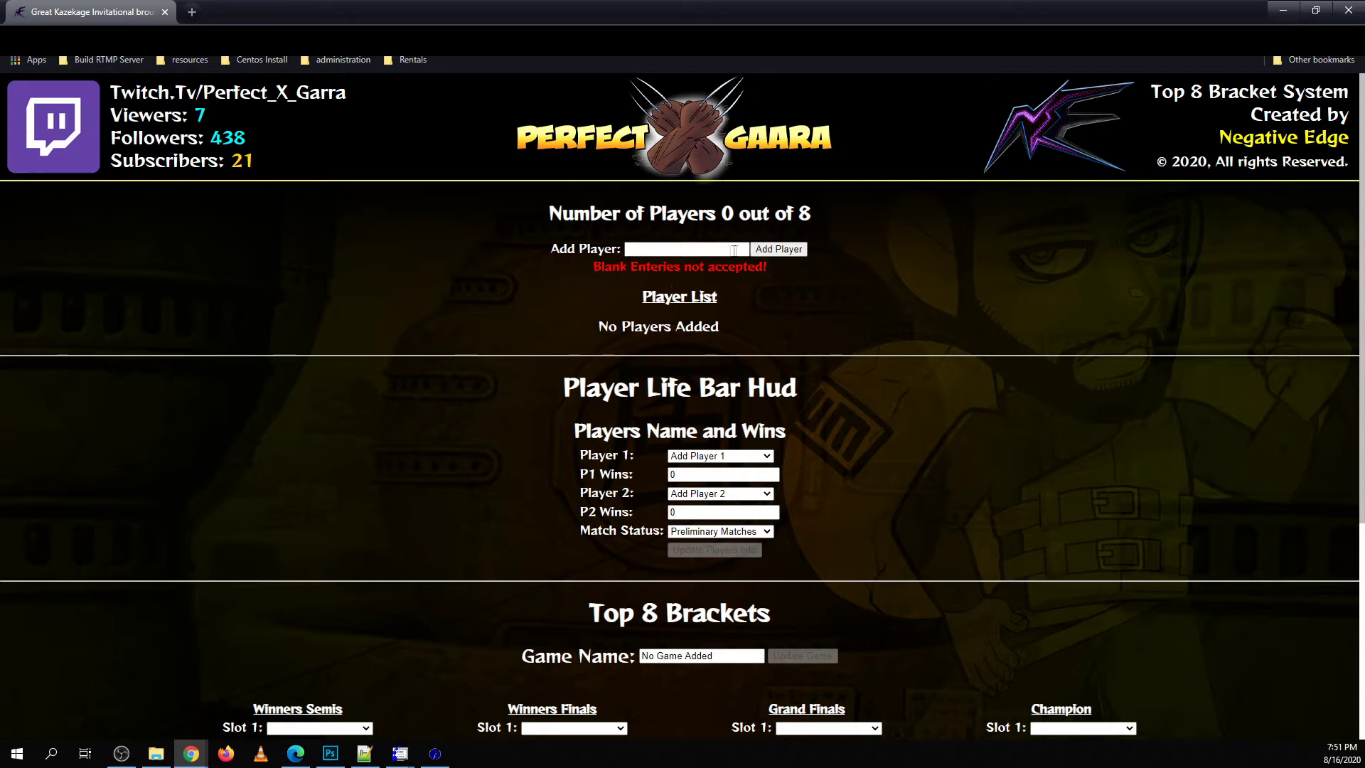
# - Add Immortal -SyN- as the first player in the player list
pyautogui.click(704, 250)
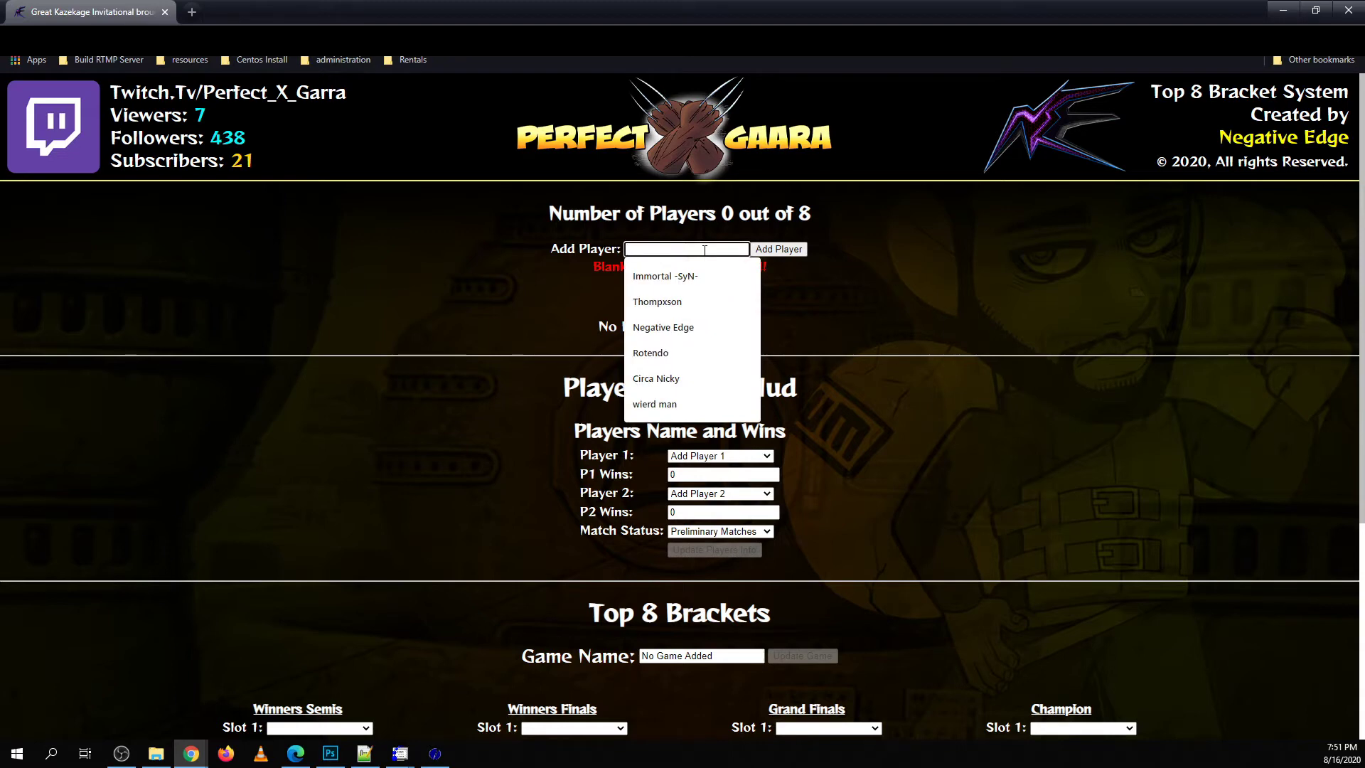
pyautogui.write('Pl')
pyautogui.press('BackSpace')
pyautogui.press('BackSpace')
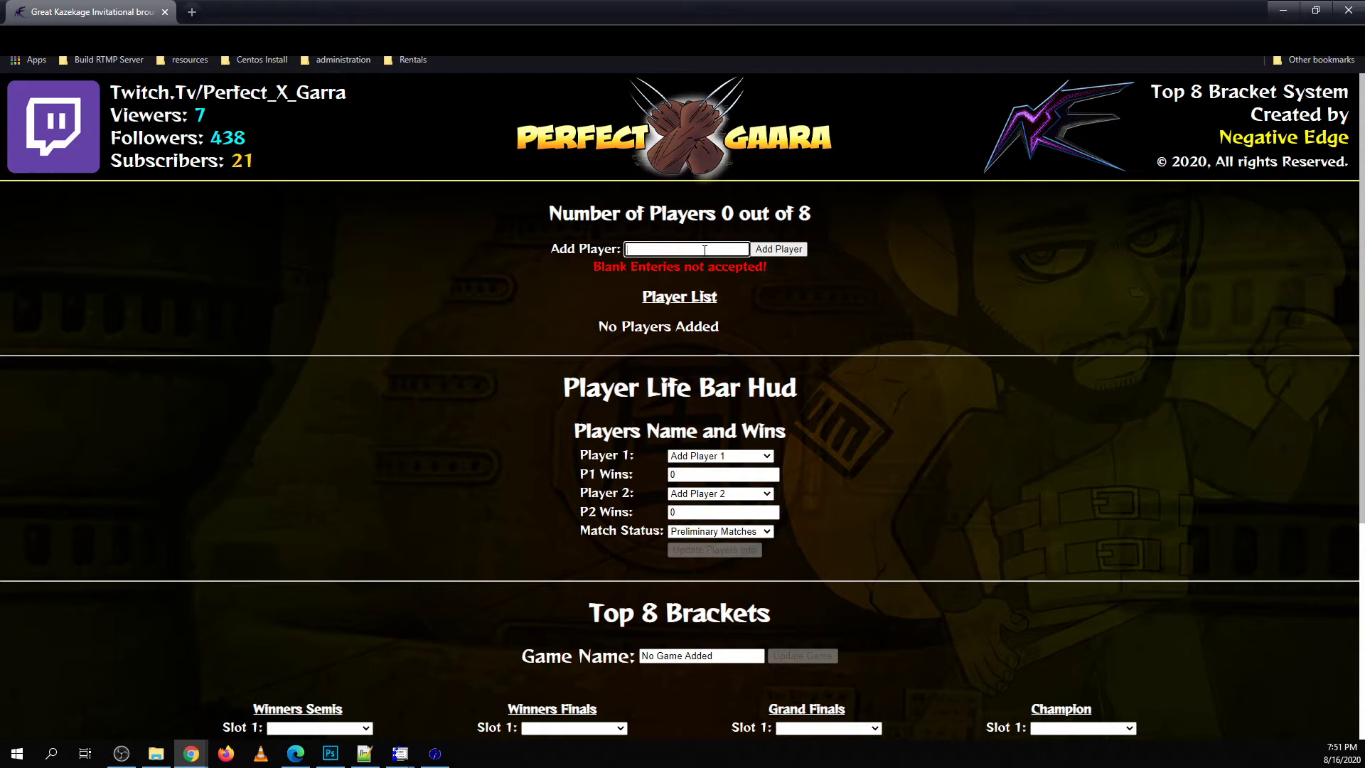
pyautogui.write('Pl')
pyautogui.click(704, 248)
pyautogui.click(700, 275)
pyautogui.click(759, 253)
# - Add Thompxson and Negative Edge as the second and third players
pyautogui.click(693, 253)
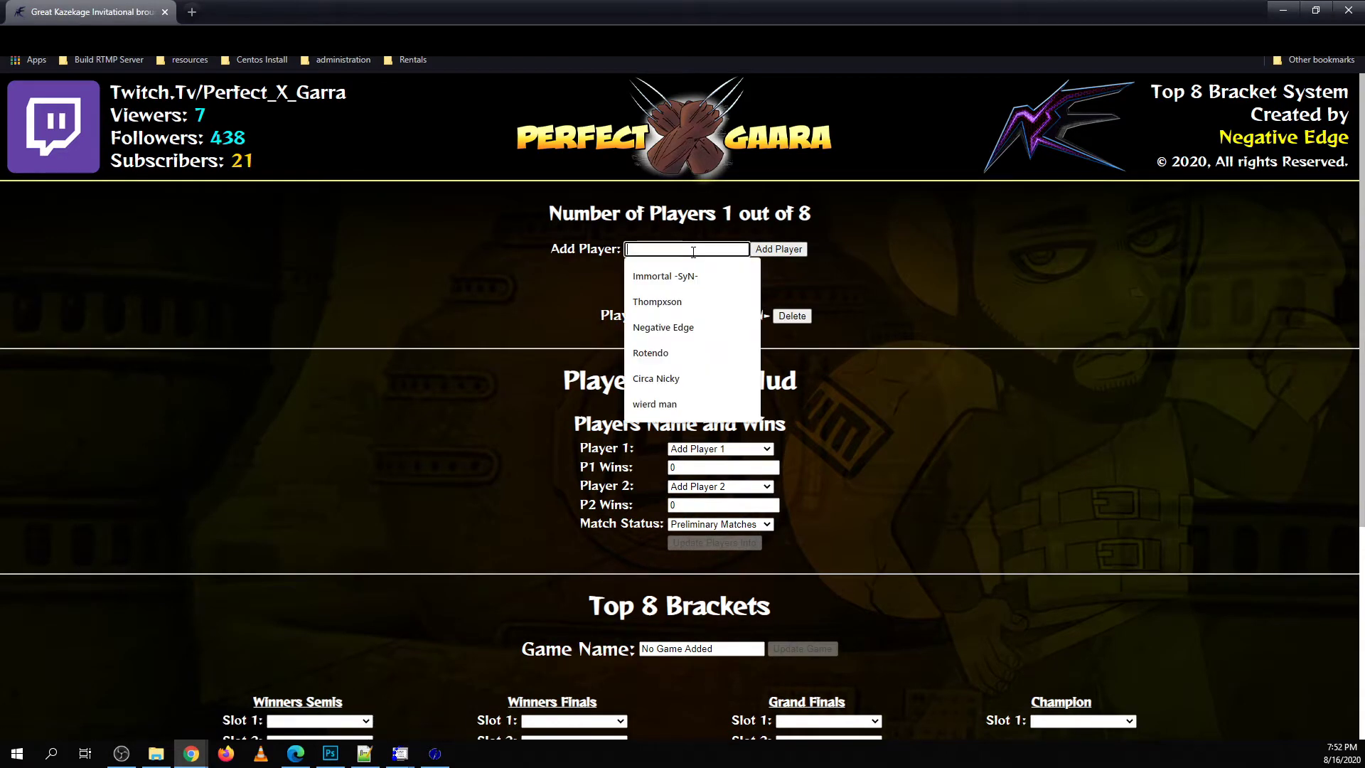
pyautogui.click(689, 302)
pyautogui.click(768, 249)
pyautogui.click(723, 253)
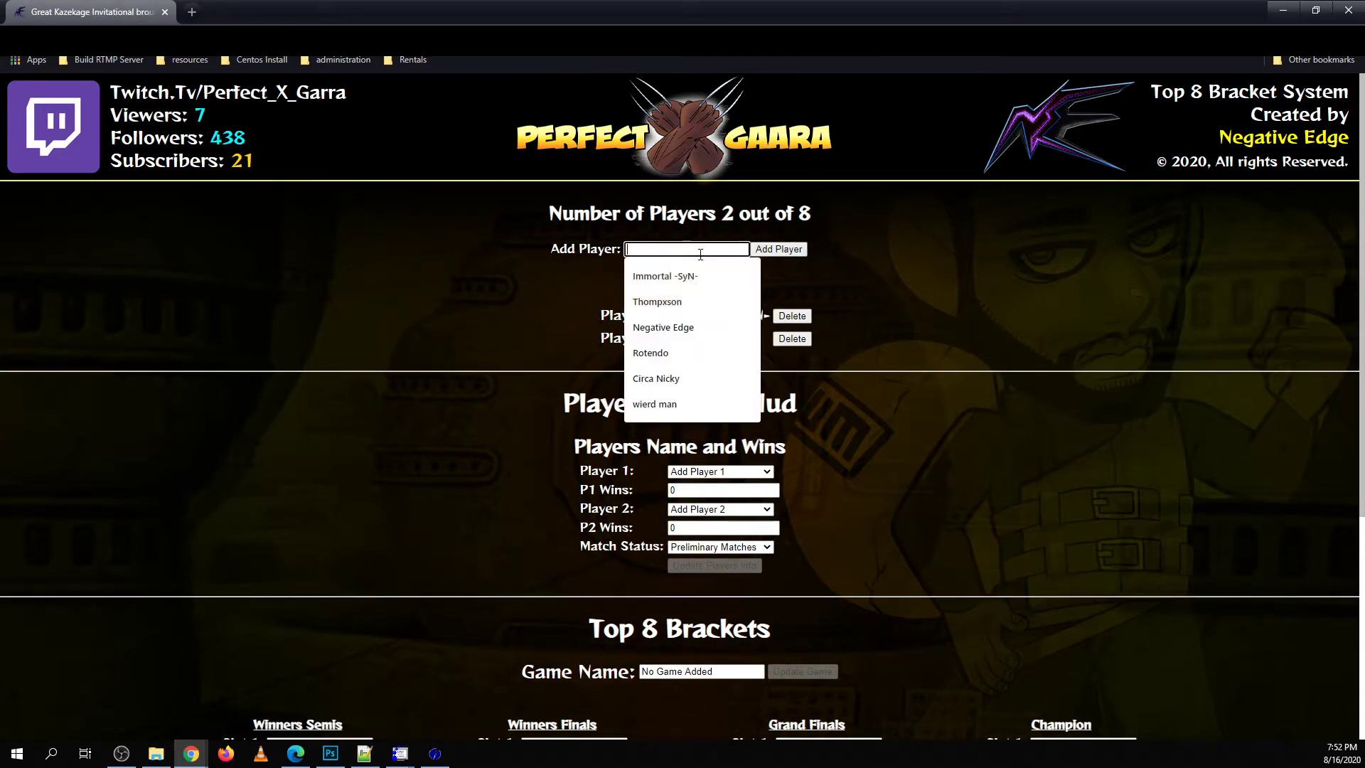
pyautogui.click(689, 324)
pyautogui.click(763, 250)
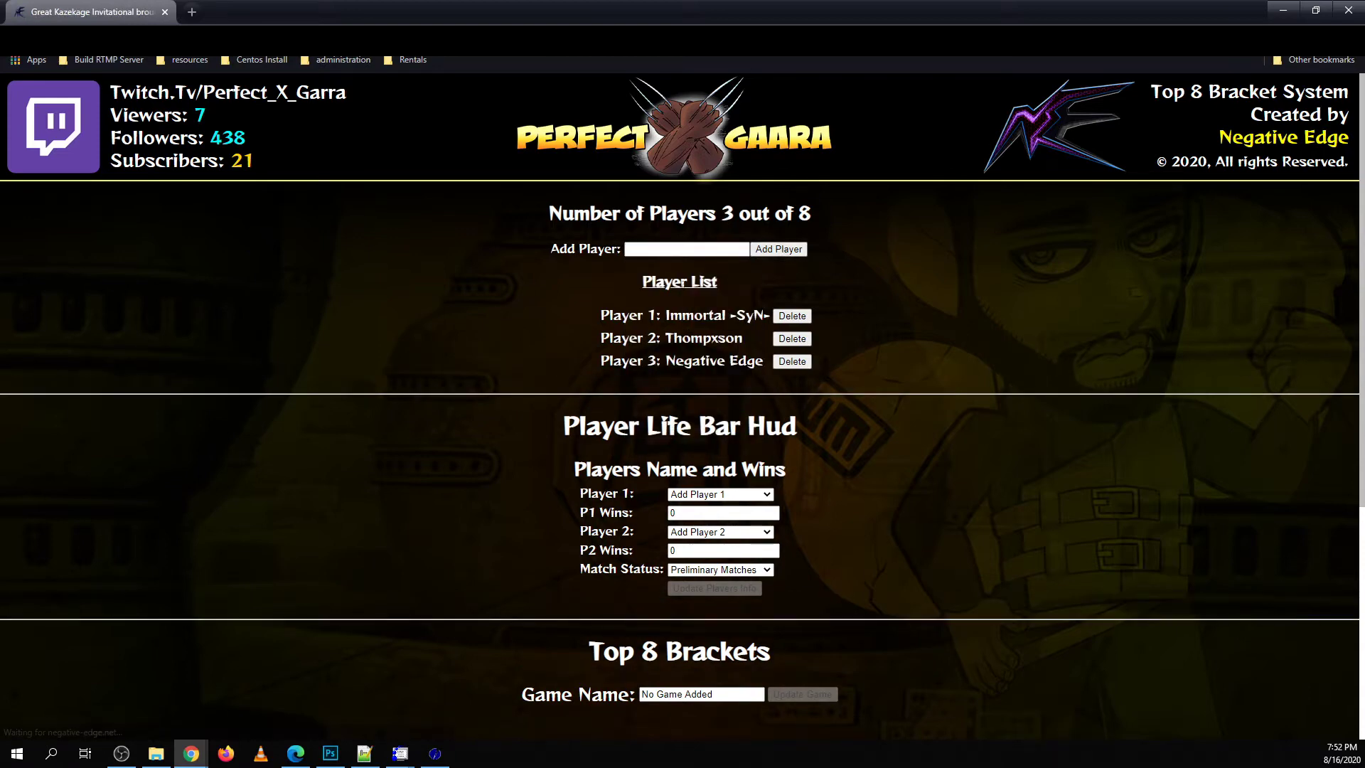
# - Add Rotendo and wierd man as the fourth and fifth players
pyautogui.click(711, 250)
pyautogui.click(674, 353)
pyautogui.click(764, 250)
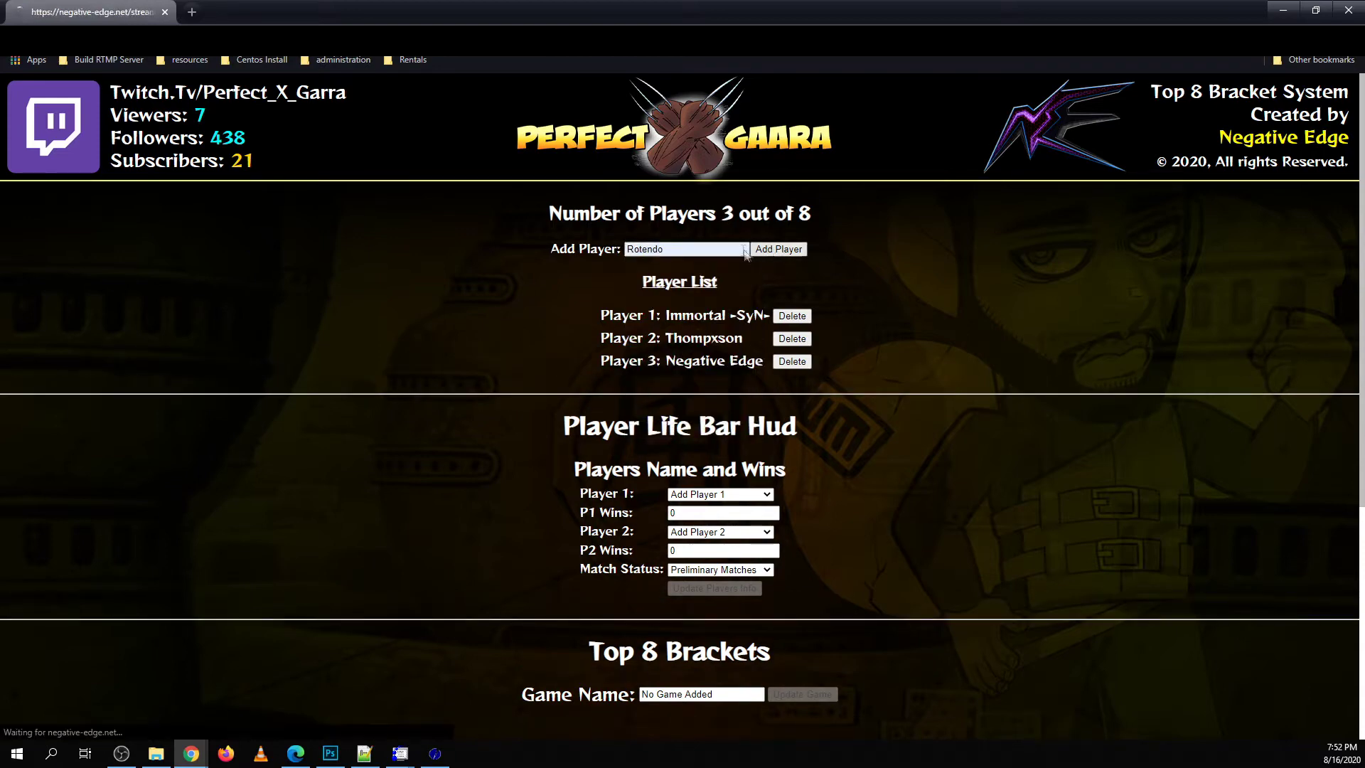
pyautogui.click(711, 250)
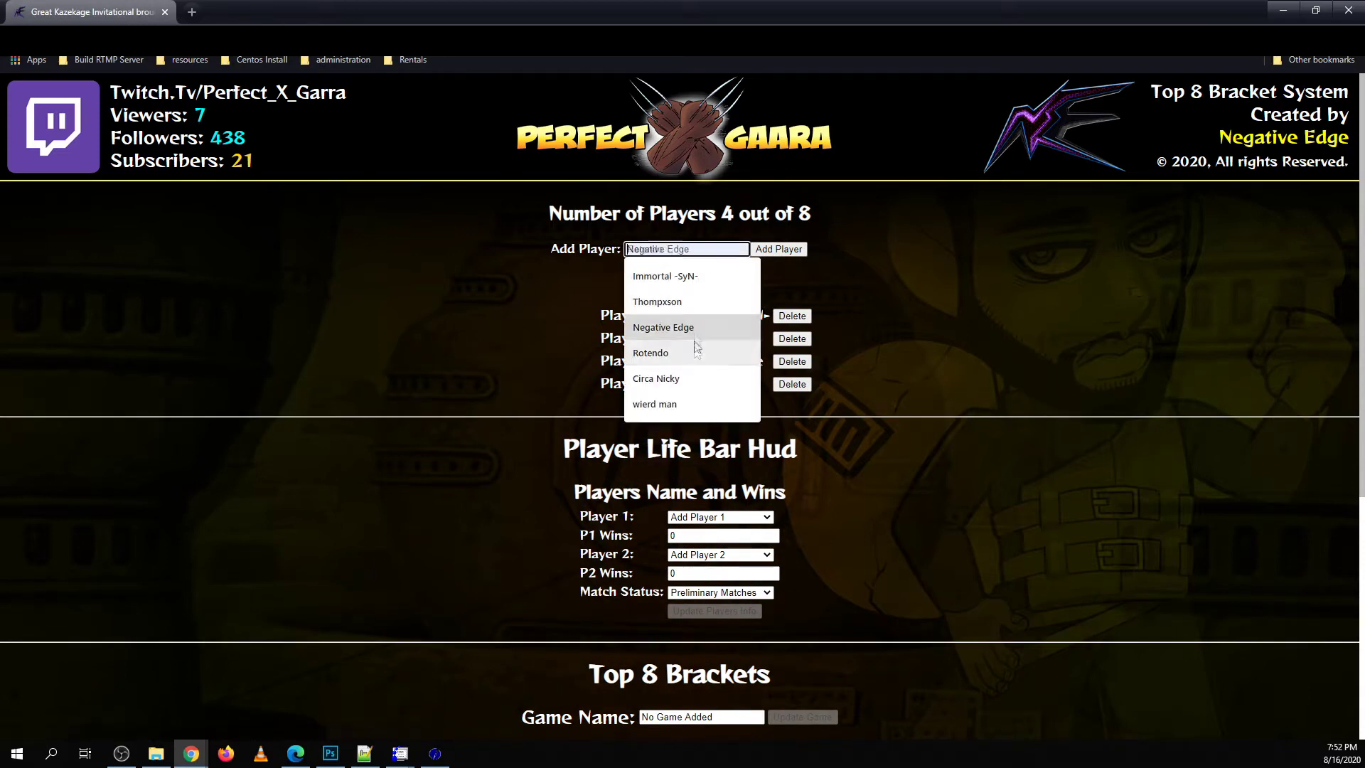
pyautogui.click(672, 402)
pyautogui.click(774, 249)
# - Add This guy and That Guy as the sixth and seventh players
pyautogui.click(710, 251)
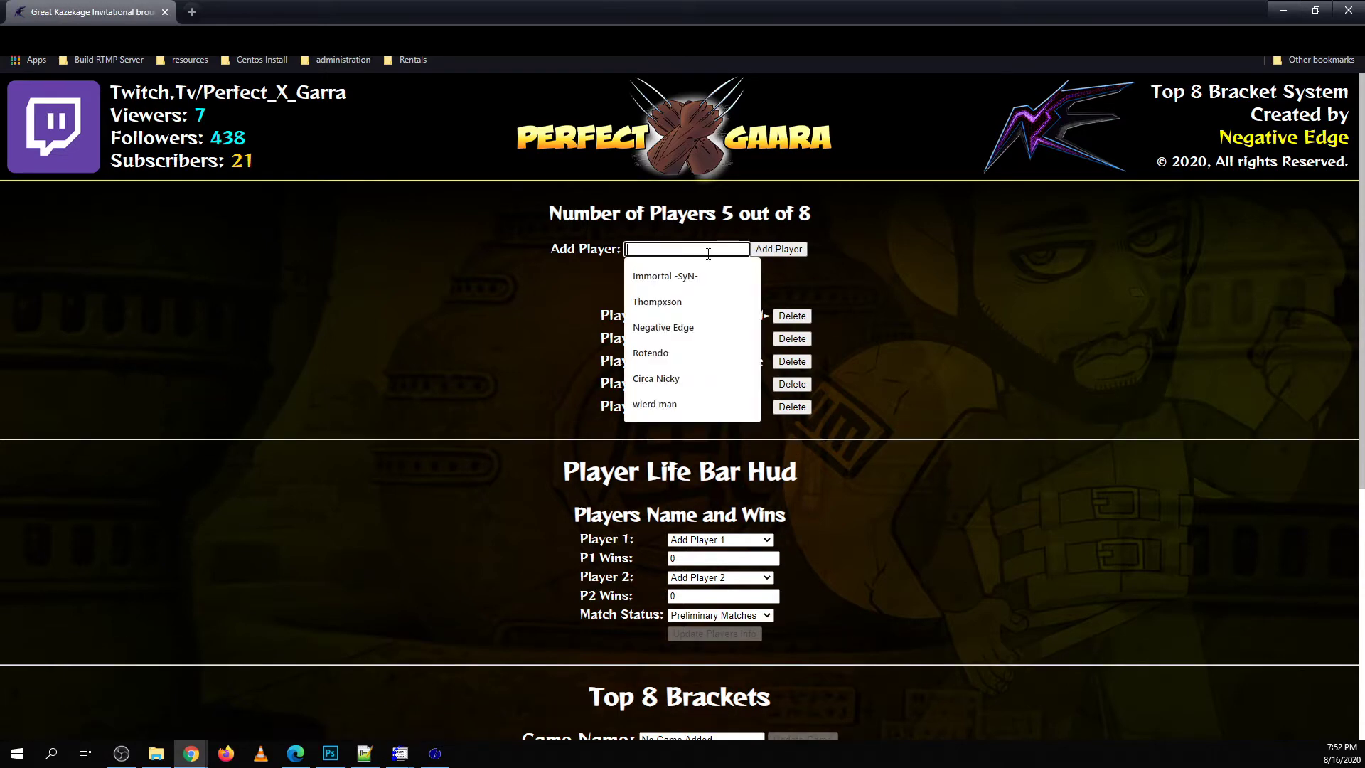
pyautogui.write('This guy')
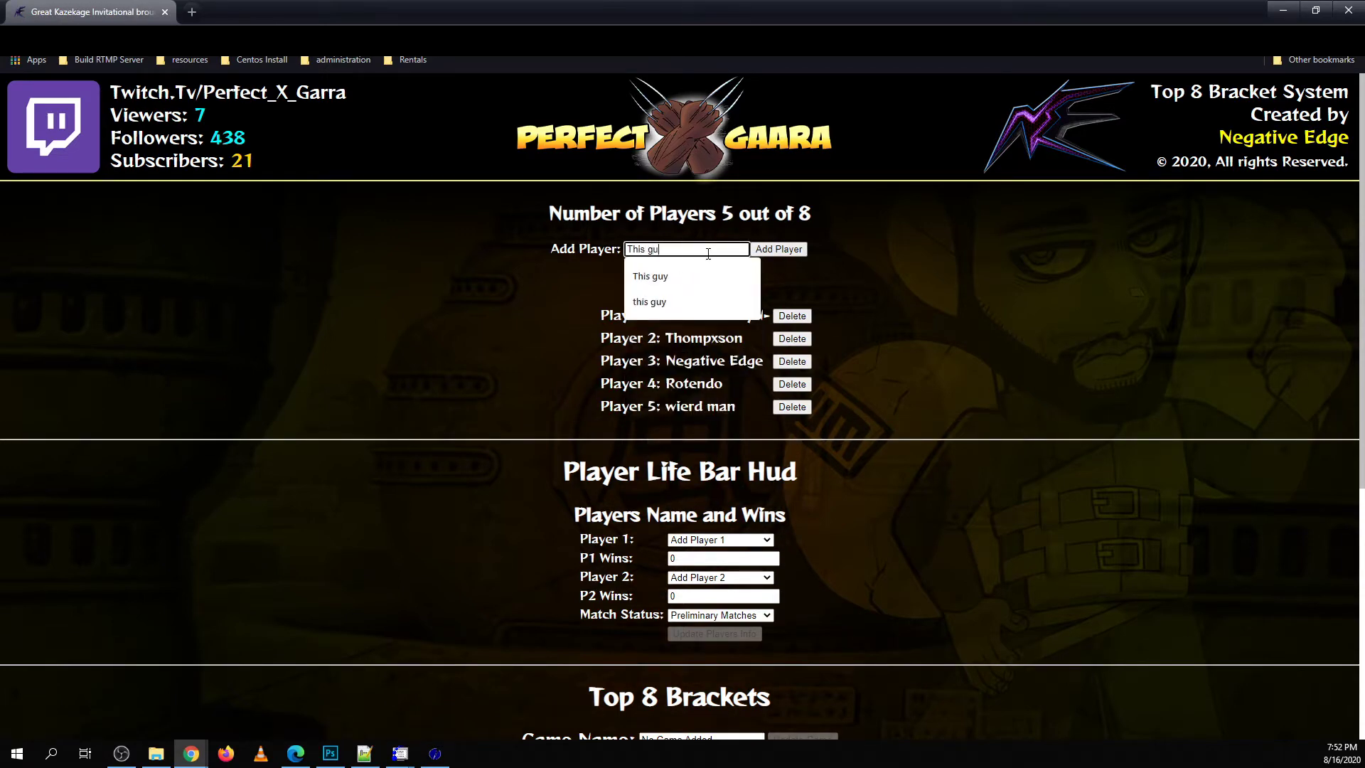
pyautogui.press('Return')
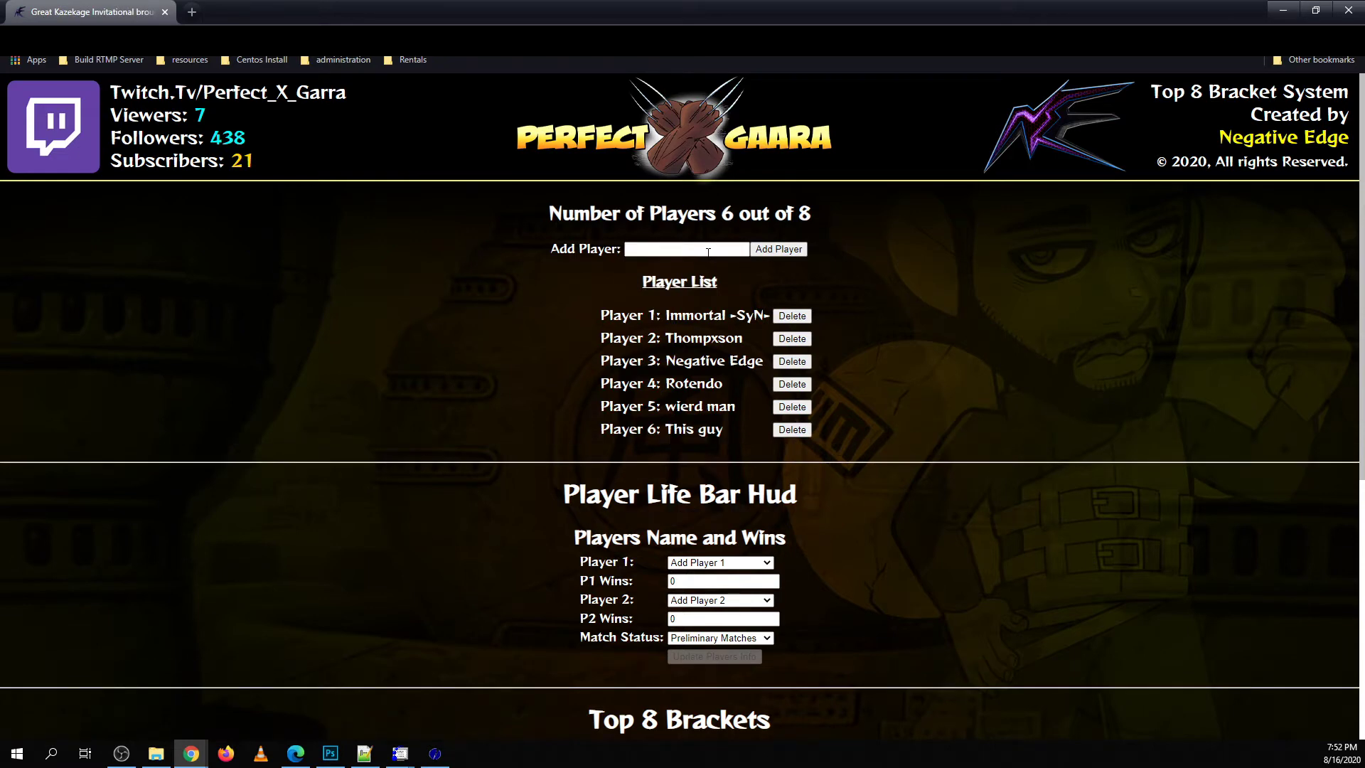
pyautogui.click(709, 250)
pyautogui.write('That G')
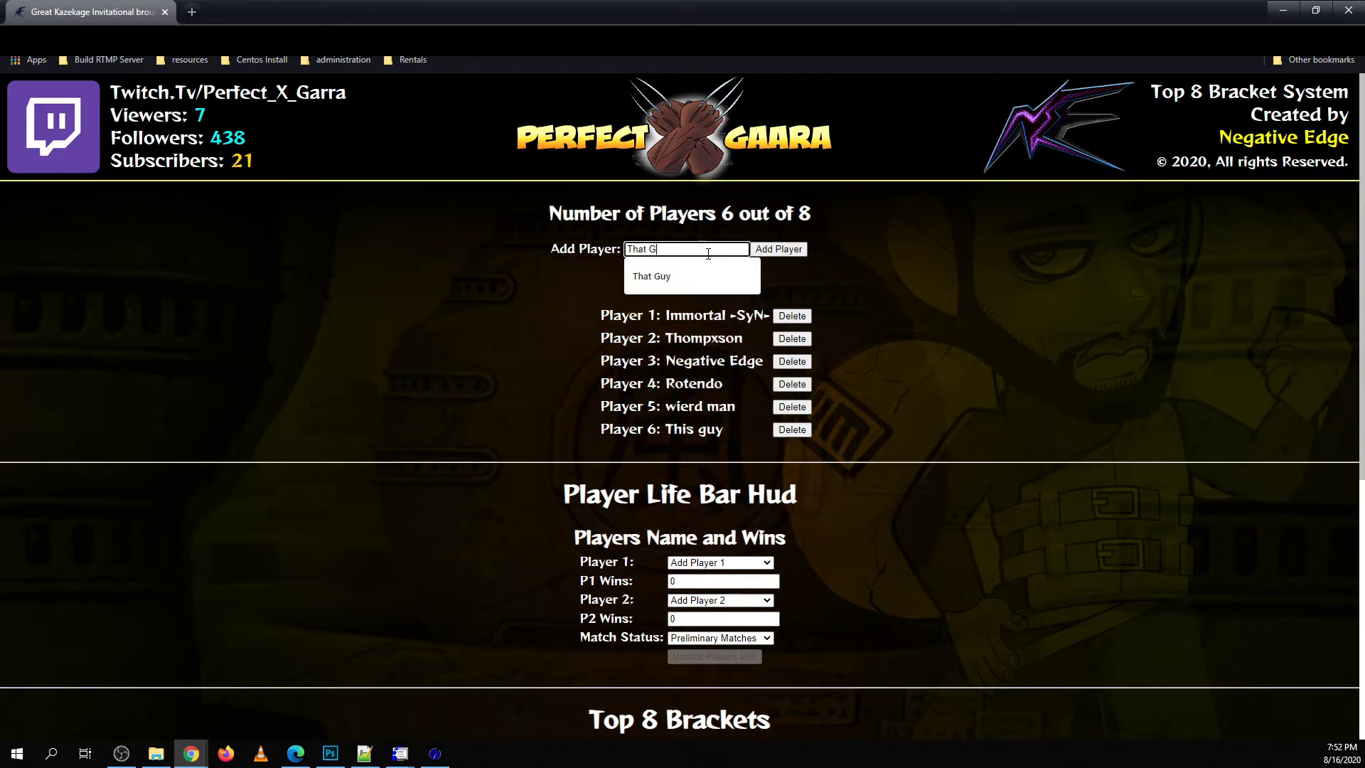
pyautogui.write('uy')
pyautogui.press('Return')
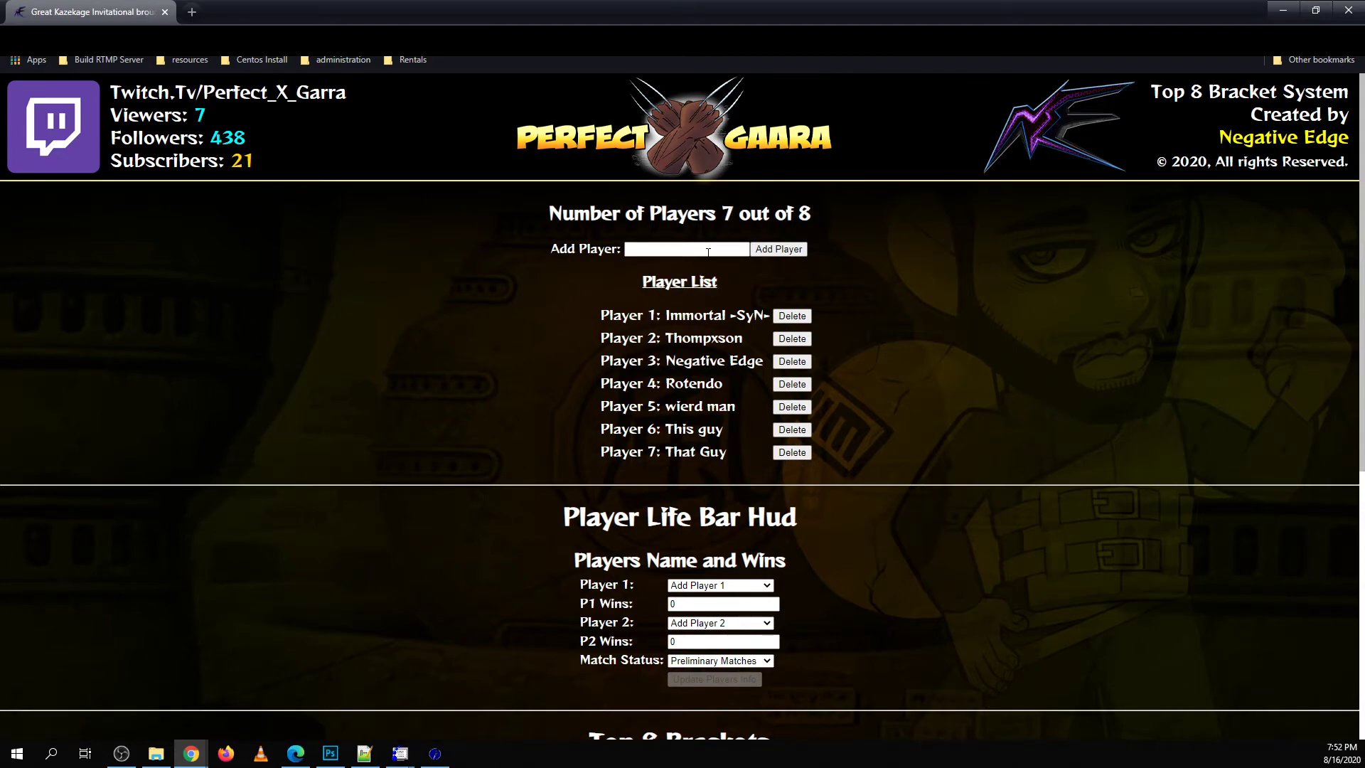
# - Add Random Guy as the eighth player to complete the player list
pyautogui.scroll(-6, 500, 445)
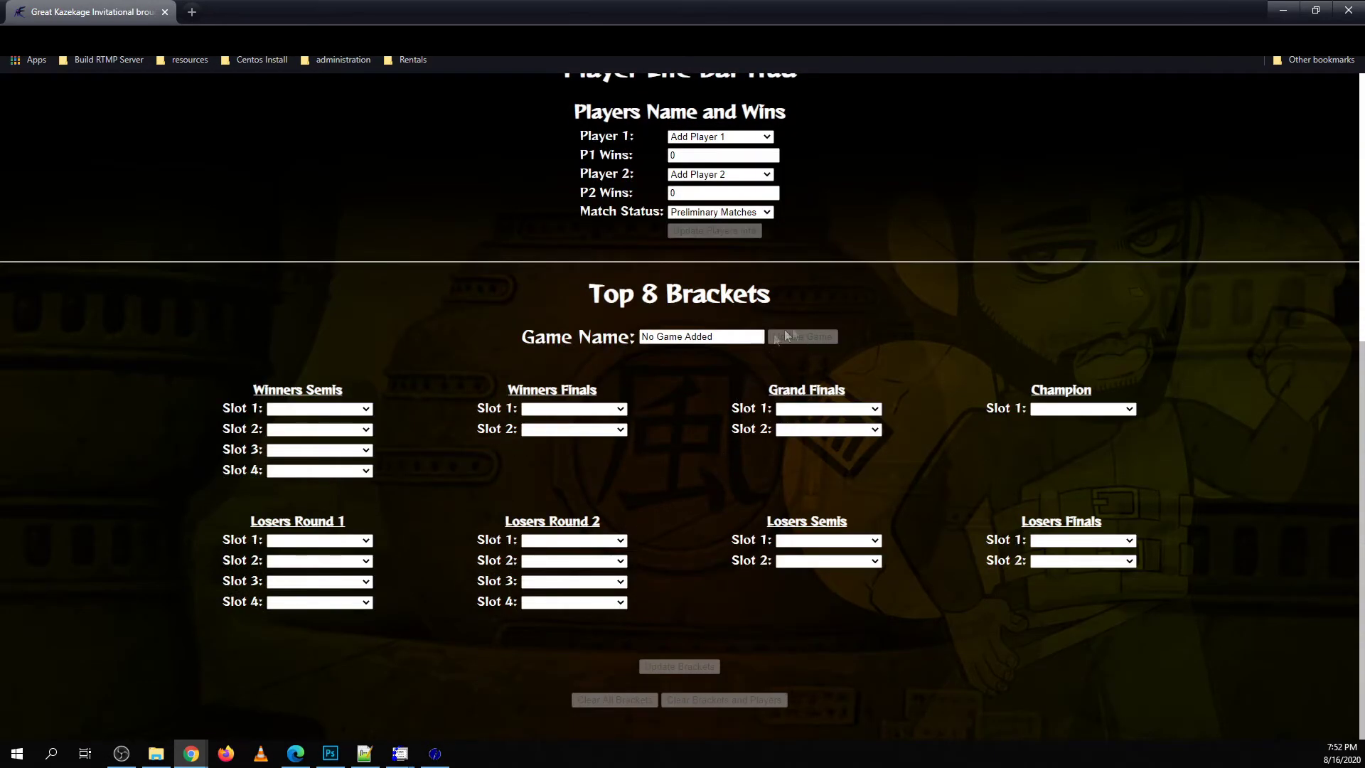
pyautogui.scroll(6, 776, 583)
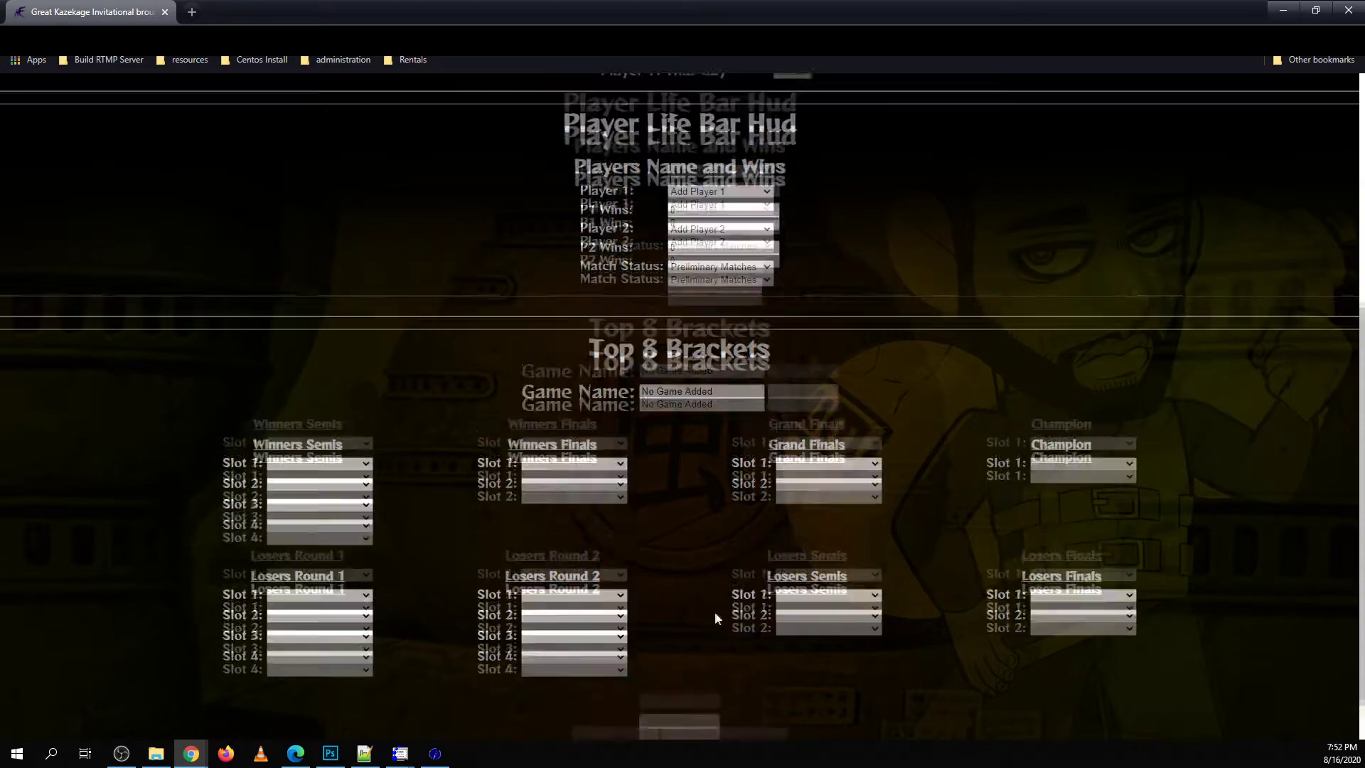
pyautogui.click(690, 251)
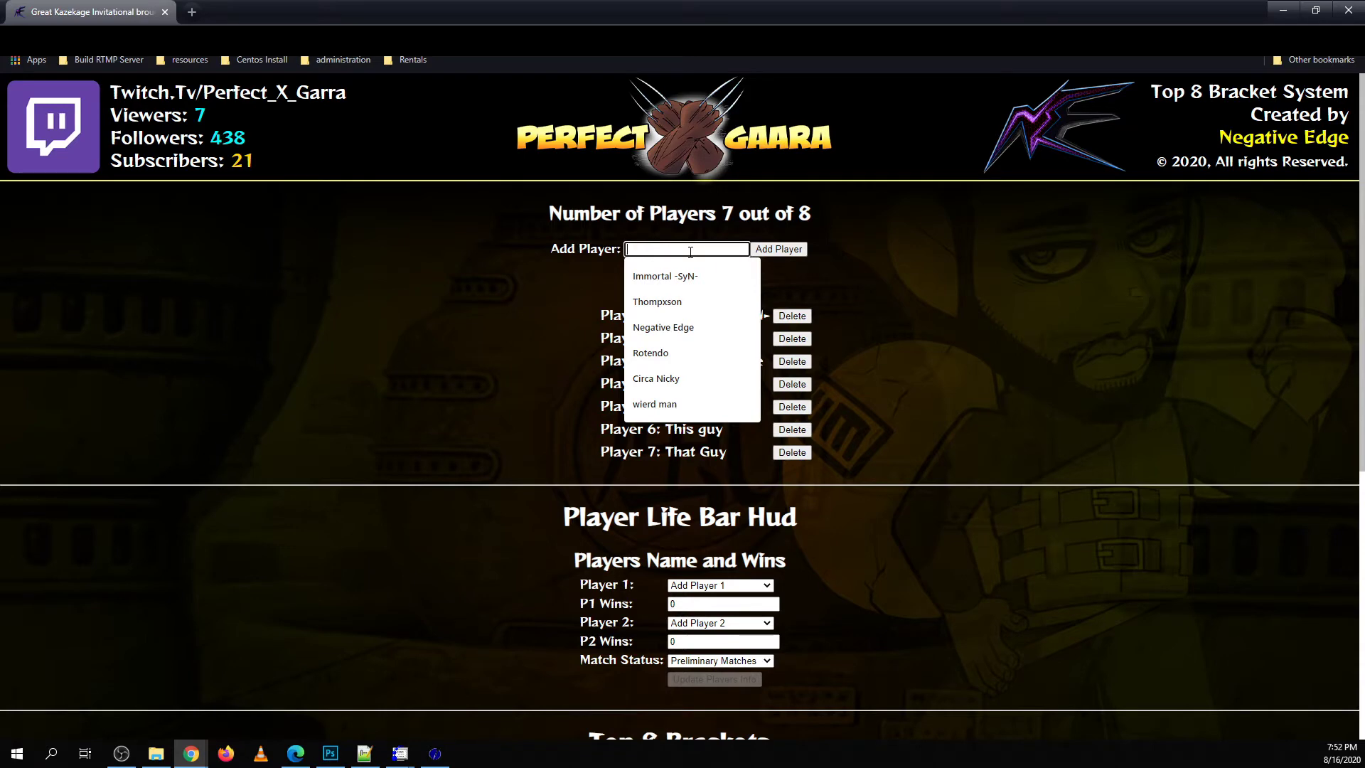
pyautogui.write('Random Guy')
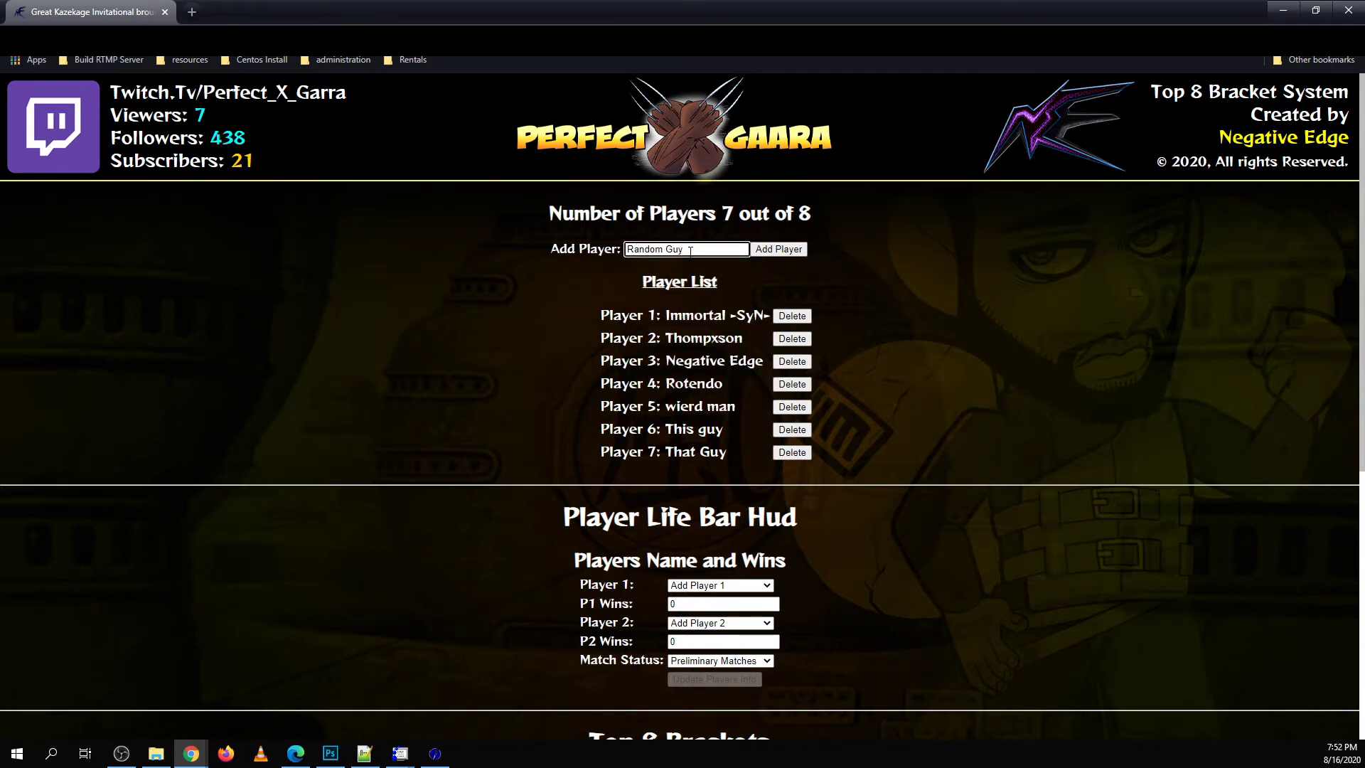
pyautogui.press('Return')
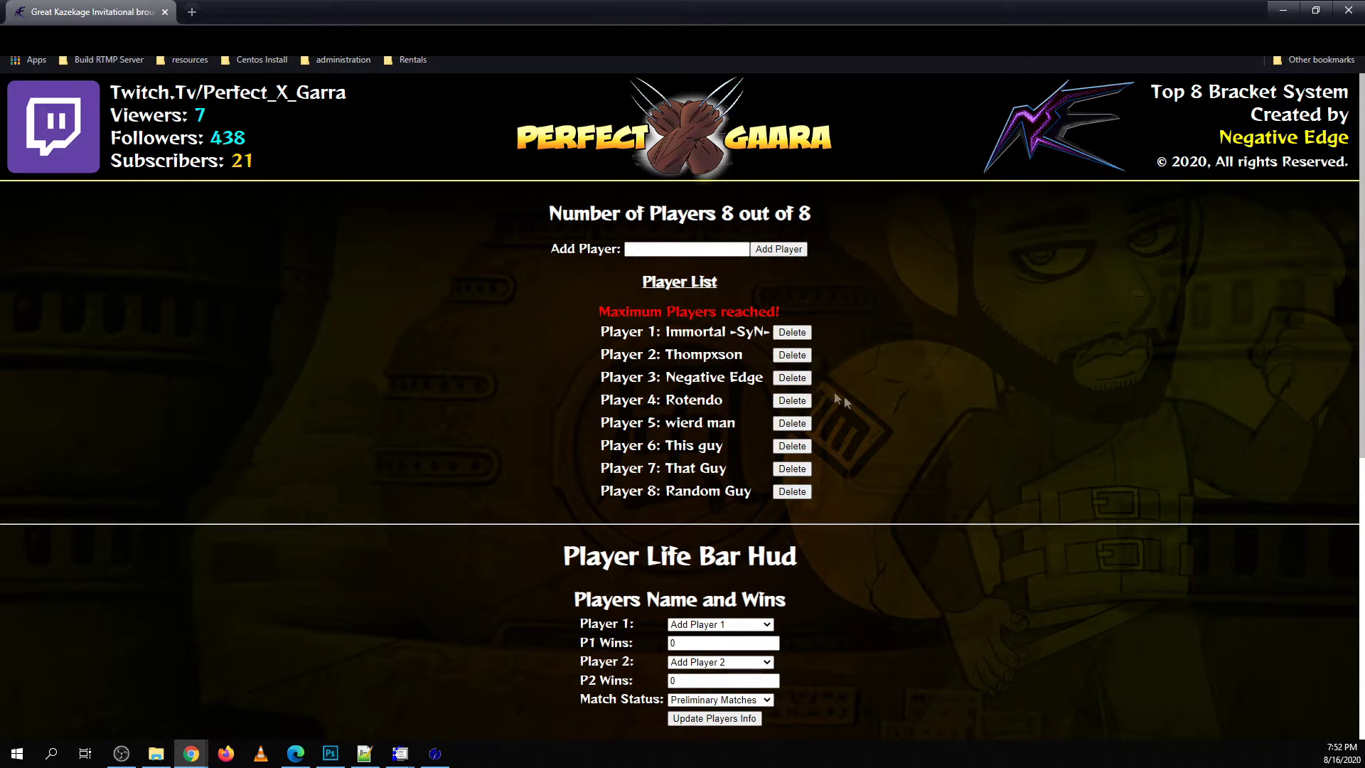
# - Delete This guy from the Top 8 player list
pyautogui.click(793, 447)
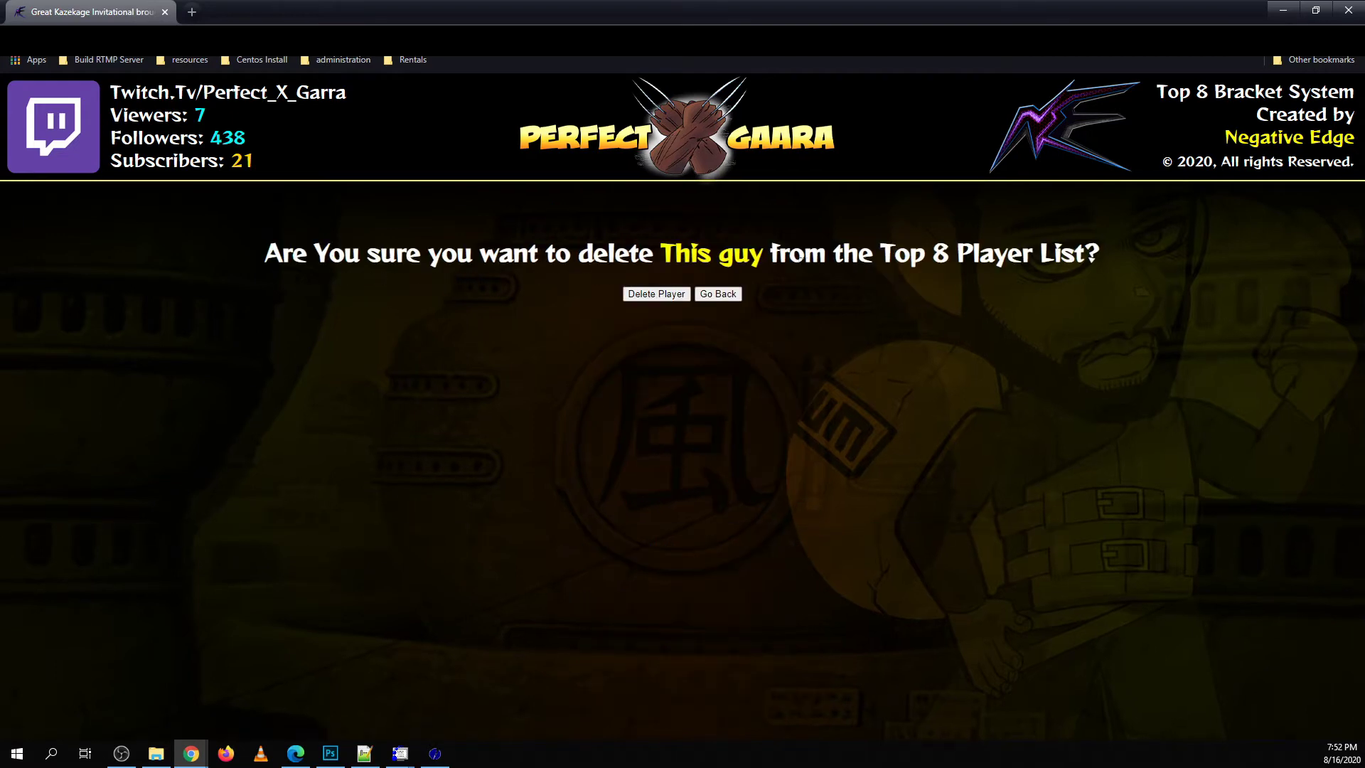
pyautogui.click(655, 294)
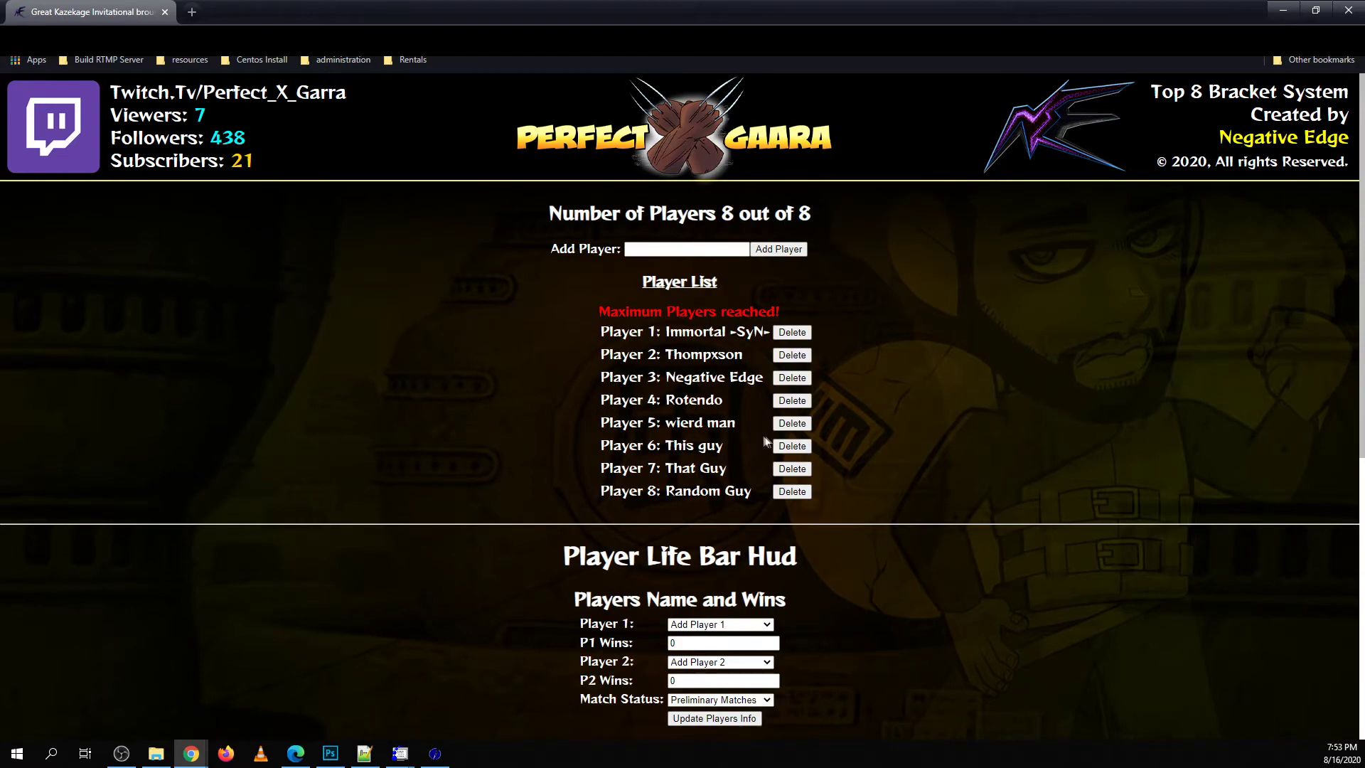
pyautogui.click(788, 446)
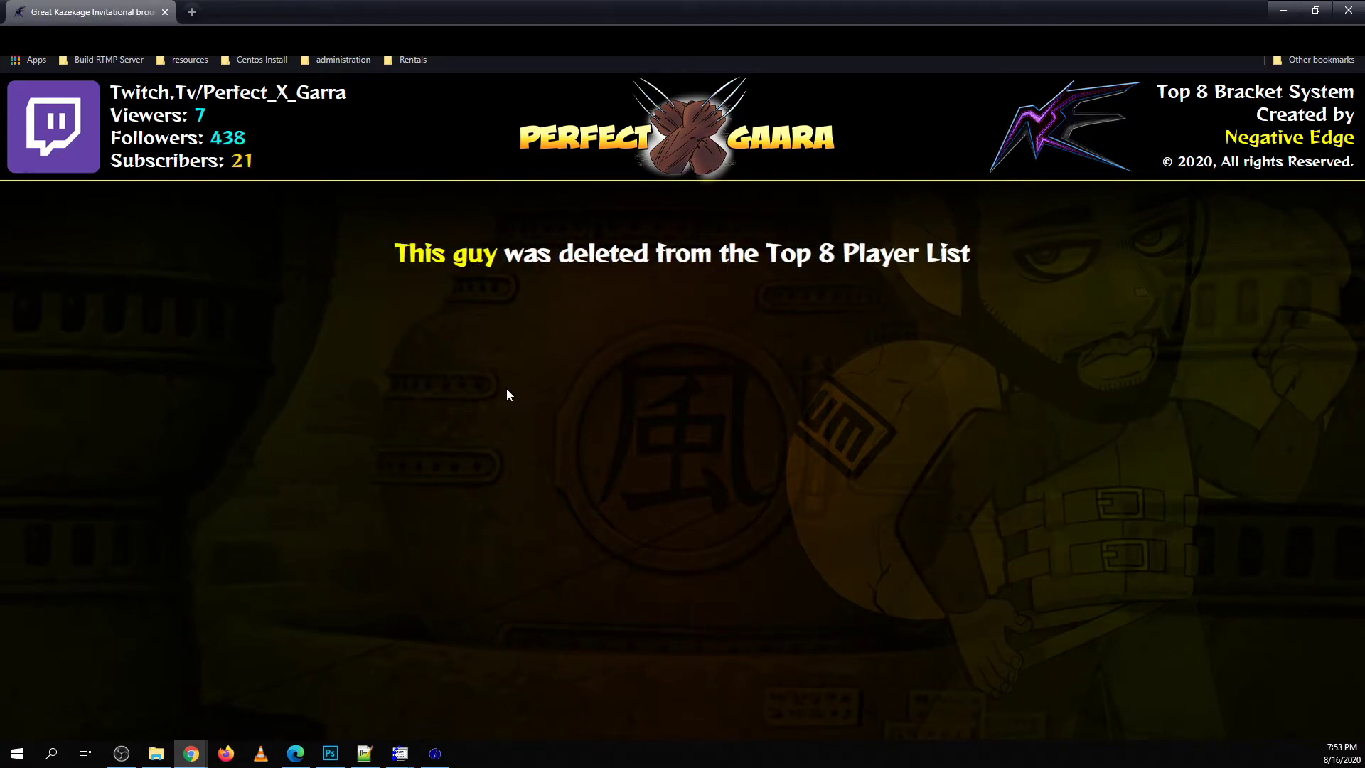
# - Add That Guy to the player list to fill the vacant eighth place
pyautogui.scroll(-6, 506, 388)
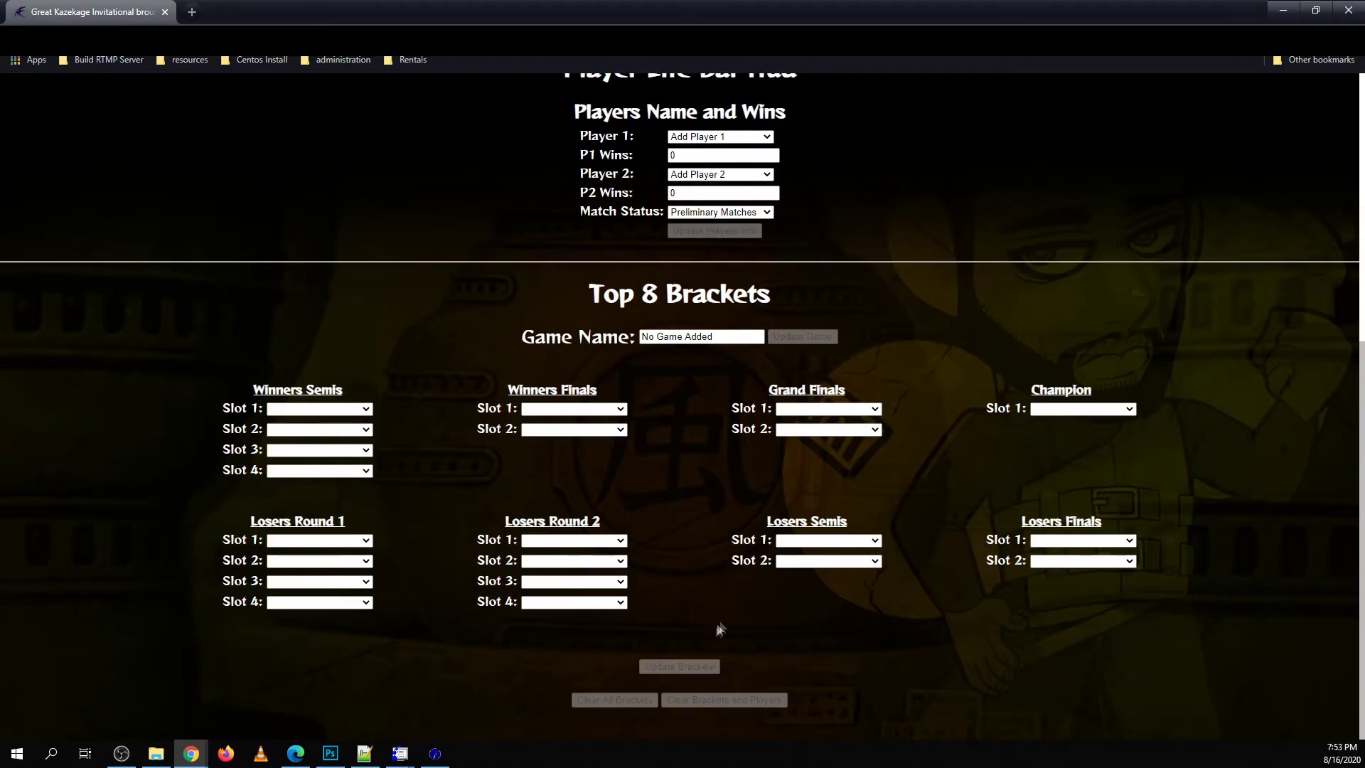
pyautogui.scroll(6, 710, 616)
pyautogui.click(724, 249)
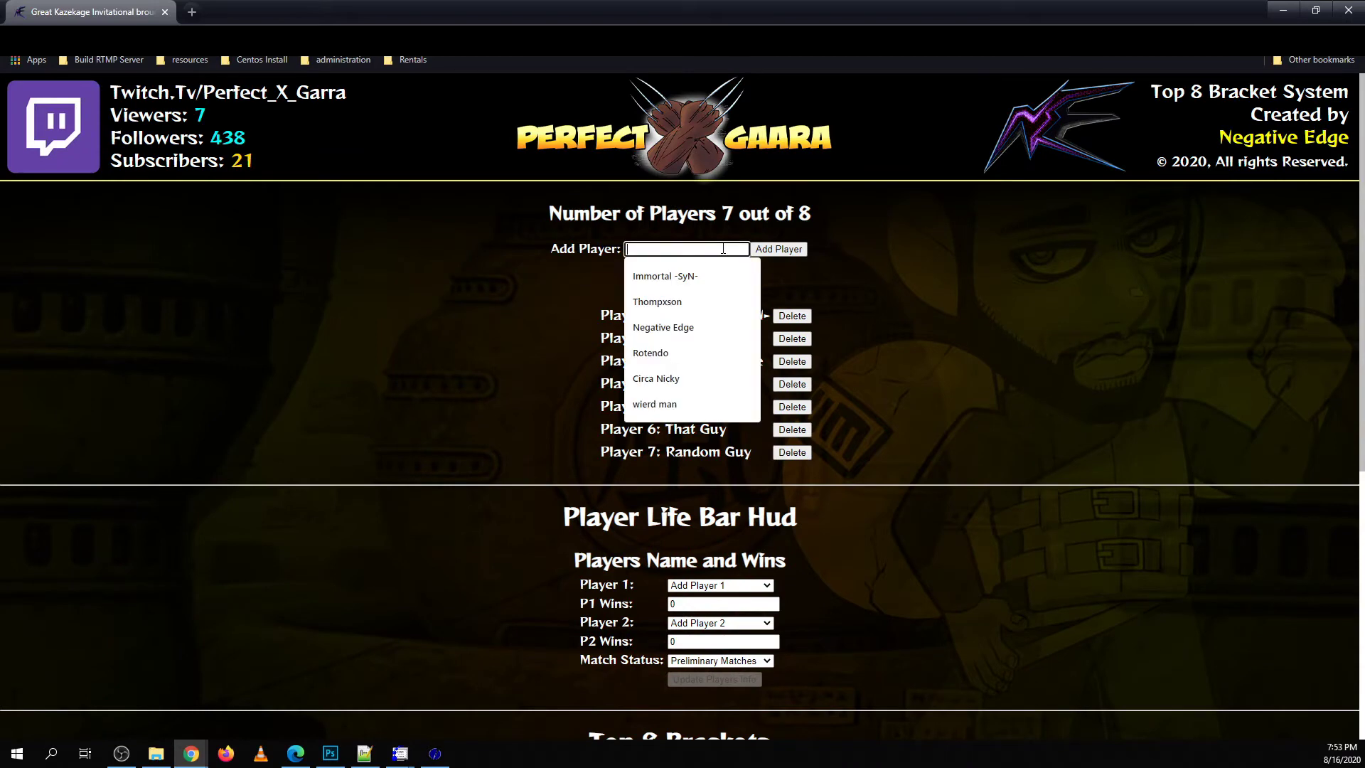
pyautogui.write('That Guy')
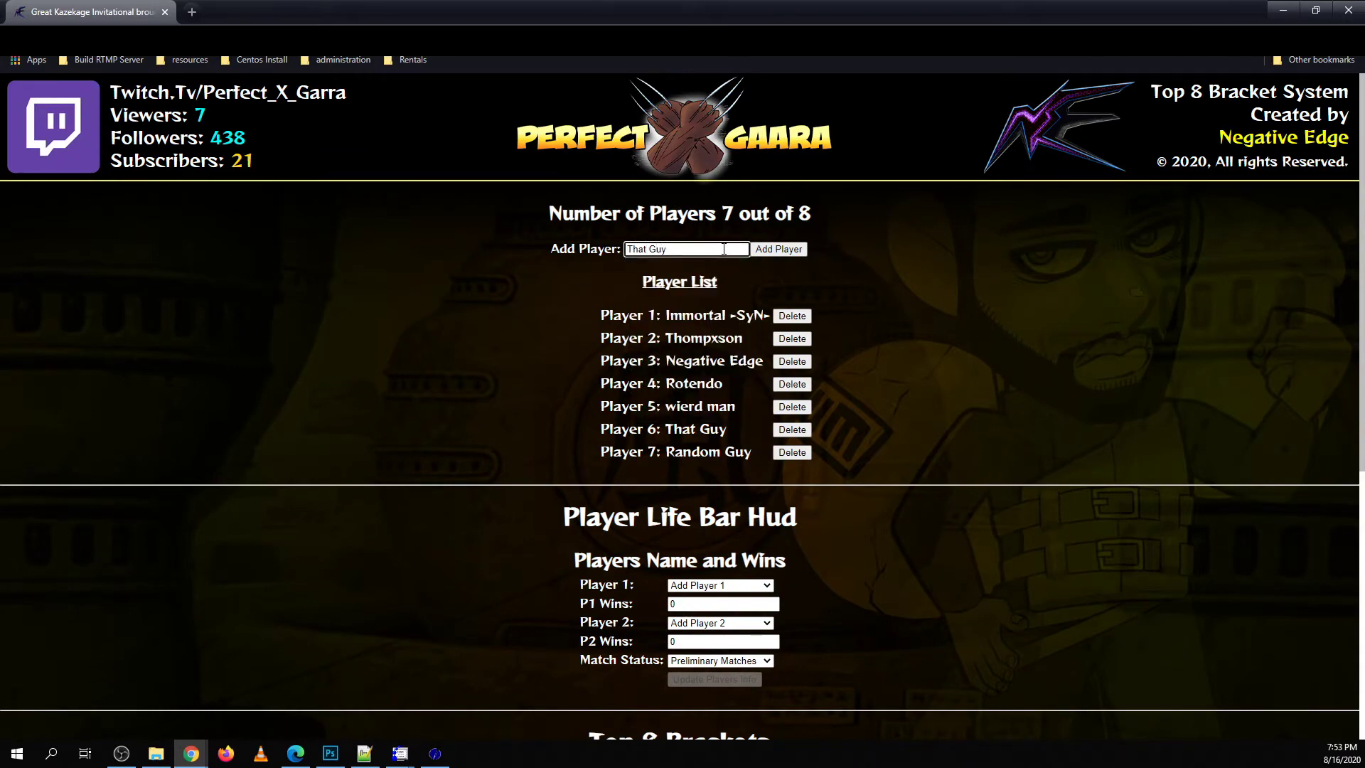
pyautogui.click(779, 249)
# - Replace the Top 8 brackets' placeholder game name with Tekken 7 and update the game
pyautogui.scroll(-5, 917, 331)
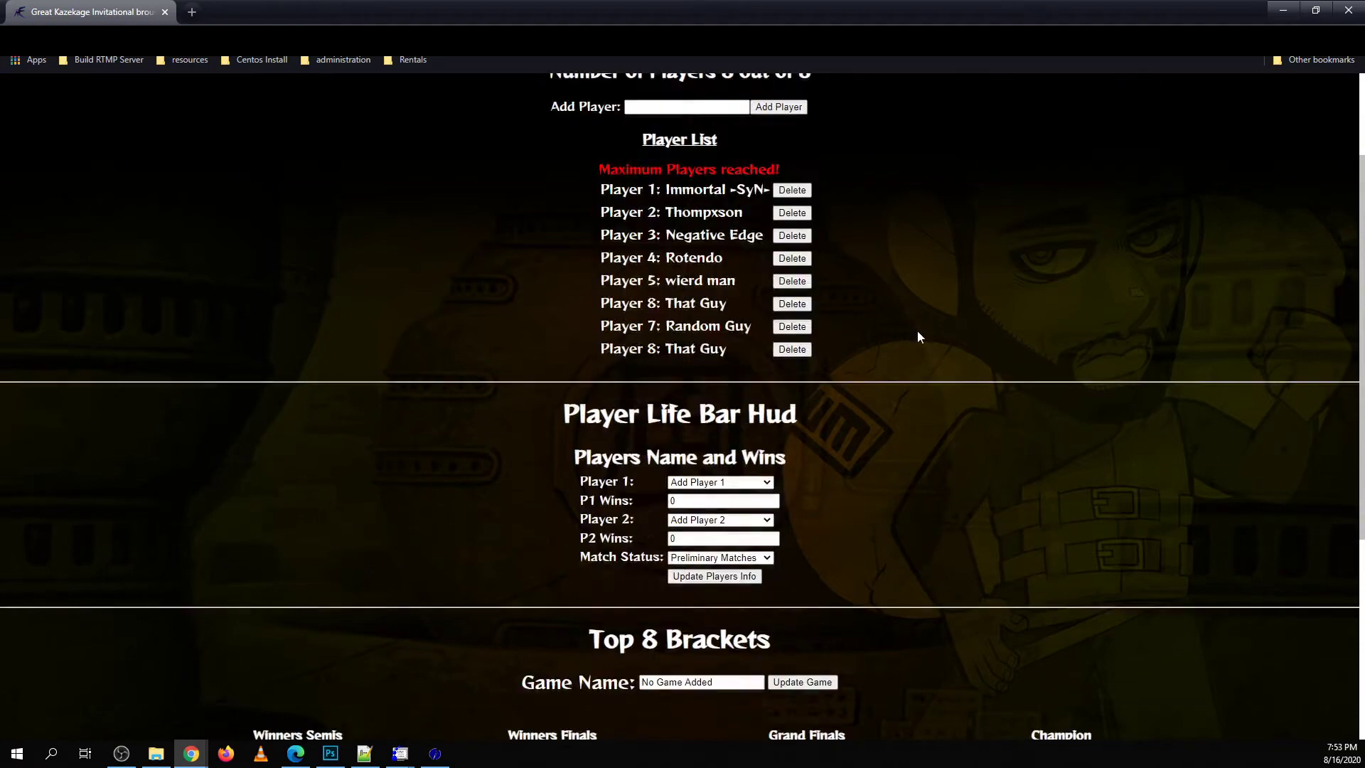
pyautogui.scroll(-2, 685, 481)
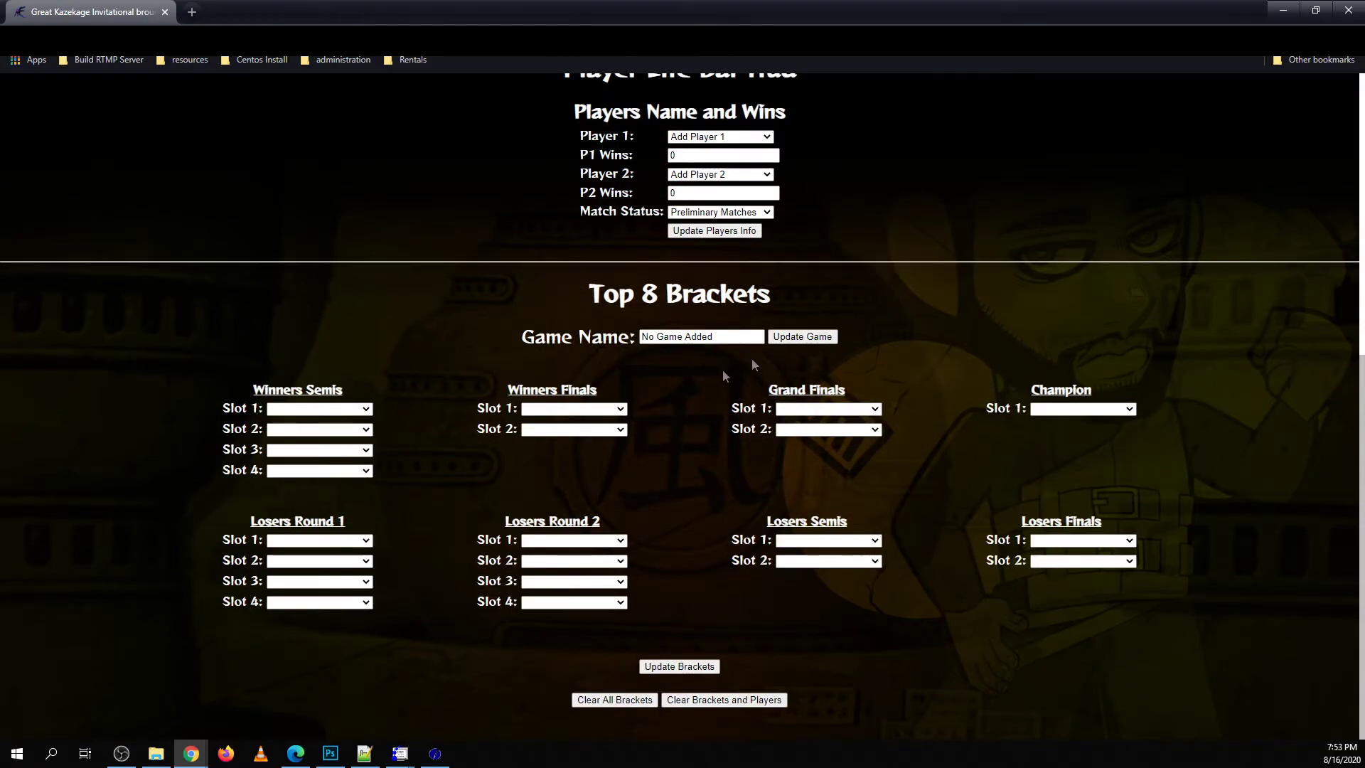
pyautogui.scroll(3, 818, 384)
pyautogui.scroll(-1, 810, 441)
pyautogui.click(731, 475)
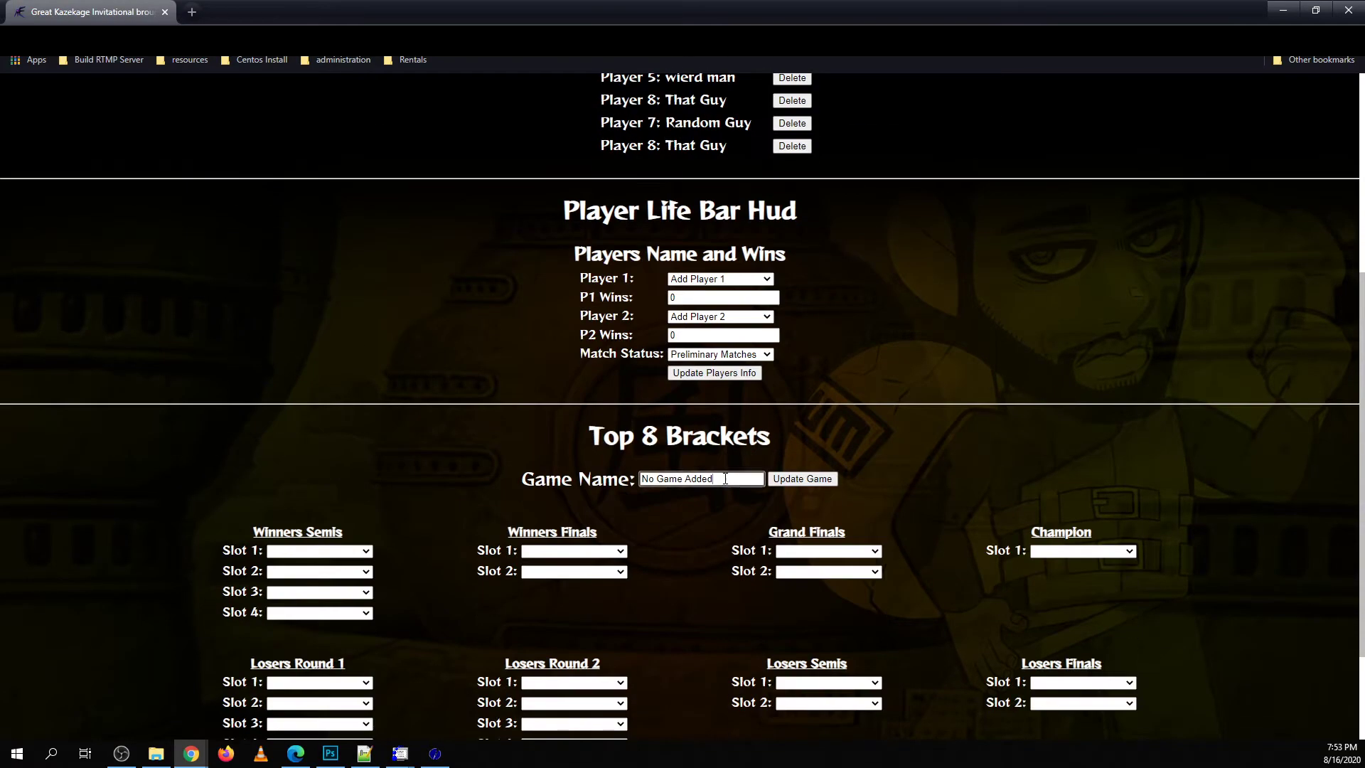
pyautogui.write('T')
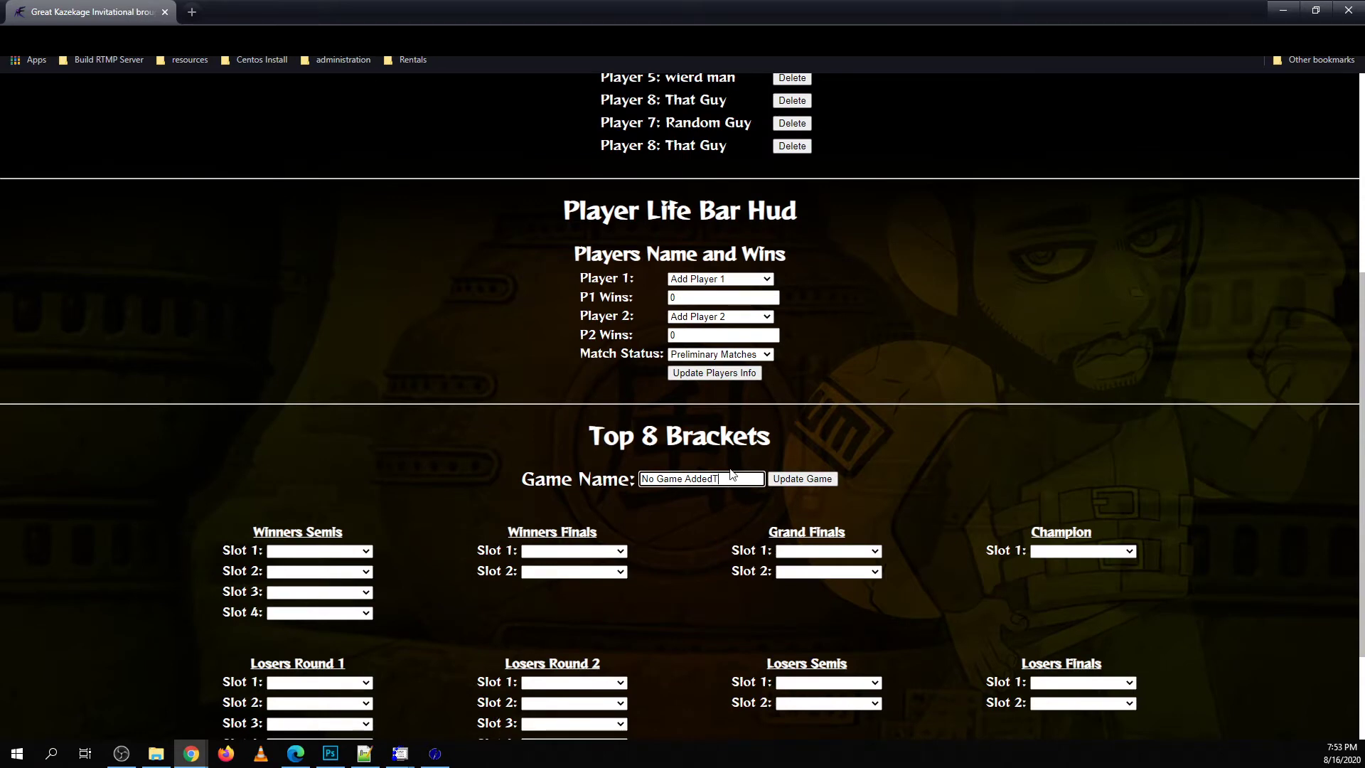
pyautogui.write('ekken 7')
pyautogui.doubleClick(746, 479)
pyautogui.press('BackSpace')
pyautogui.press('BackSpace')
pyautogui.press('BackSpace')
pyautogui.press('BackSpace')
pyautogui.press('BackSpace')
pyautogui.press('BackSpace')
pyautogui.press('BackSpace')
pyautogui.press('BackSpace')
pyautogui.press('BackSpace')
pyautogui.write('Tekken')
pyautogui.click(802, 479)
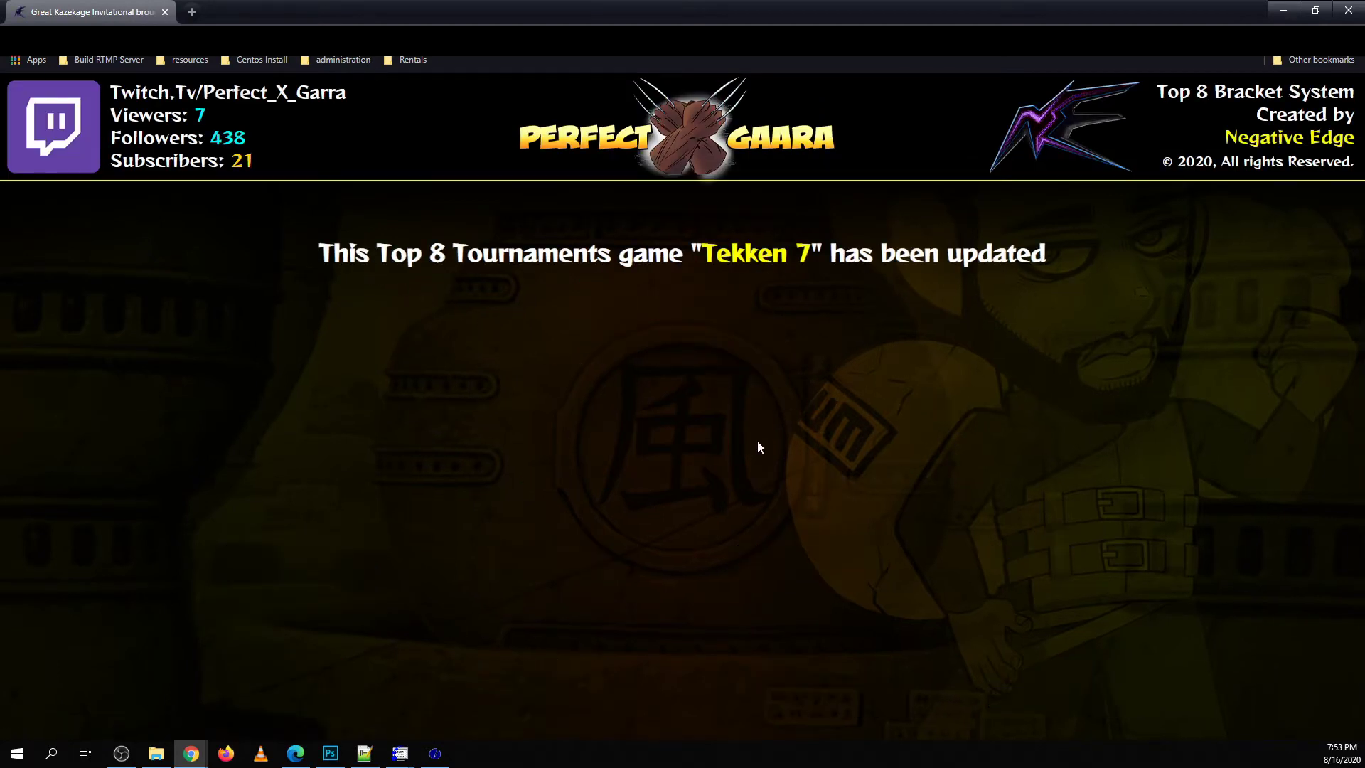
pyautogui.scroll(-5, 896, 449)
pyautogui.scroll(3, 897, 442)
pyautogui.scroll(-3, 897, 442)
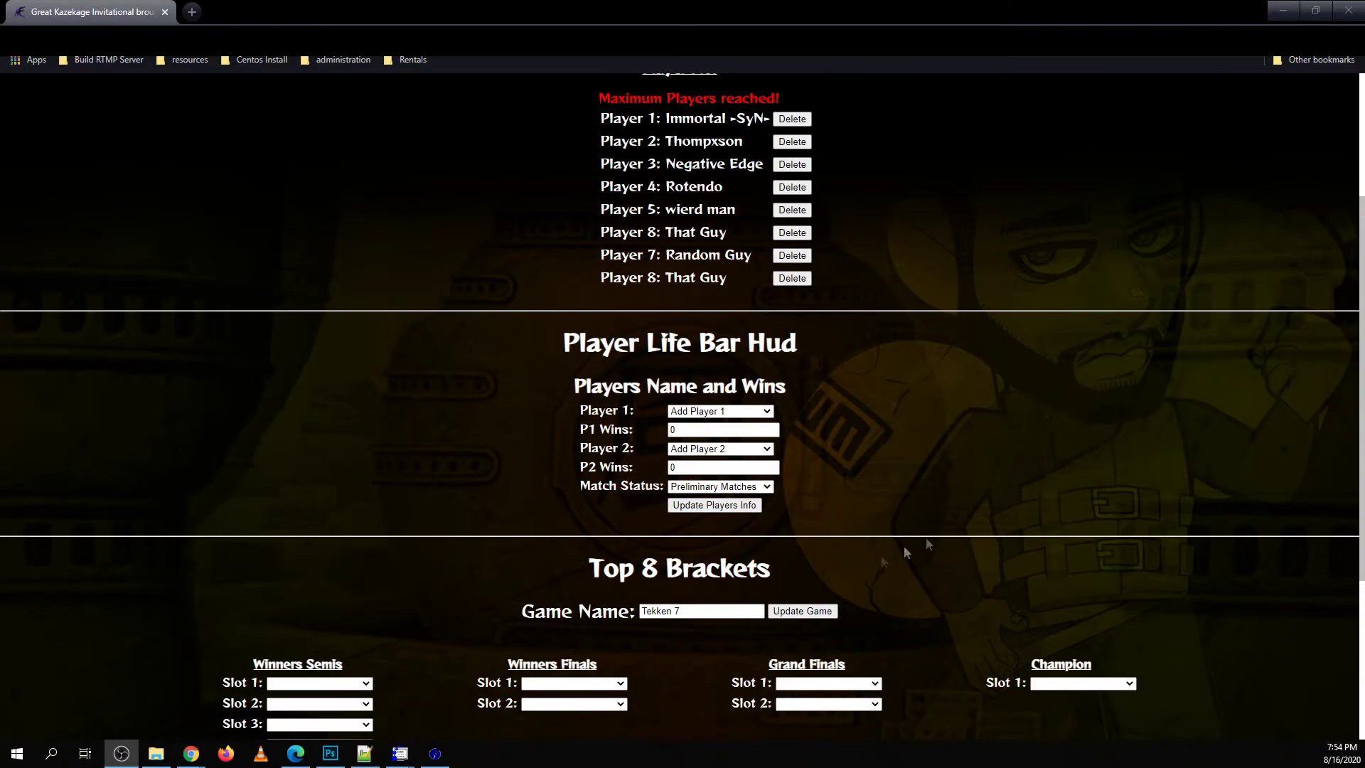
pyautogui.scroll(-1, 853, 441)
pyautogui.scroll(2, 875, 437)
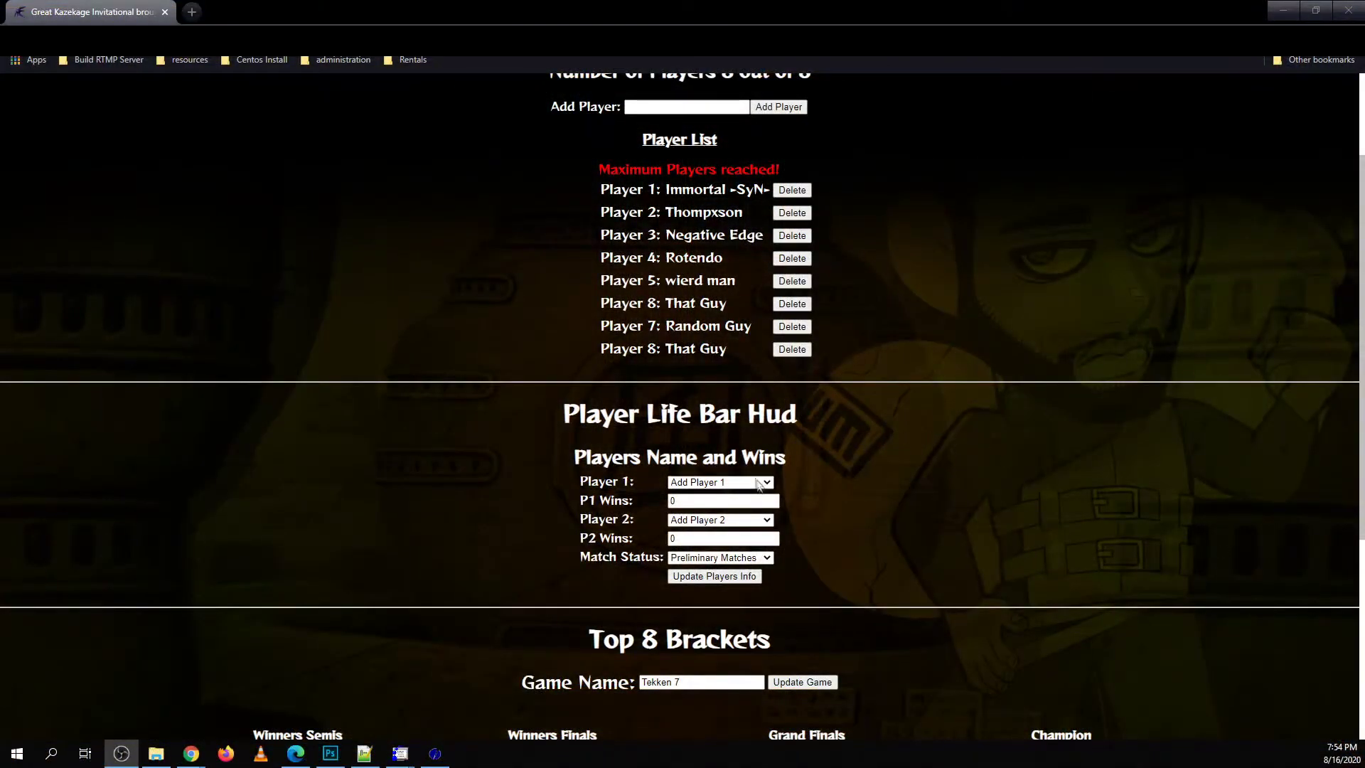
pyautogui.click(768, 485)
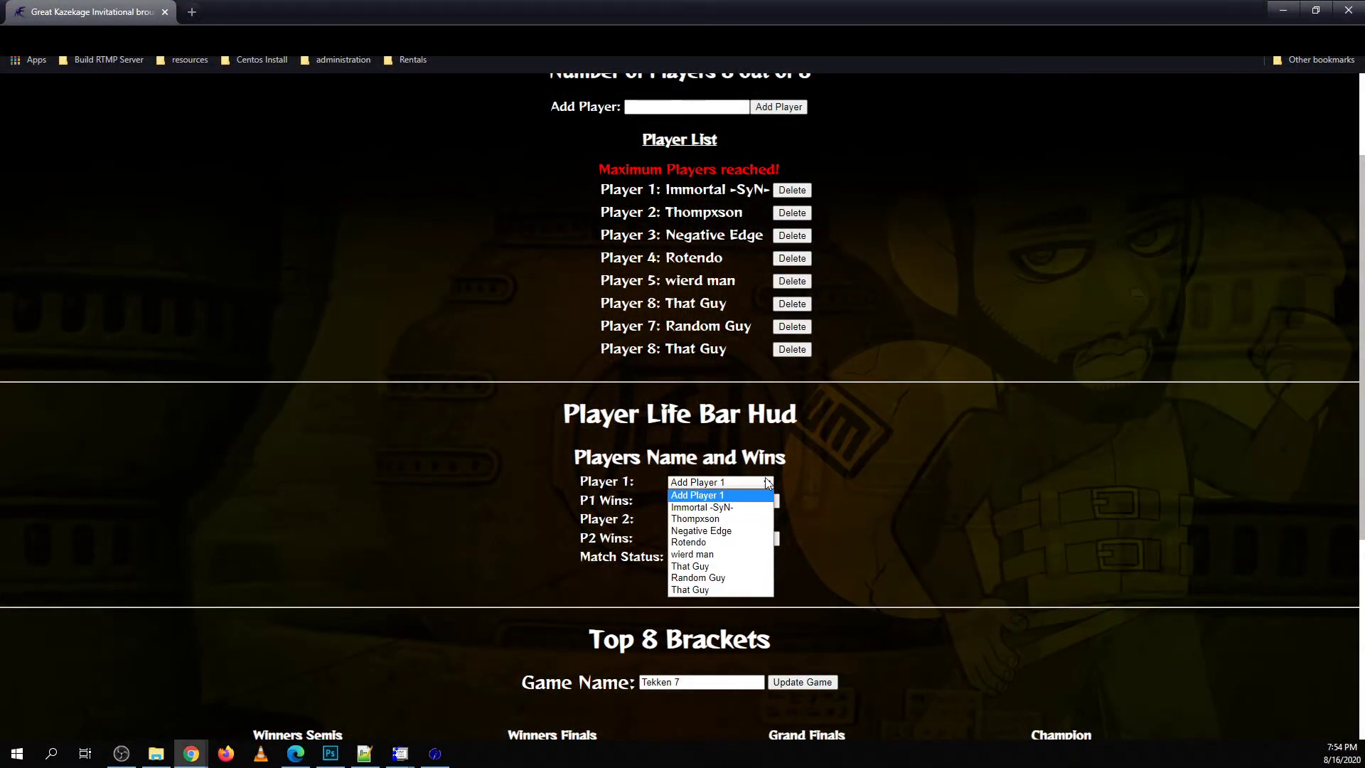
pyautogui.click(739, 508)
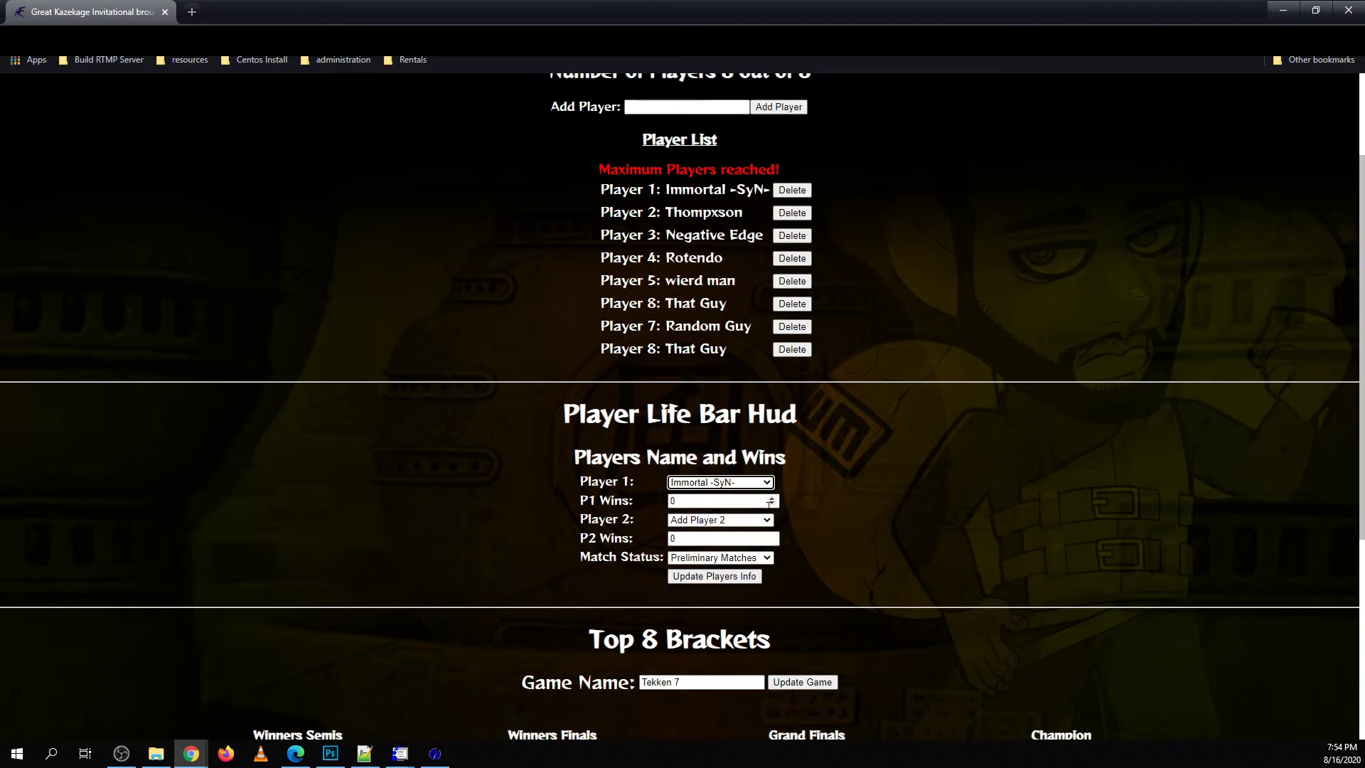
pyautogui.click(767, 520)
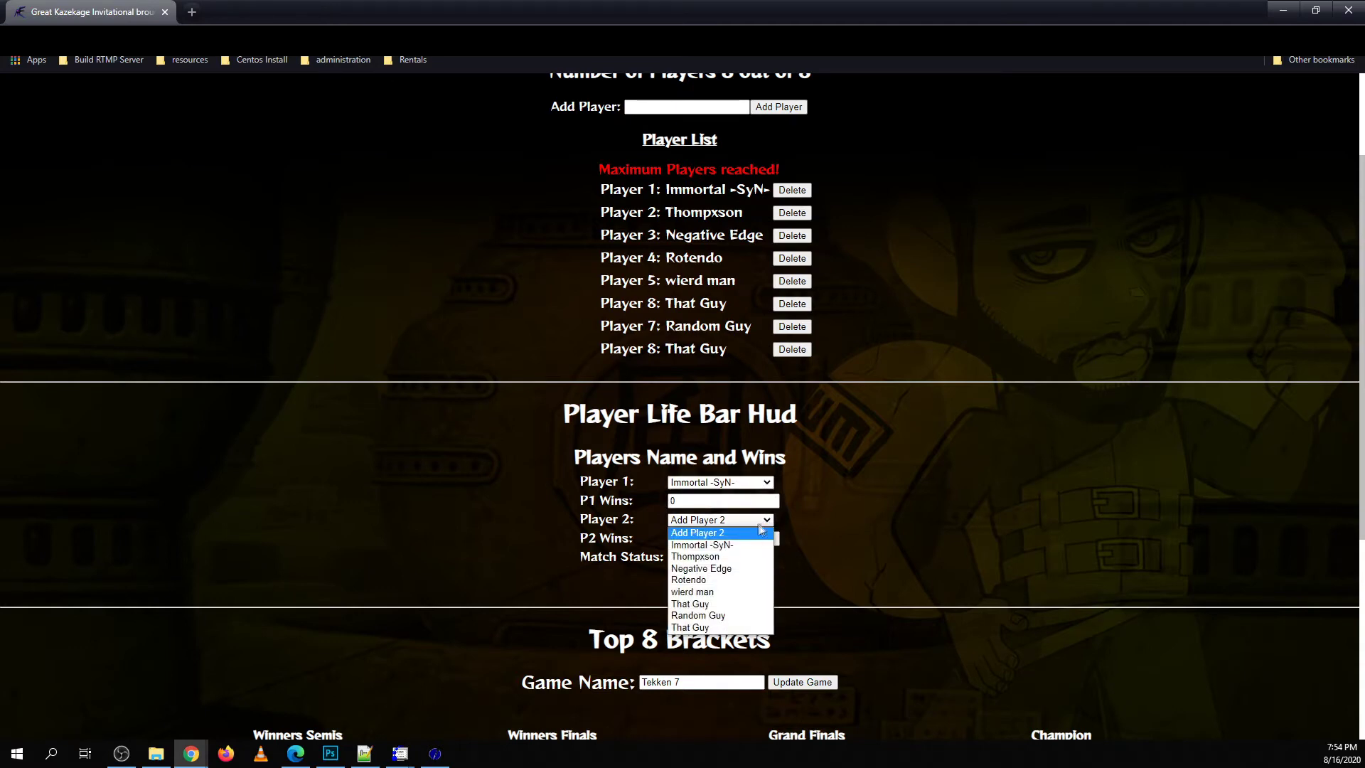
pyautogui.click(727, 559)
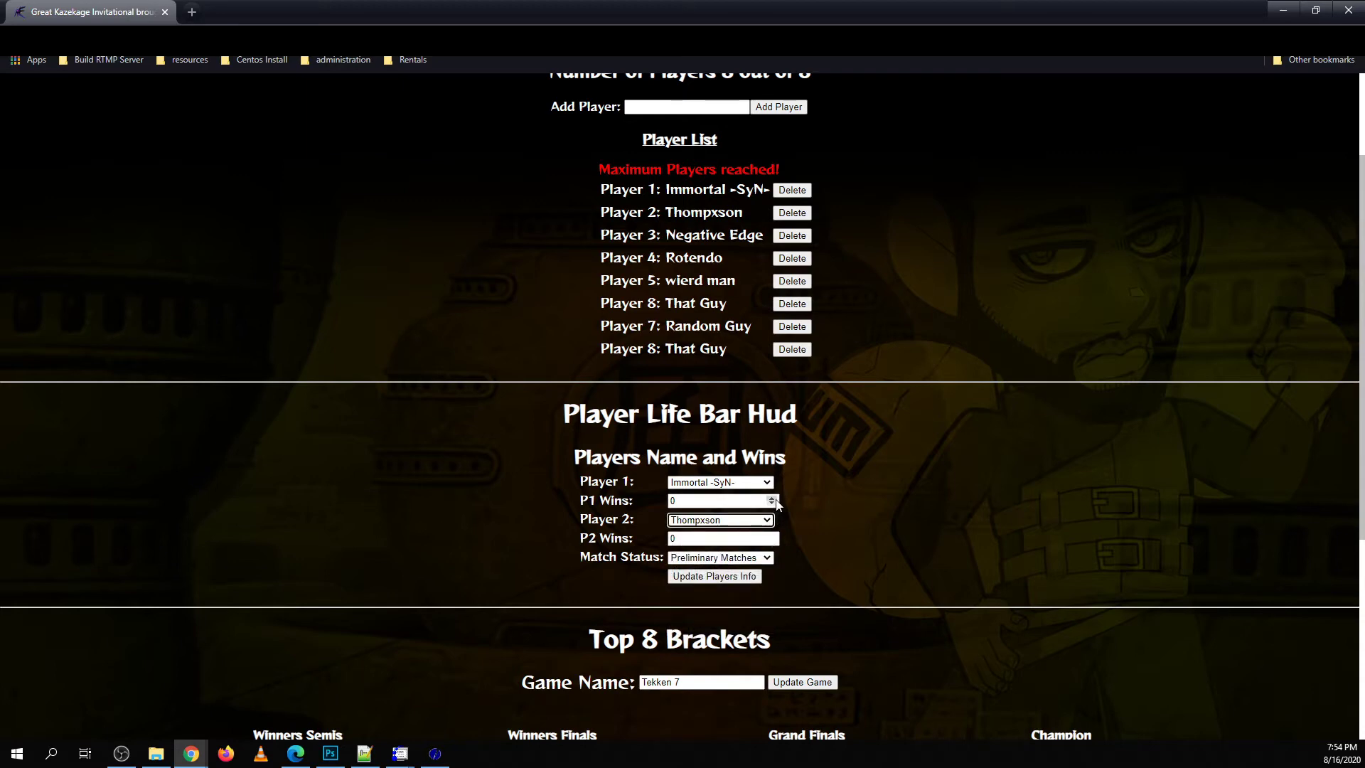
# - Set P1 Wins to 1 and P2 Wins to 3 in the Life Bar Hud and update the players' info
pyautogui.click(775, 499)
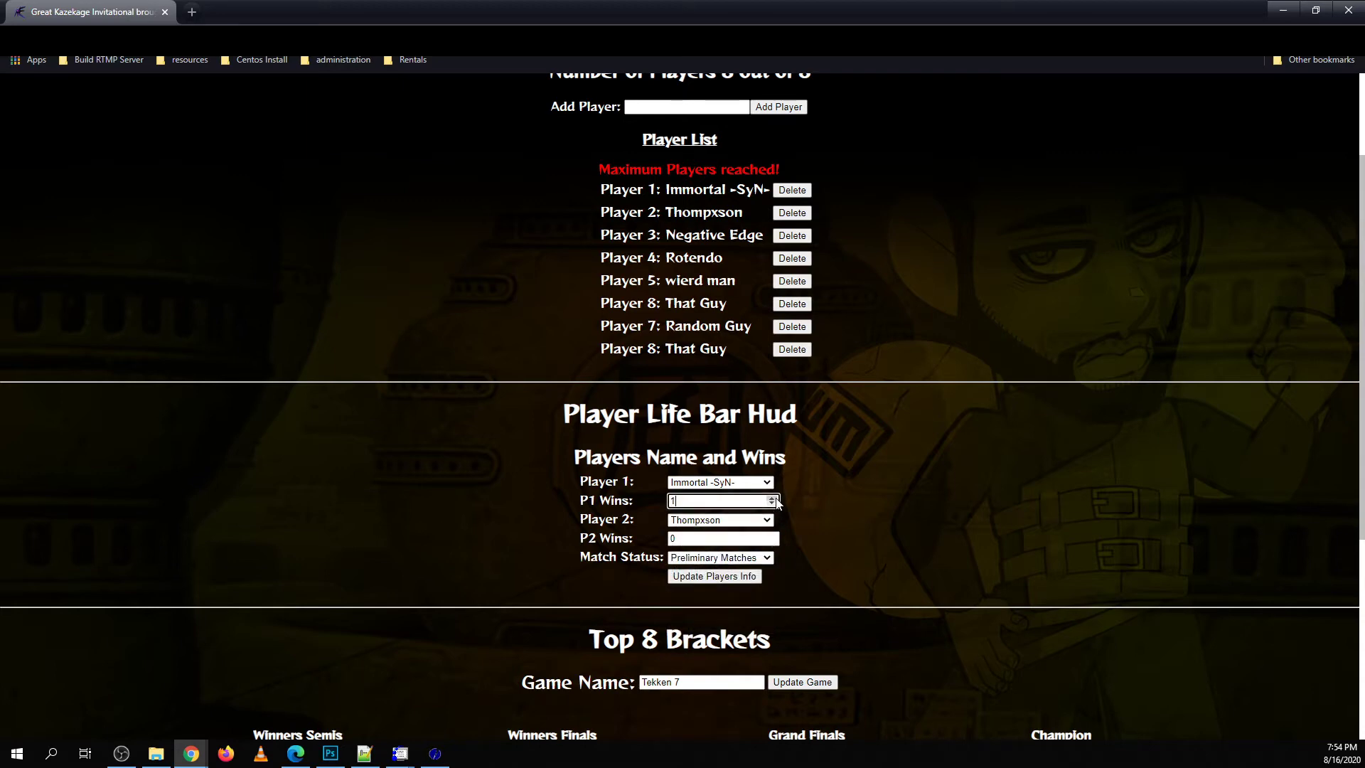
pyautogui.click(773, 535)
pyautogui.click(773, 534)
pyautogui.click(773, 535)
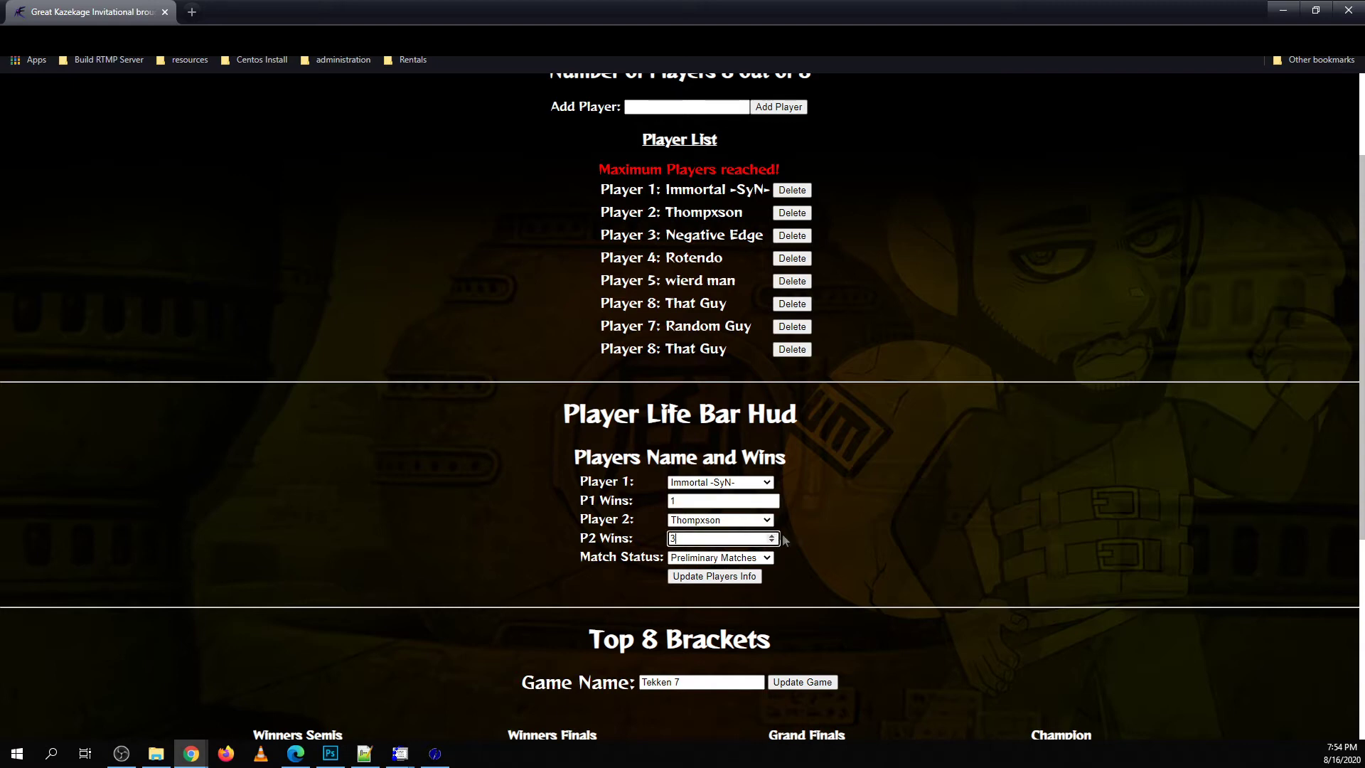
pyautogui.click(725, 577)
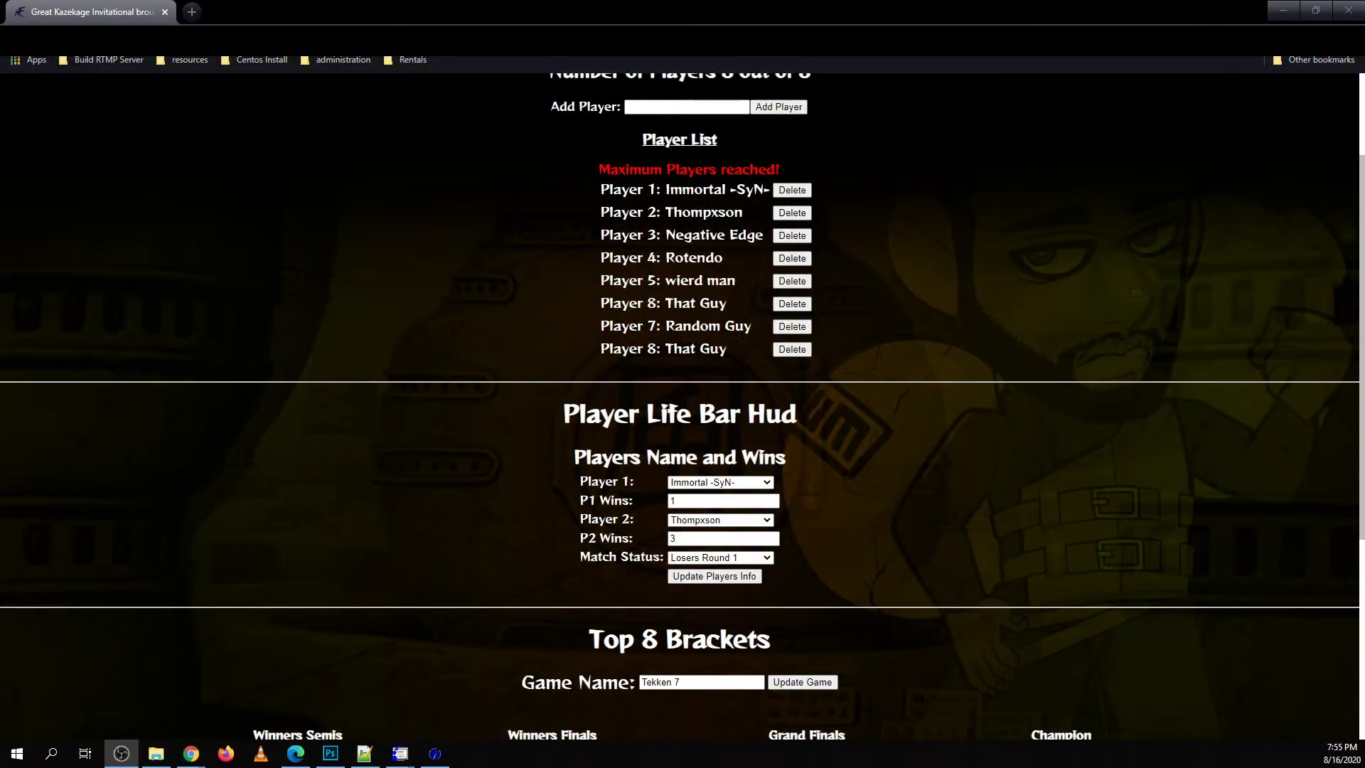
# - Fill Winners Semis slots 1 to 4 with Immortal -SyN-, Thompxson, Negative Edge and Rotendo
pyautogui.scroll(-3, 1075, 505)
pyautogui.scroll(-2, 1075, 505)
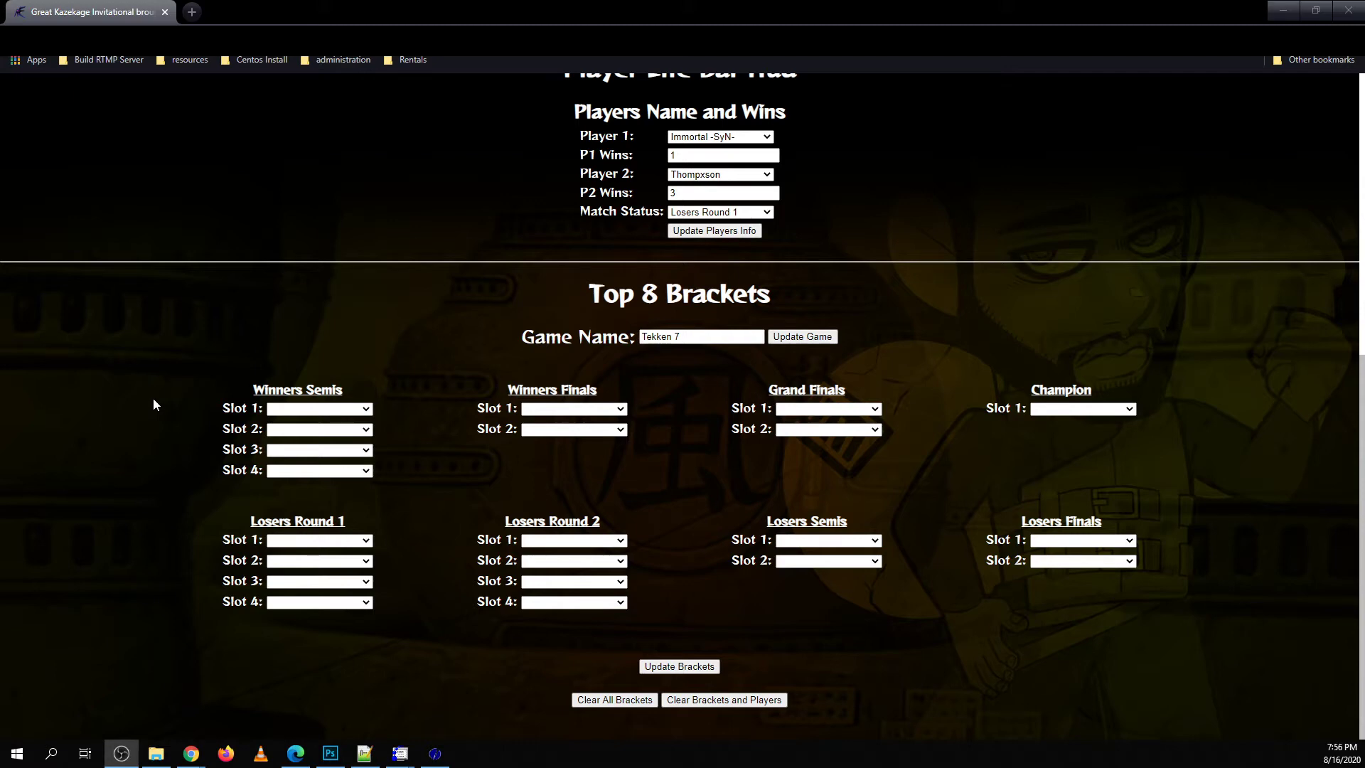
pyautogui.click(353, 411)
pyautogui.click(359, 439)
pyautogui.click(364, 430)
pyautogui.click(356, 466)
pyautogui.click(370, 450)
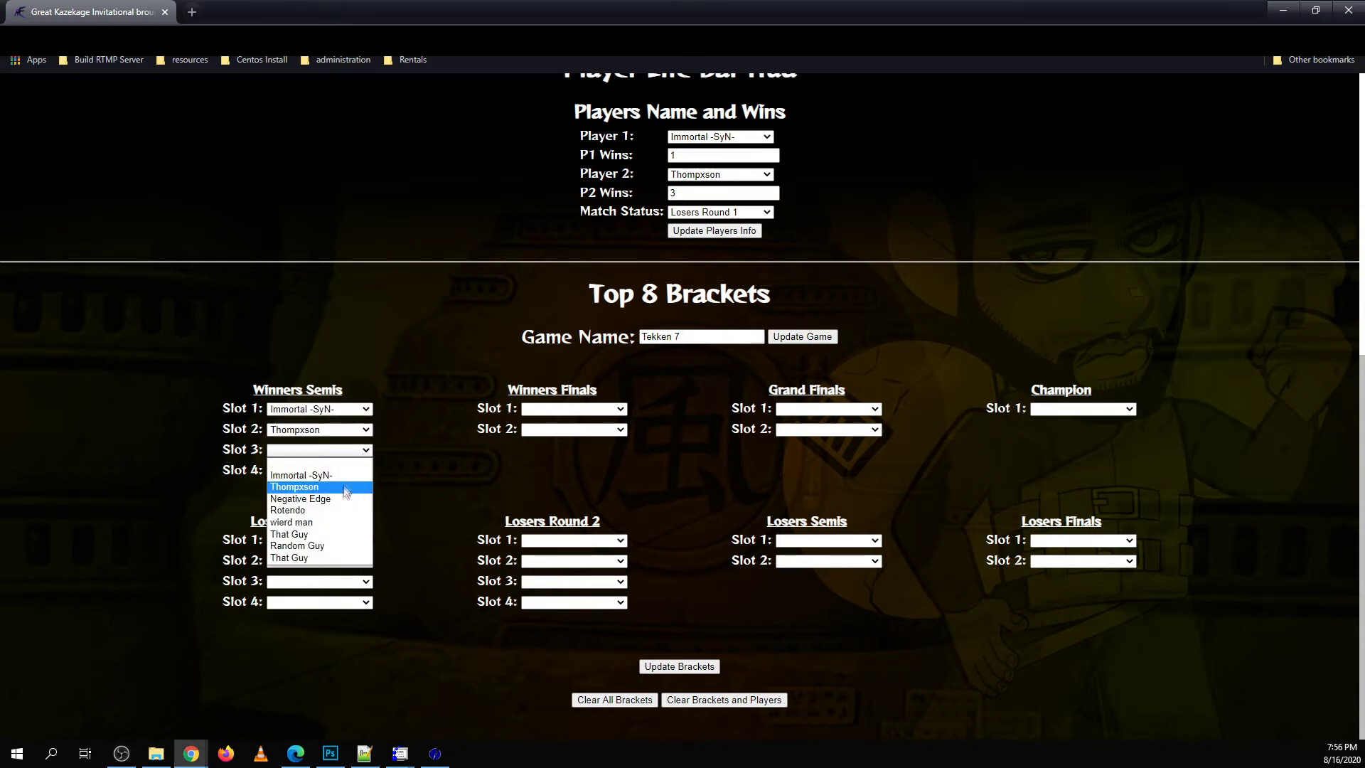
pyautogui.click(364, 498)
pyautogui.click(367, 471)
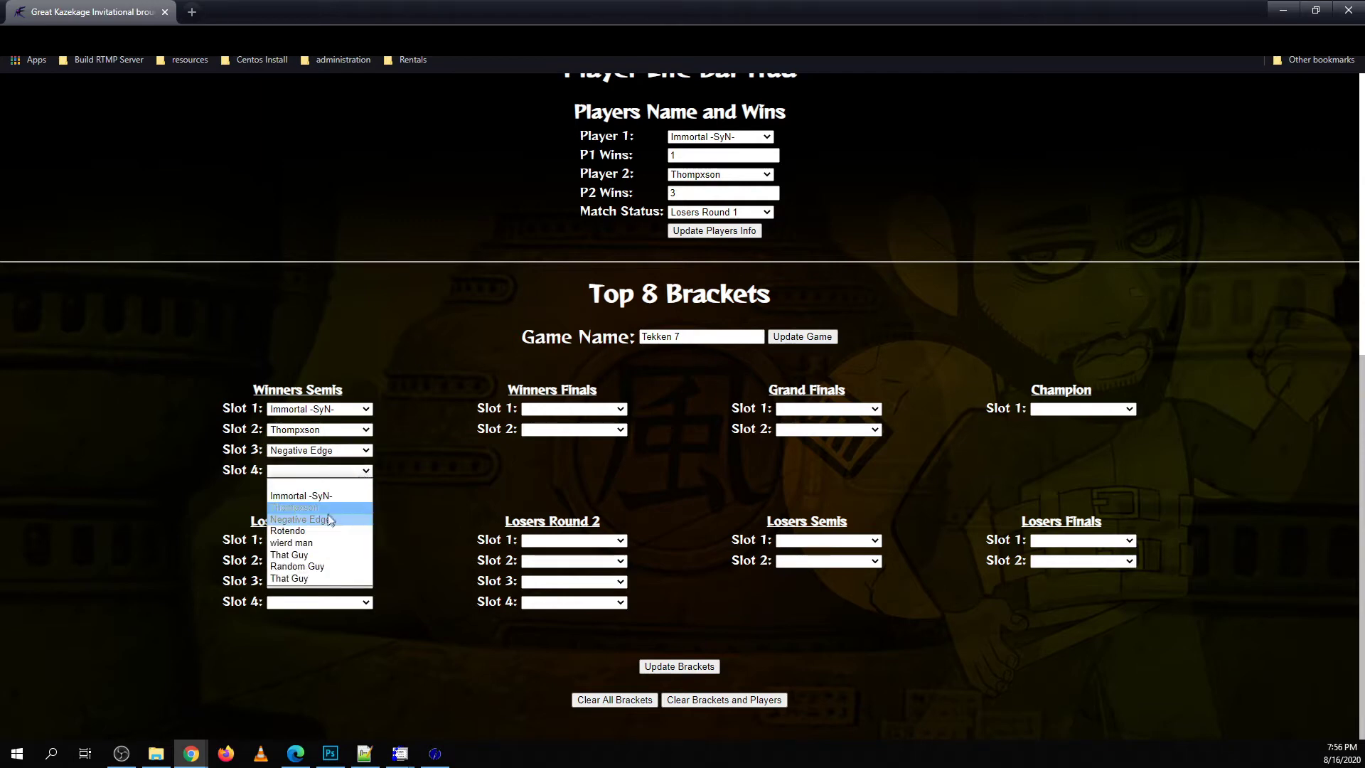
pyautogui.click(333, 530)
# - Fill Losers Round 1 slots 1 to 4 with wierd man, That Guy, Random Guy and That Guy, and update the brackets
pyautogui.click(365, 542)
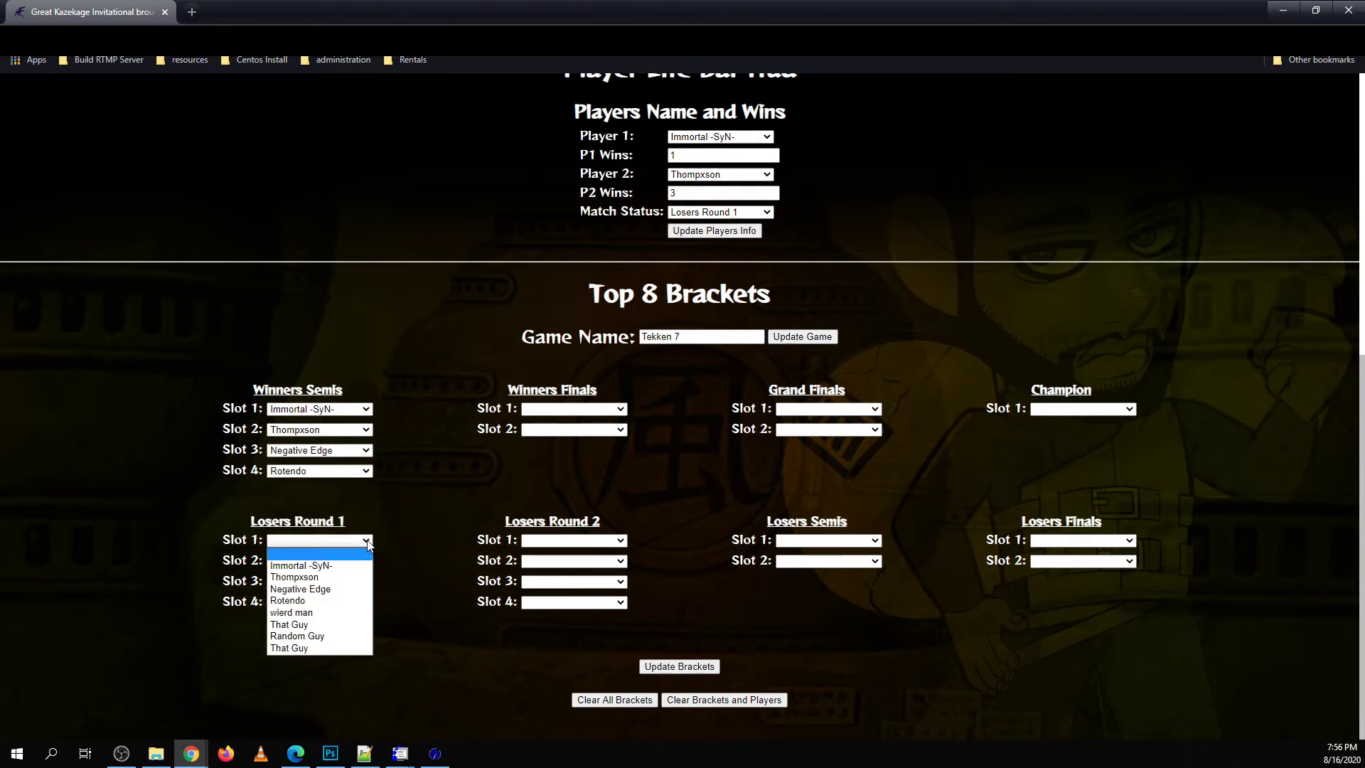
pyautogui.click(329, 615)
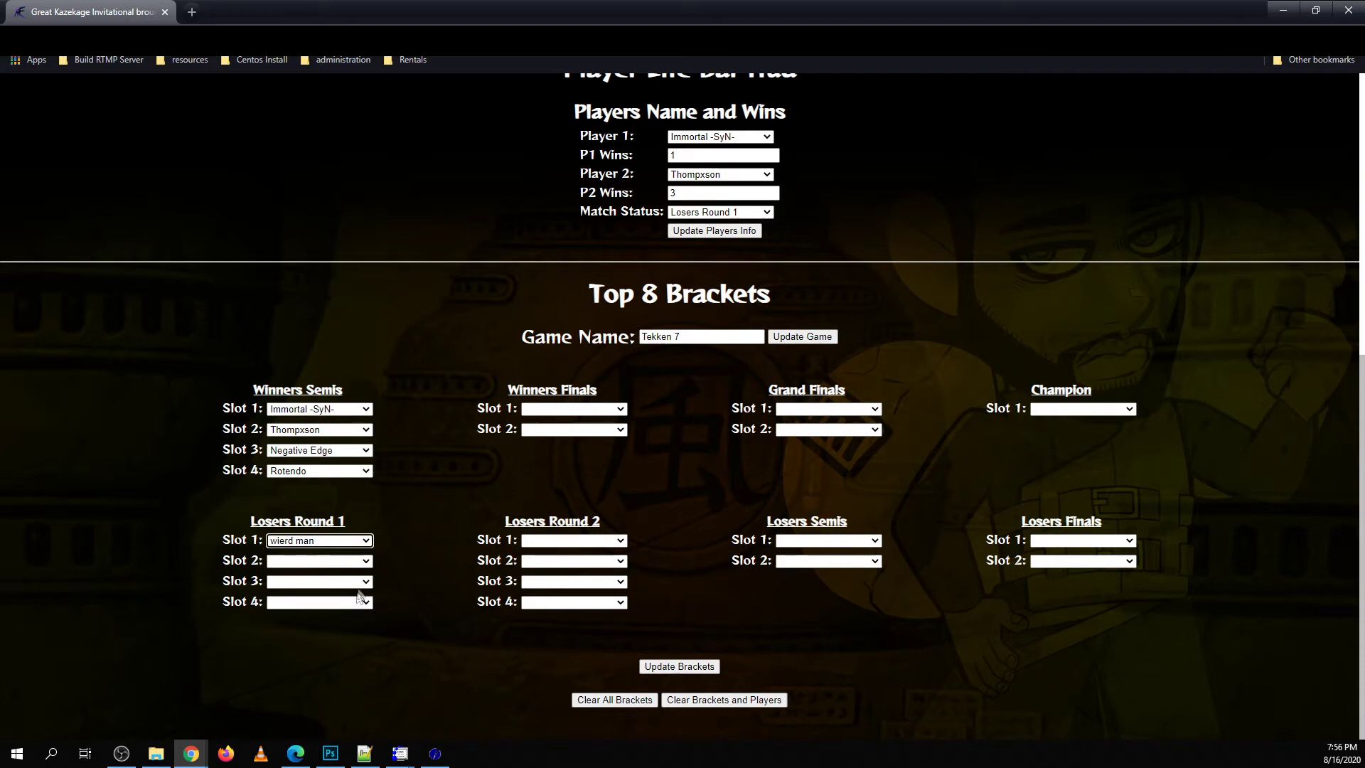
pyautogui.click(364, 561)
pyautogui.click(314, 649)
pyautogui.click(342, 581)
pyautogui.click(311, 676)
pyautogui.click(327, 602)
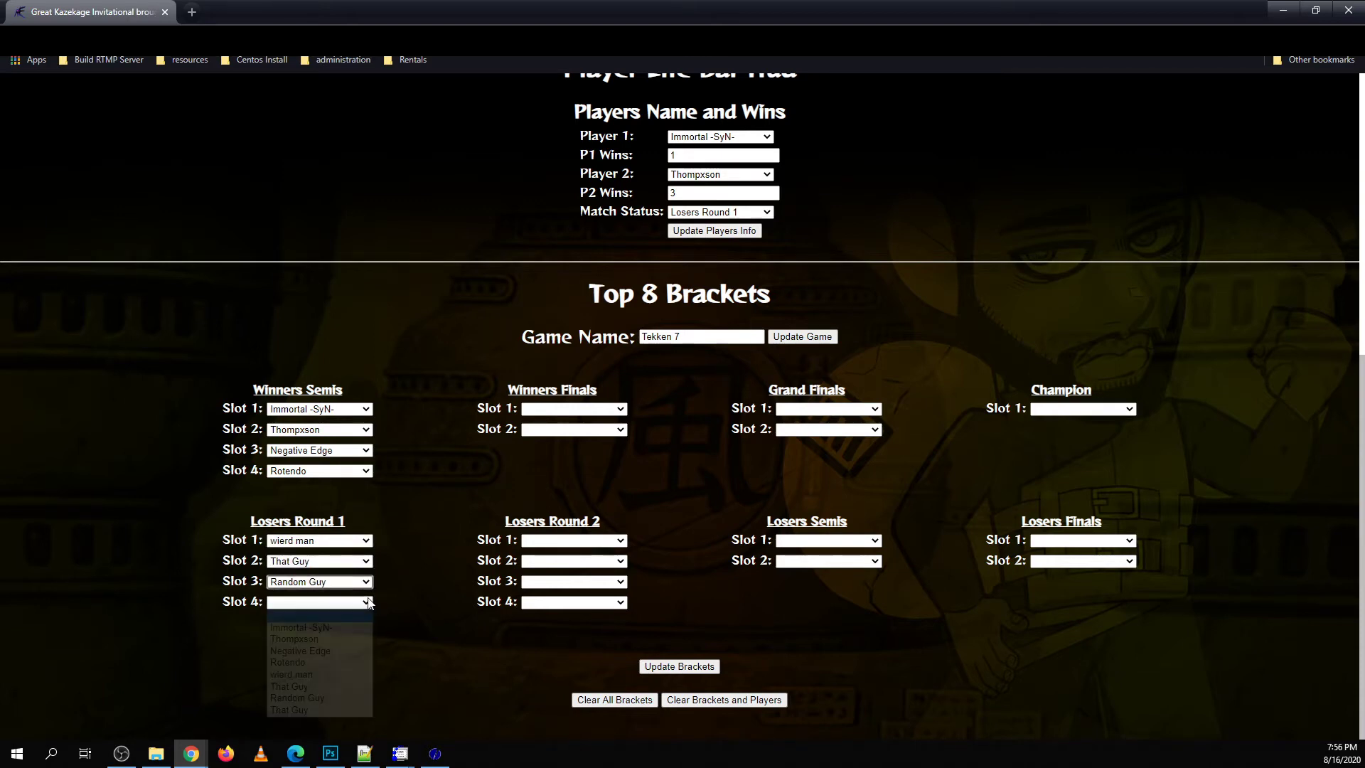
pyautogui.click(306, 692)
pyautogui.click(408, 654)
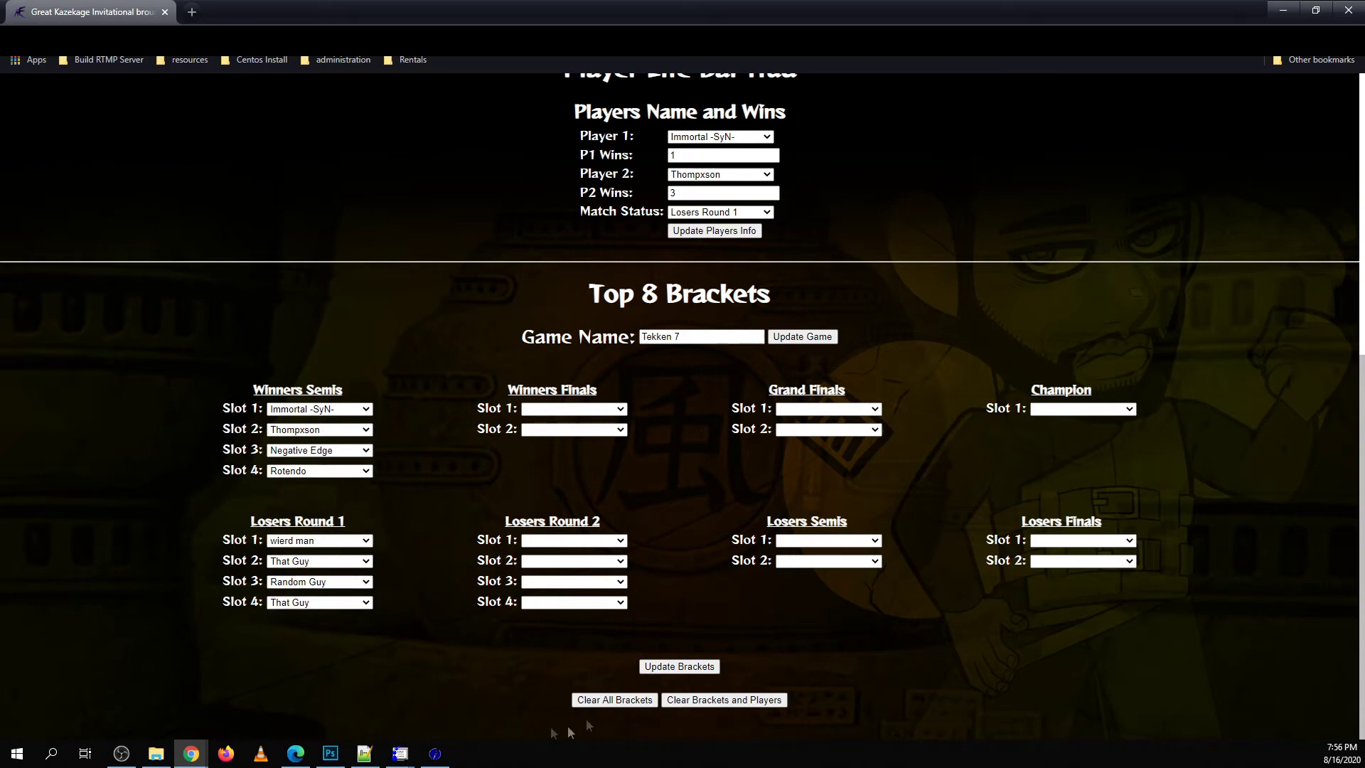
pyautogui.click(679, 666)
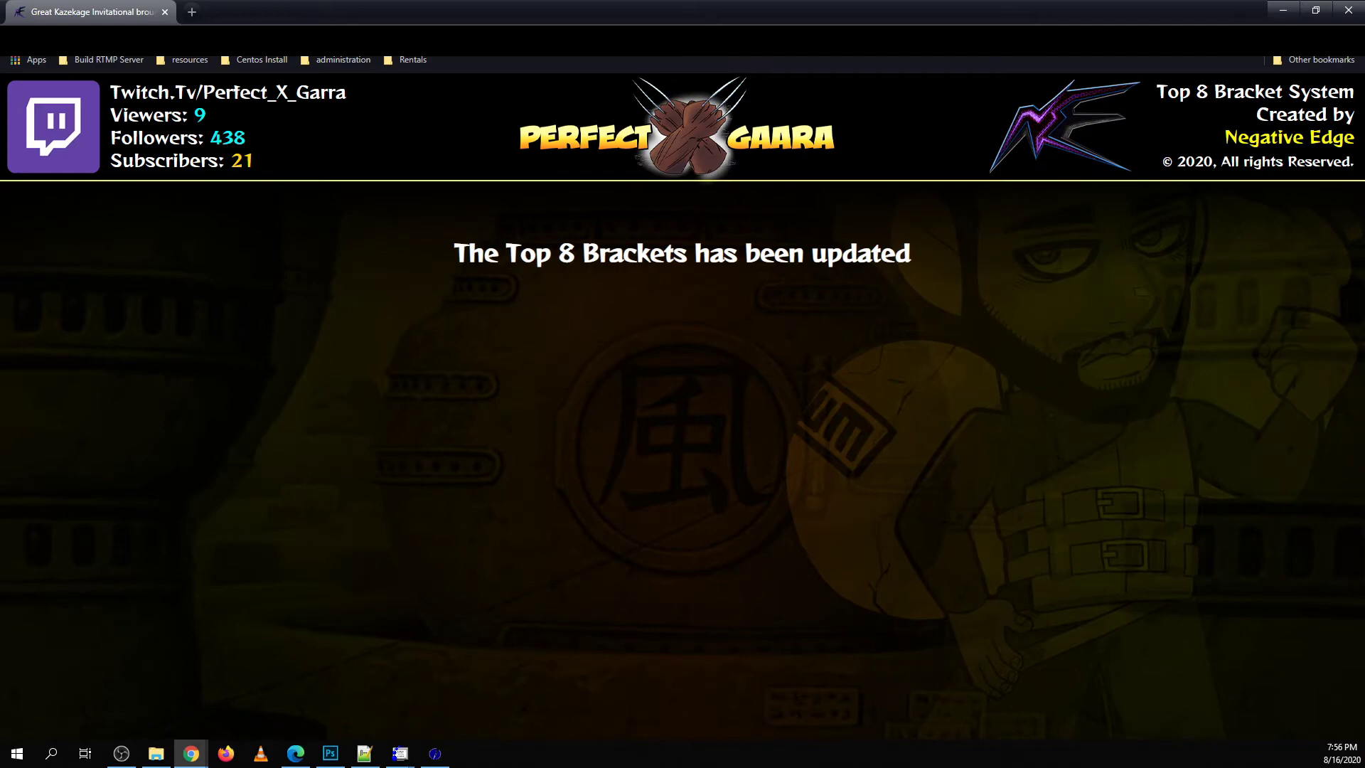
pyautogui.press('F11')
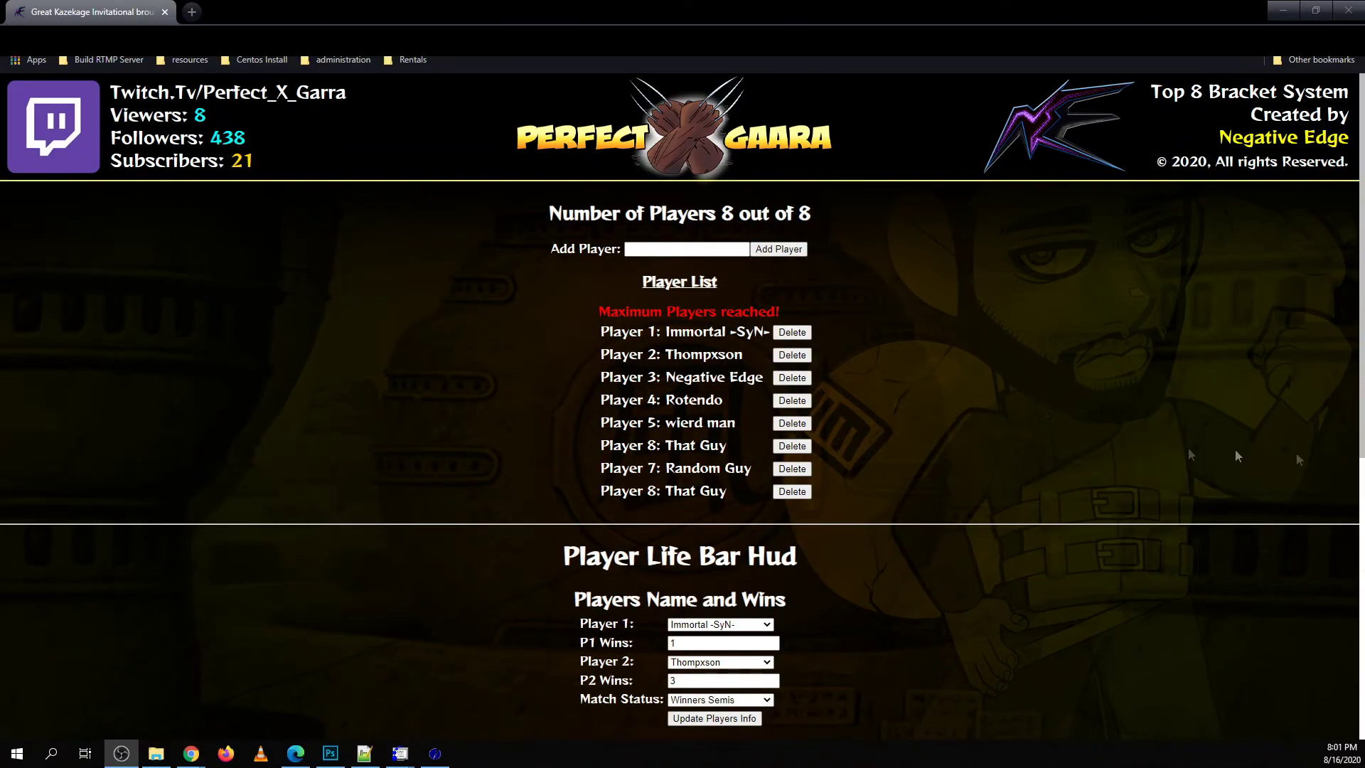
# - Clear all Top 8 brackets while keeping the player list
pyautogui.scroll(-4, 1059, 541)
pyautogui.scroll(-3, 1060, 540)
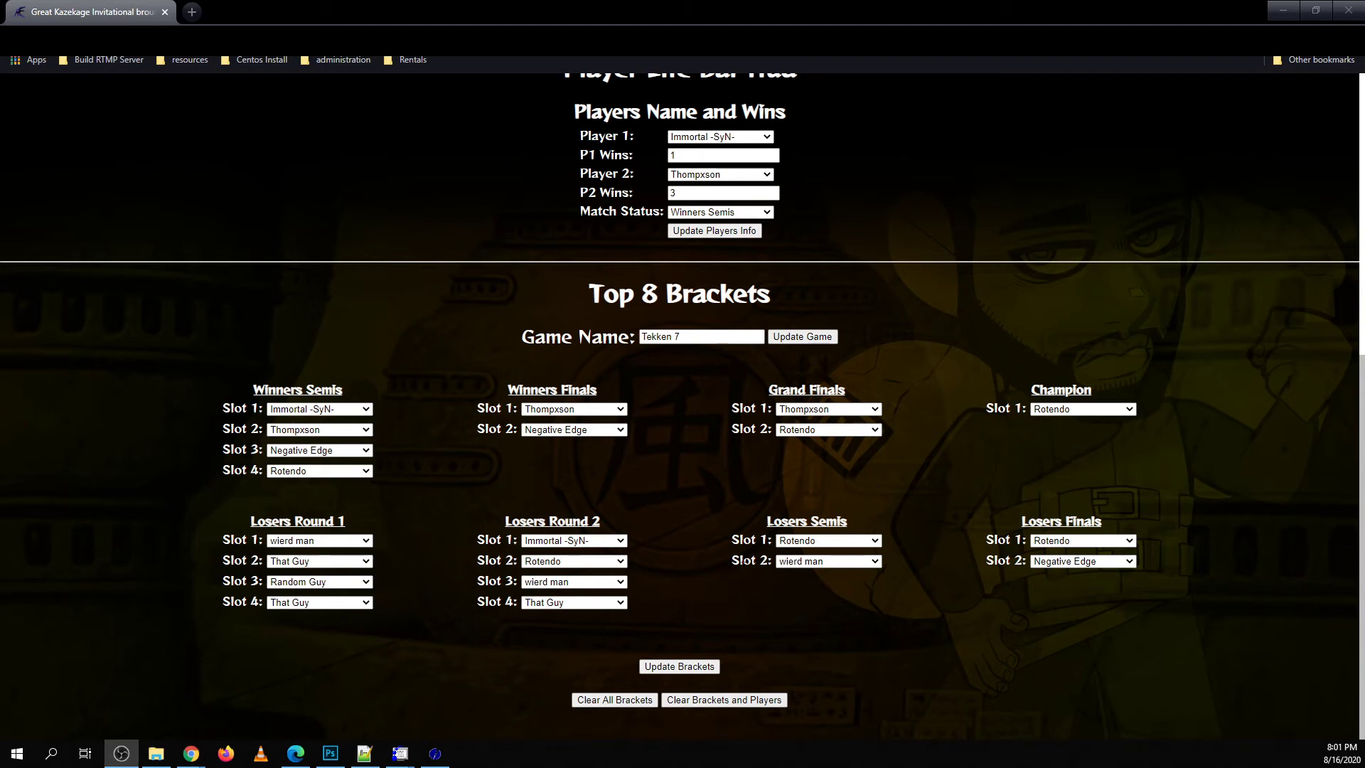
pyautogui.click(626, 702)
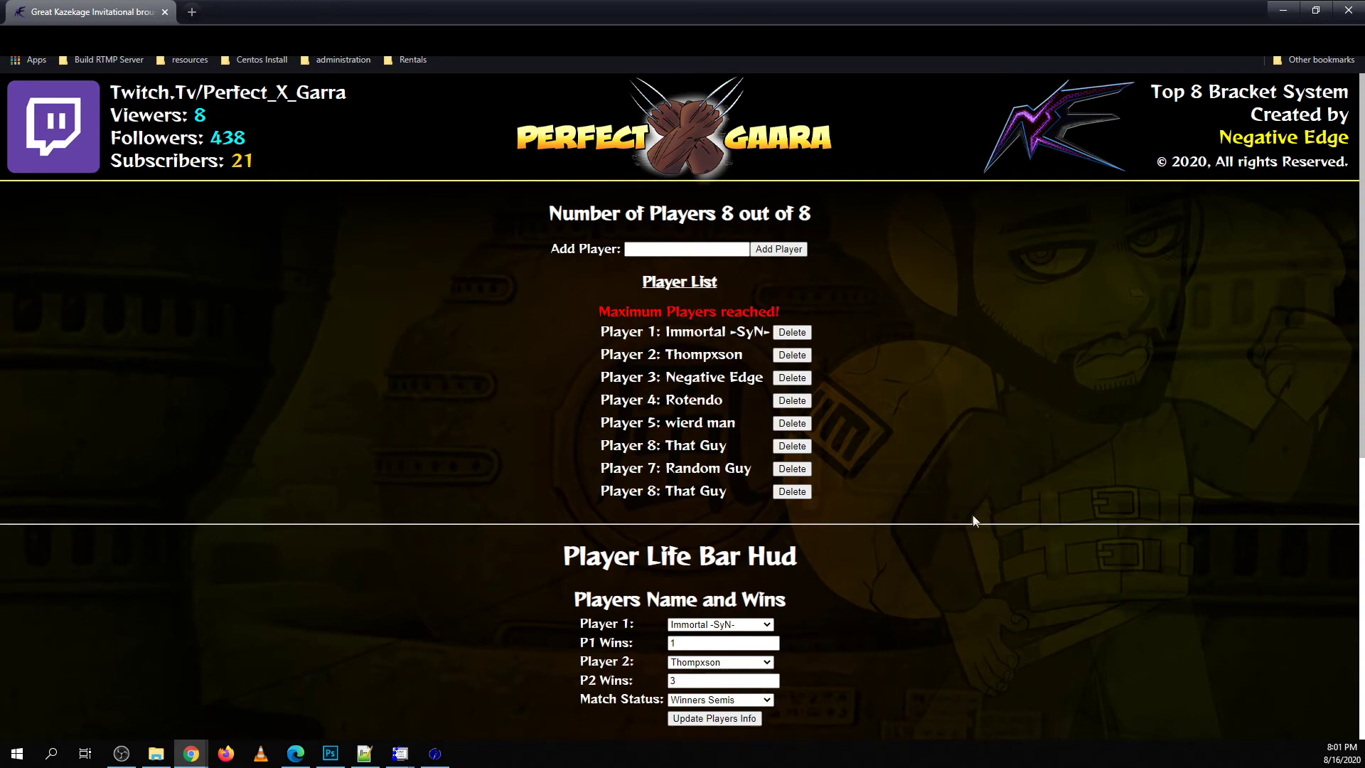
# - Examine the control page's player list, Life Bar Hud settings and Top 8 bracket slots after clearing
pyautogui.scroll(-6, 967, 517)
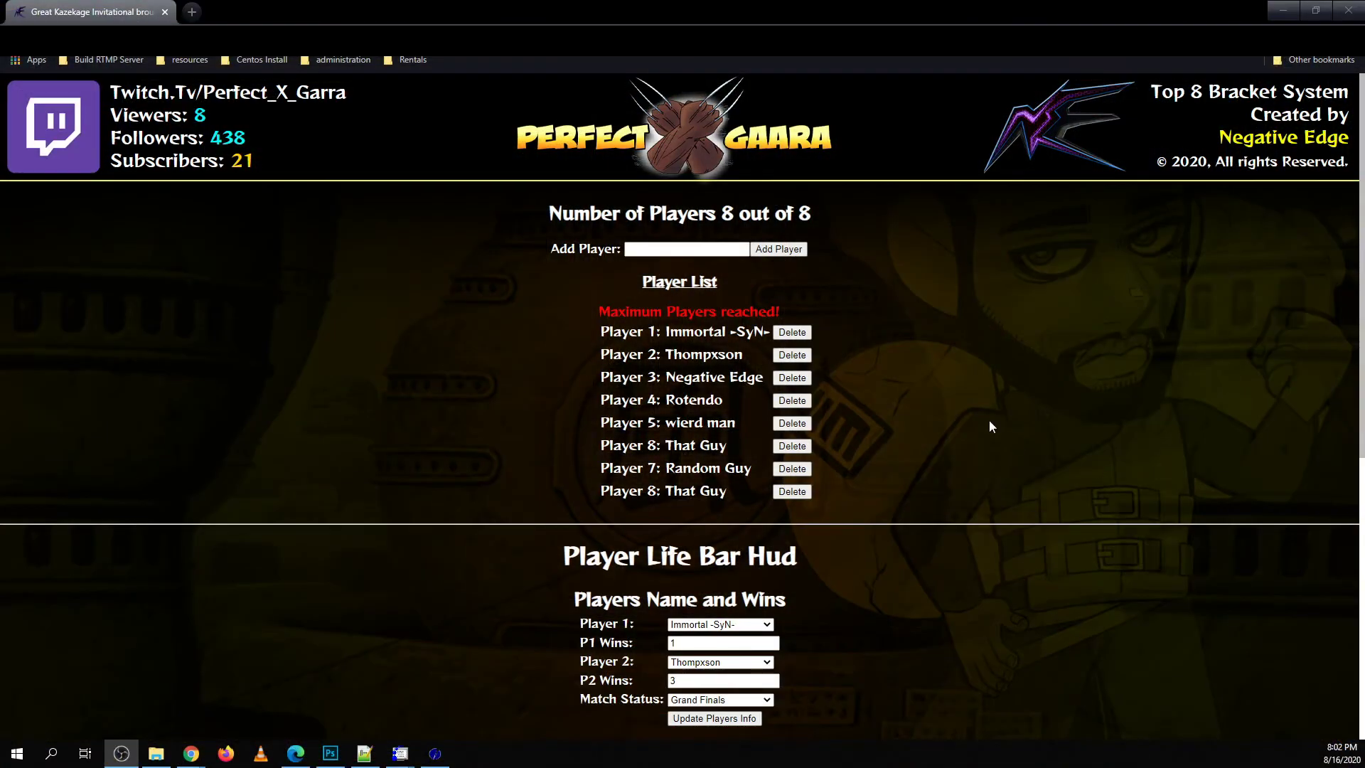
pyautogui.scroll(-6, 955, 446)
pyautogui.scroll(6, 956, 445)
pyautogui.scroll(-7, 955, 453)
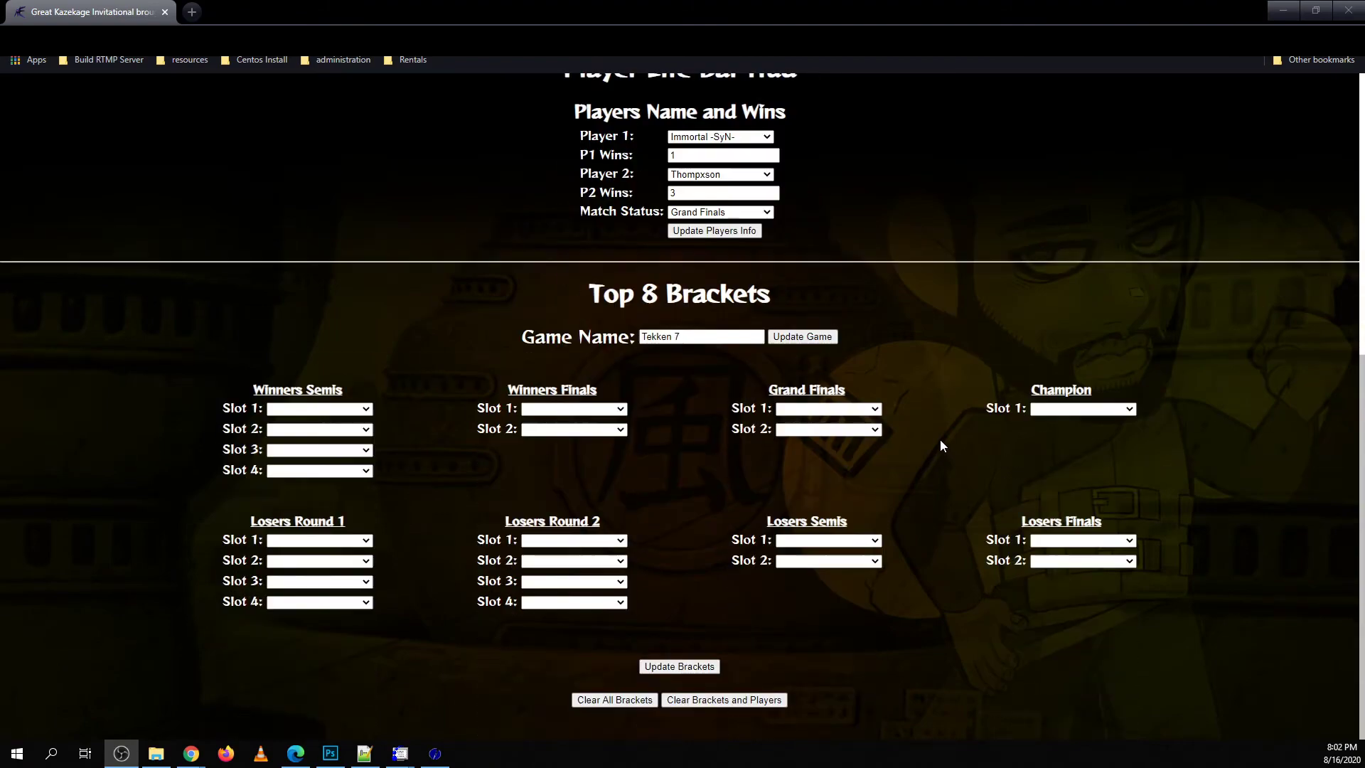
pyautogui.scroll(4, 941, 445)
pyautogui.scroll(3, 940, 445)
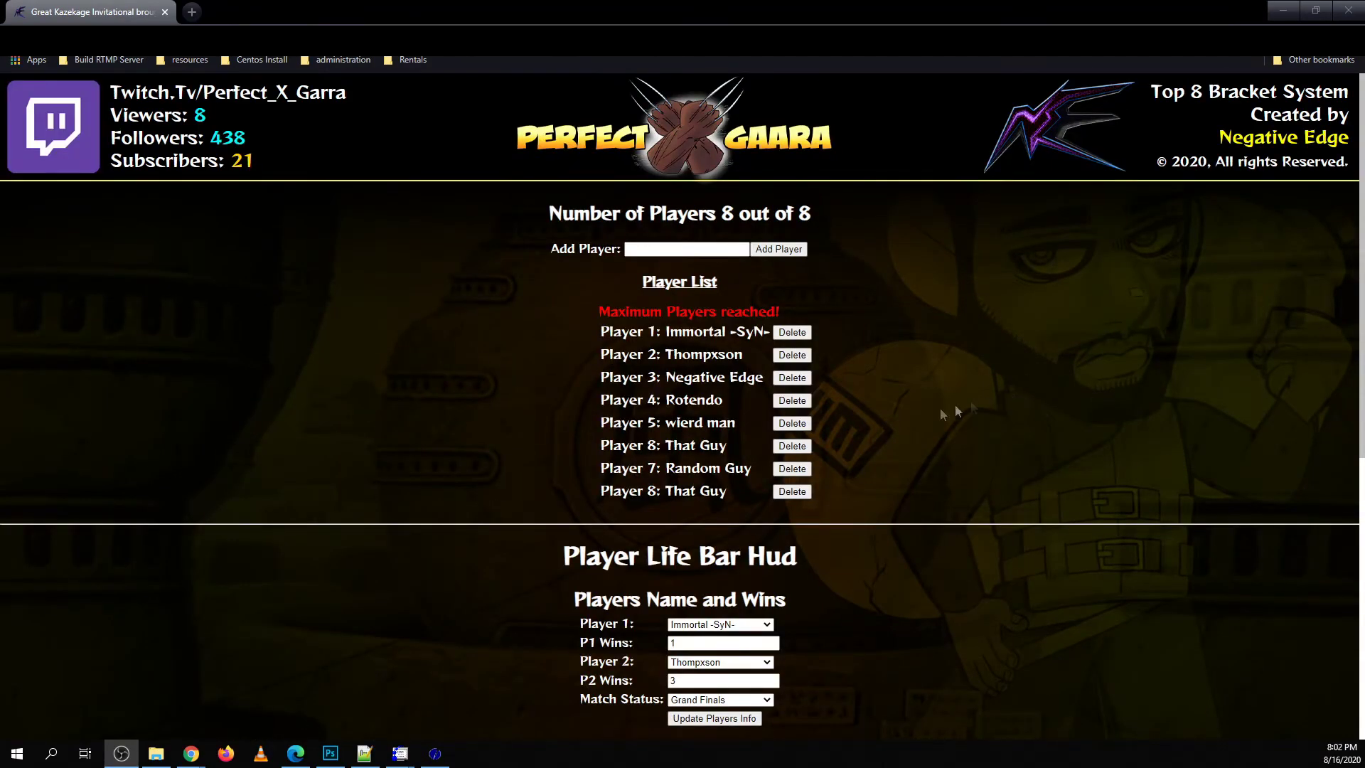
pyautogui.scroll(-6, 911, 432)
pyautogui.scroll(-1, 907, 433)
pyautogui.scroll(6, 933, 454)
pyautogui.scroll(-4, 993, 395)
pyautogui.scroll(4, 982, 394)
pyautogui.scroll(-6, 983, 394)
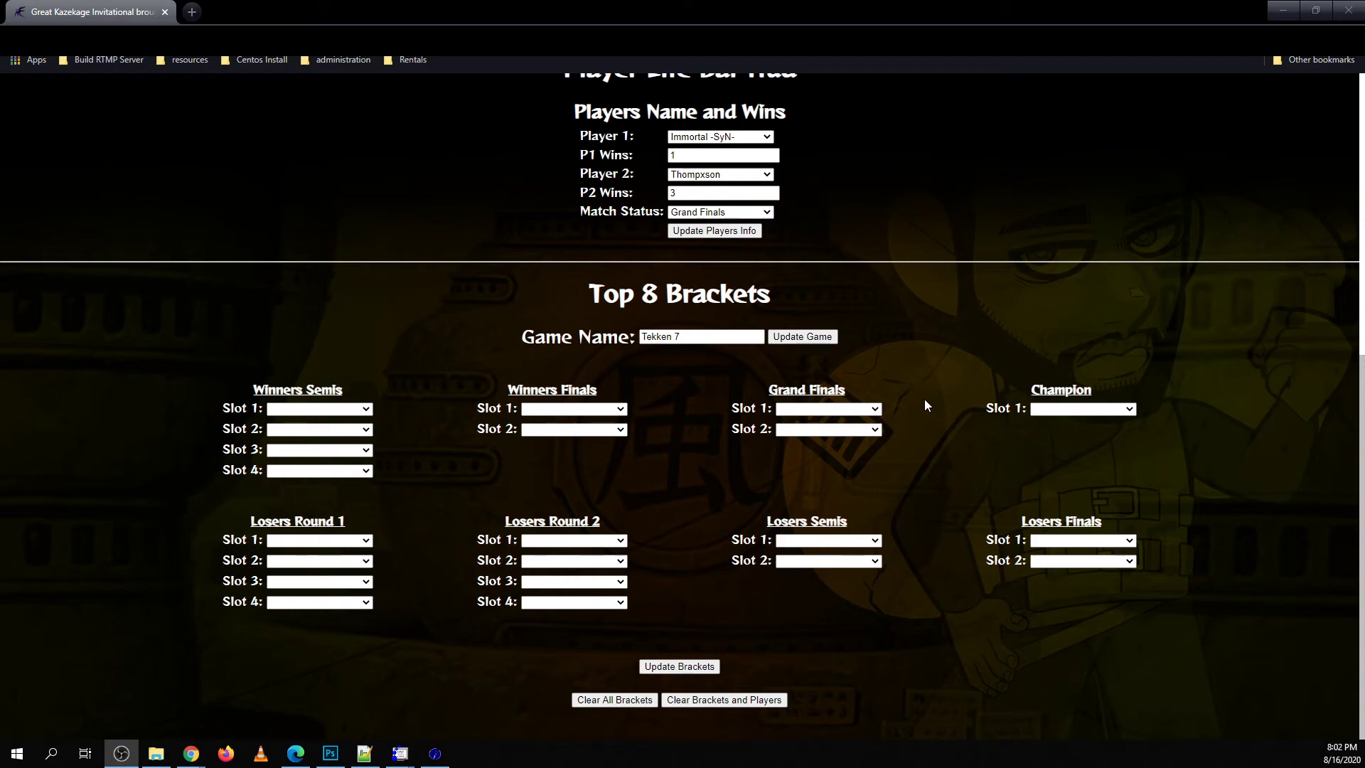
pyautogui.scroll(3, 917, 394)
pyautogui.scroll(3, 907, 390)
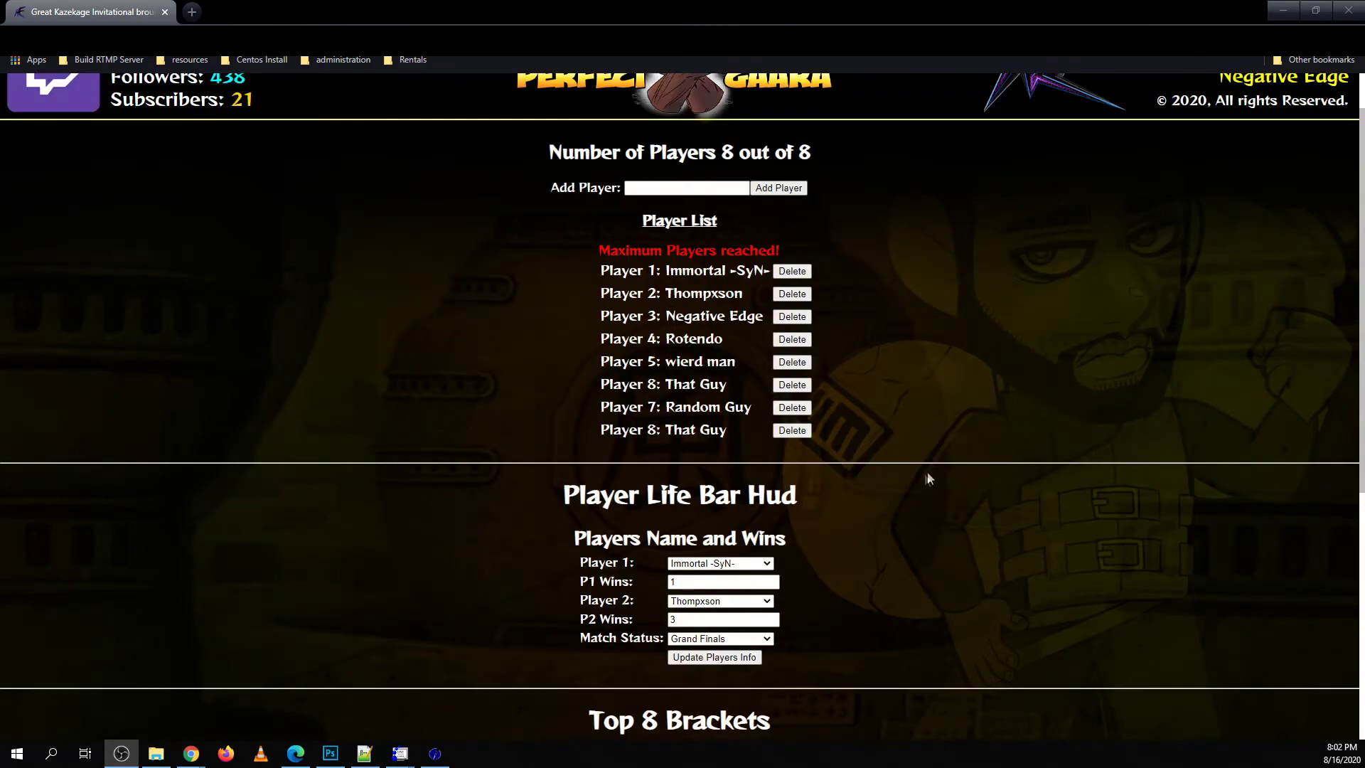
pyautogui.scroll(1, 478, 630)
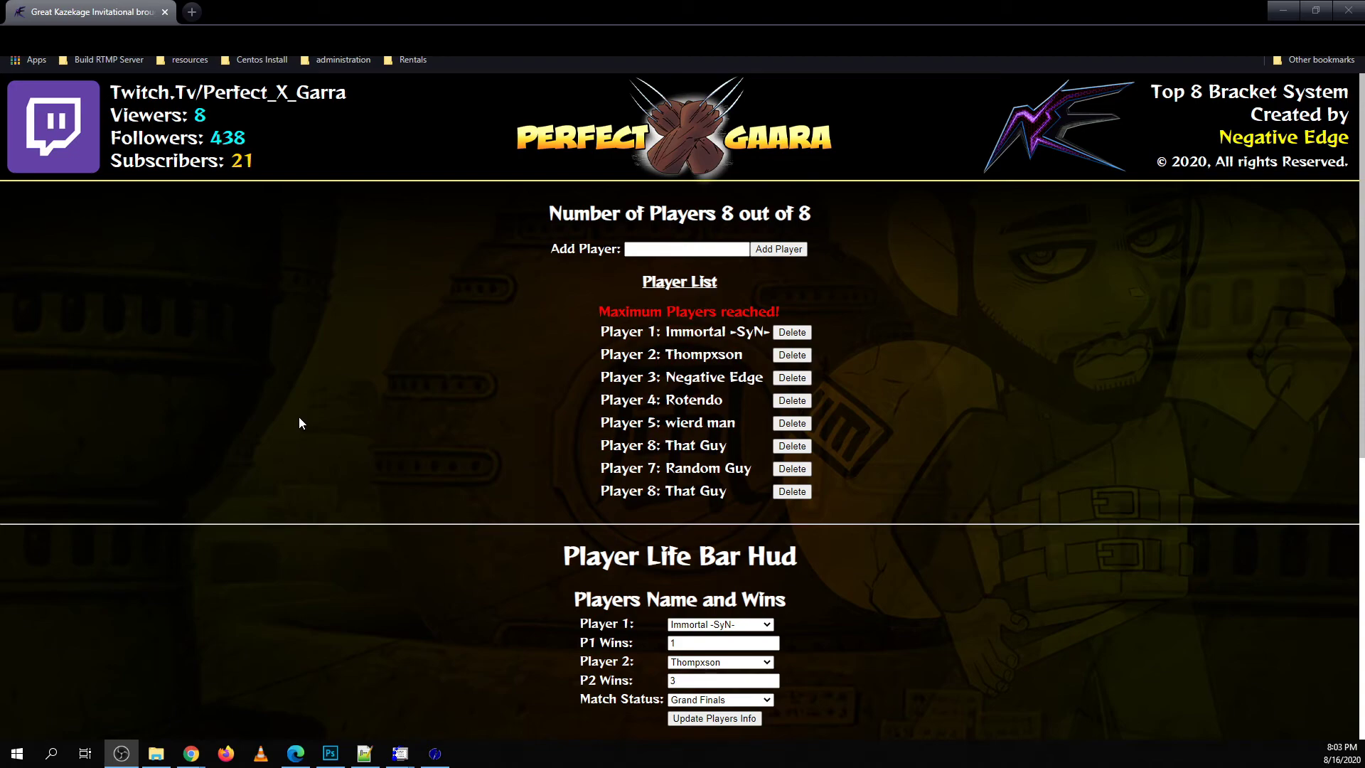
pyautogui.scroll(-7, 509, 407)
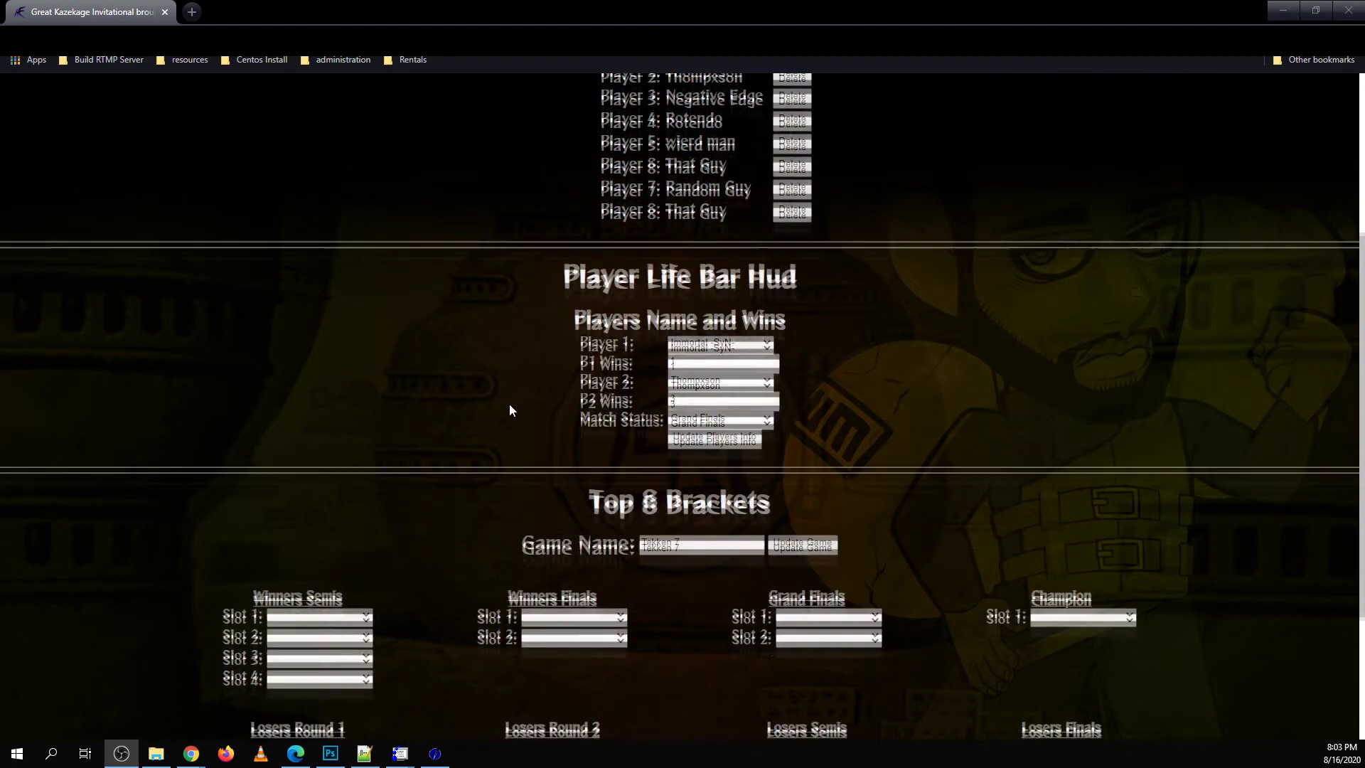
pyautogui.scroll(7, 958, 502)
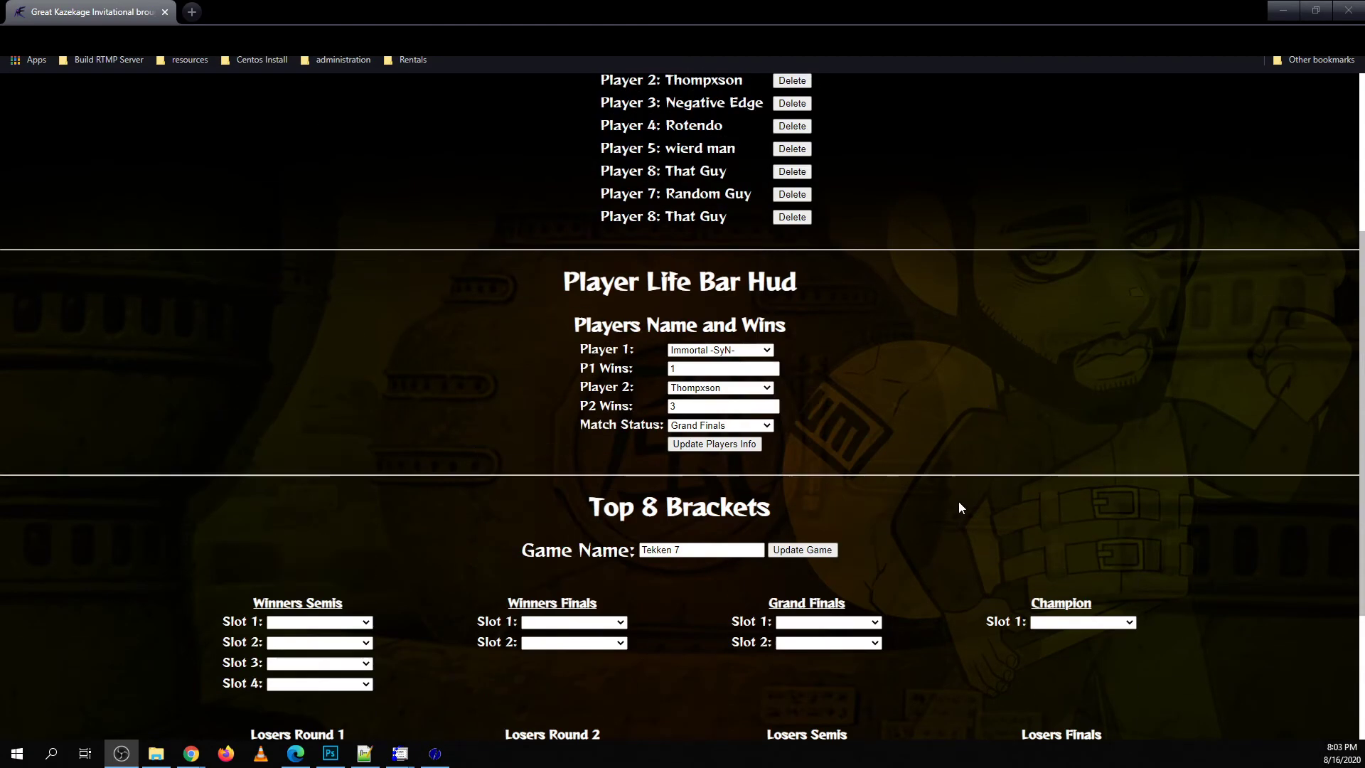
pyautogui.scroll(-7, 950, 472)
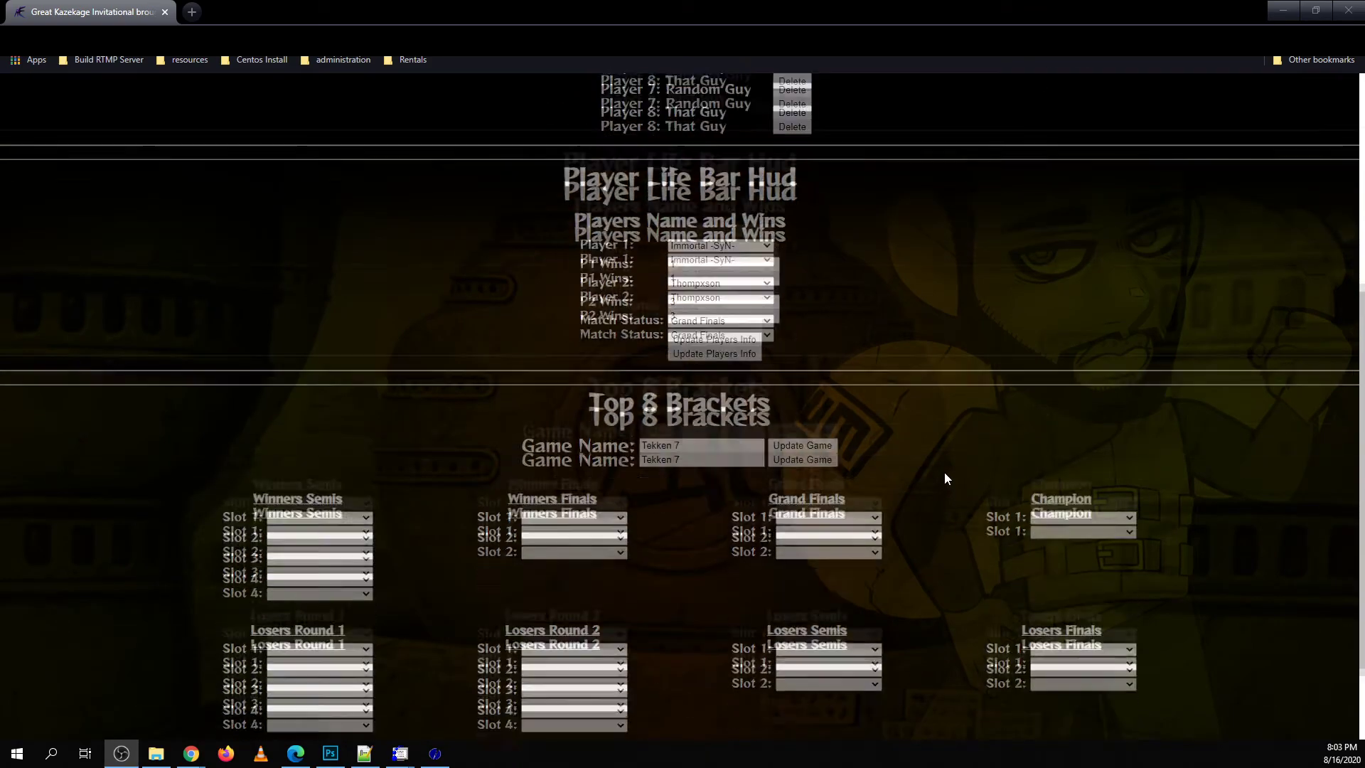
pyautogui.scroll(4, 943, 475)
pyautogui.scroll(3, 944, 485)
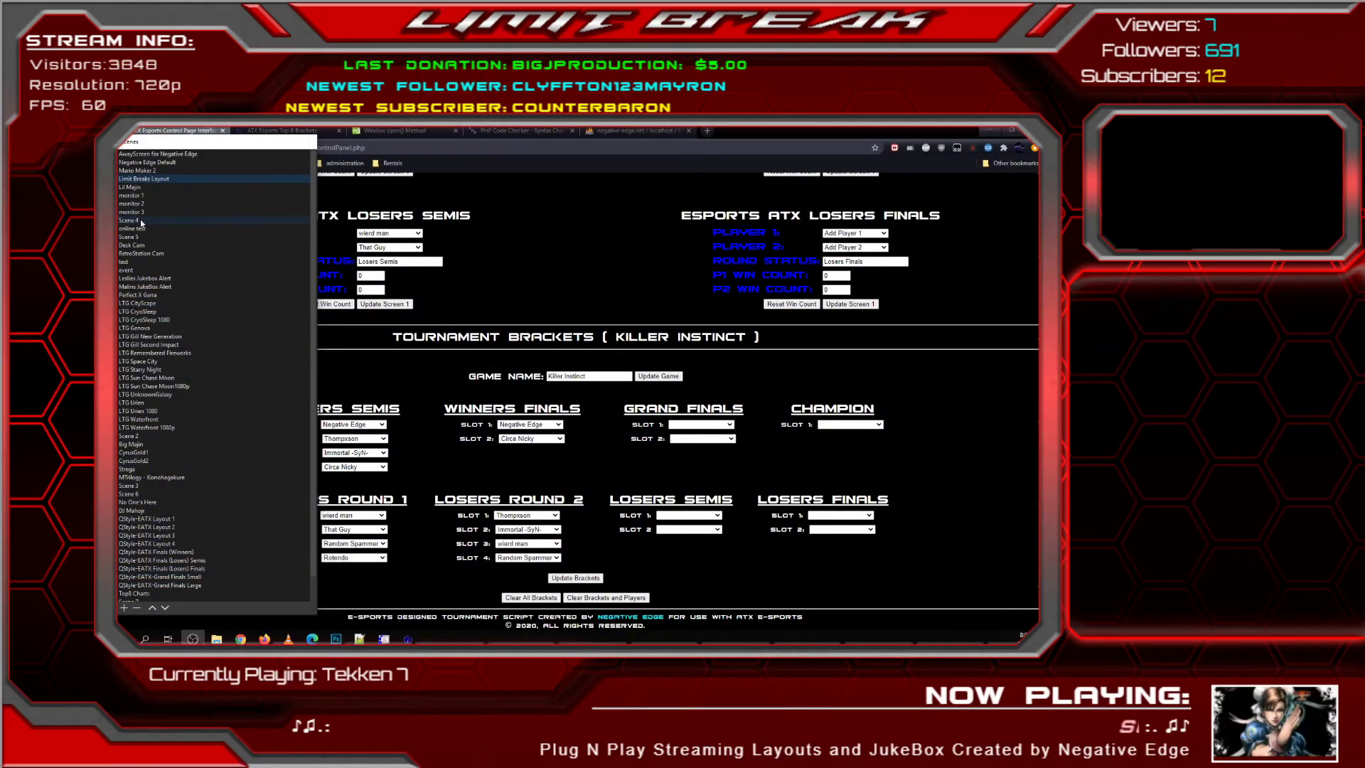
# - Switch the stream to the Mario Maker 2 scene and on to another layout scene in OBS
pyautogui.click(143, 172)
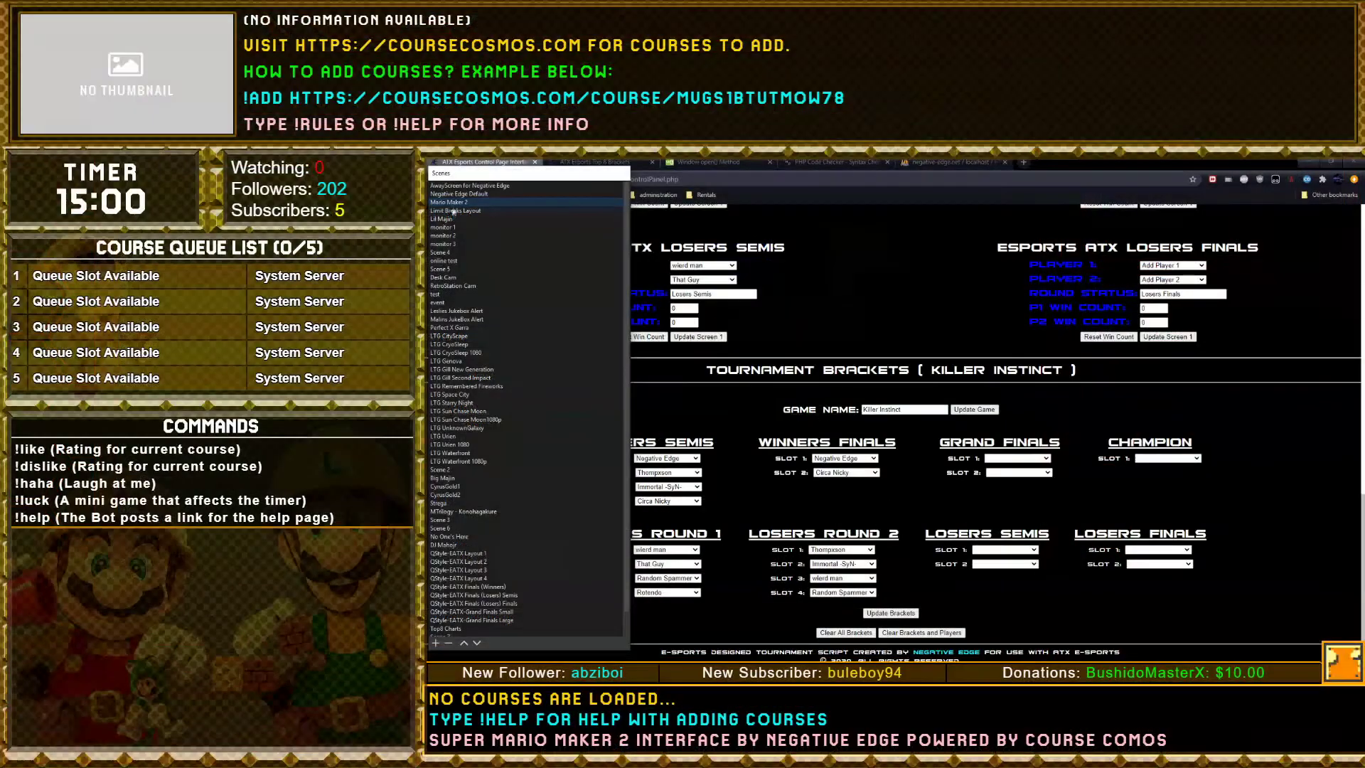
pyautogui.click(133, 187)
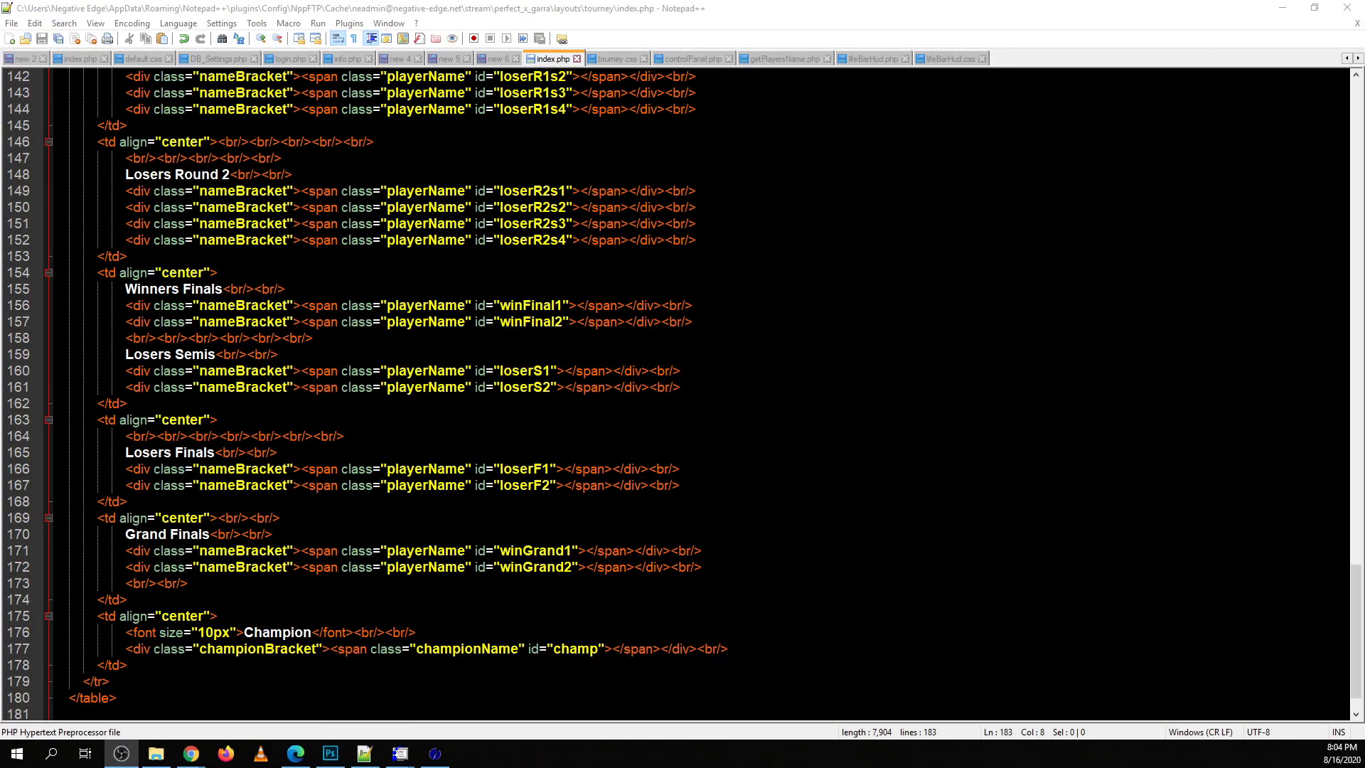
# - Examine the tournament layout's index.php in Notepad++, from the bracket table markup back to the script that loads player names
pyautogui.scroll(-1, 683, 394)
pyautogui.scroll(13, 683, 393)
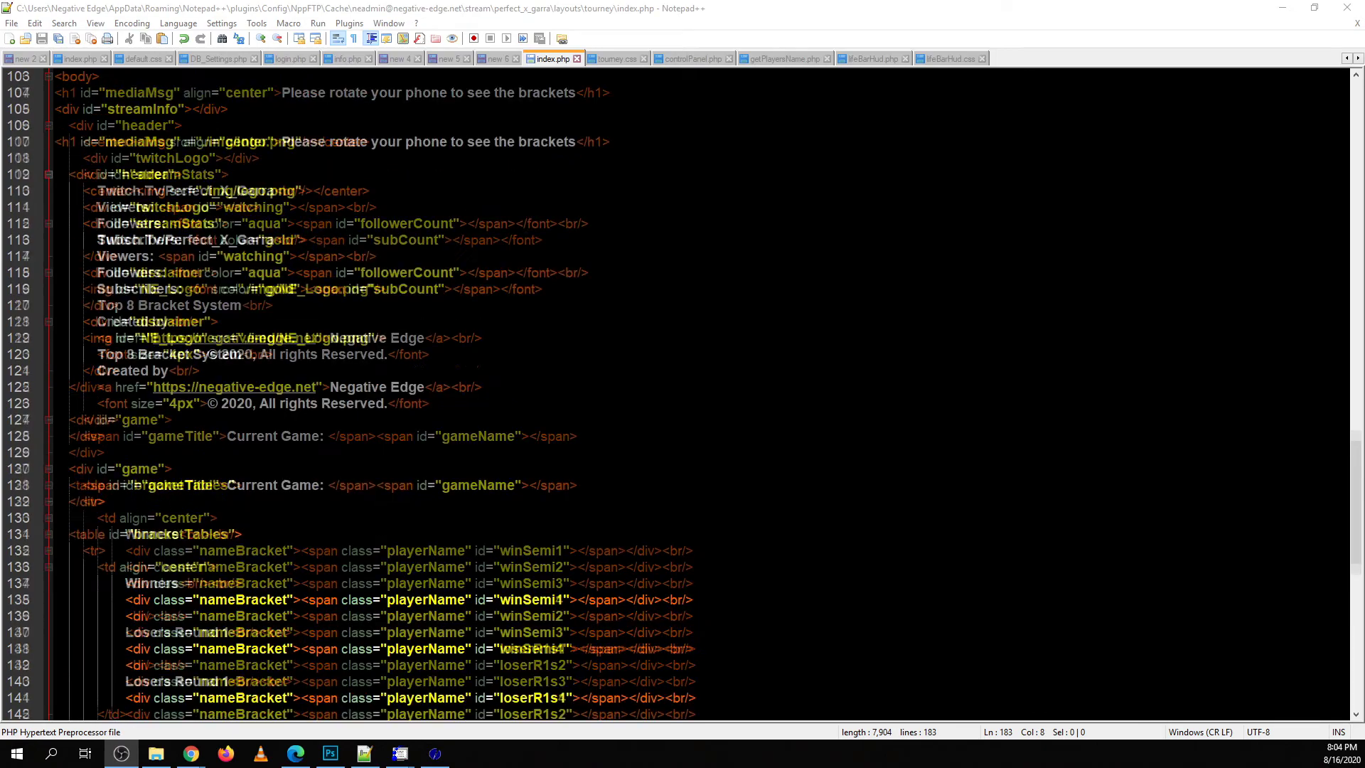
pyautogui.scroll(16, 682, 393)
pyautogui.scroll(15, 683, 393)
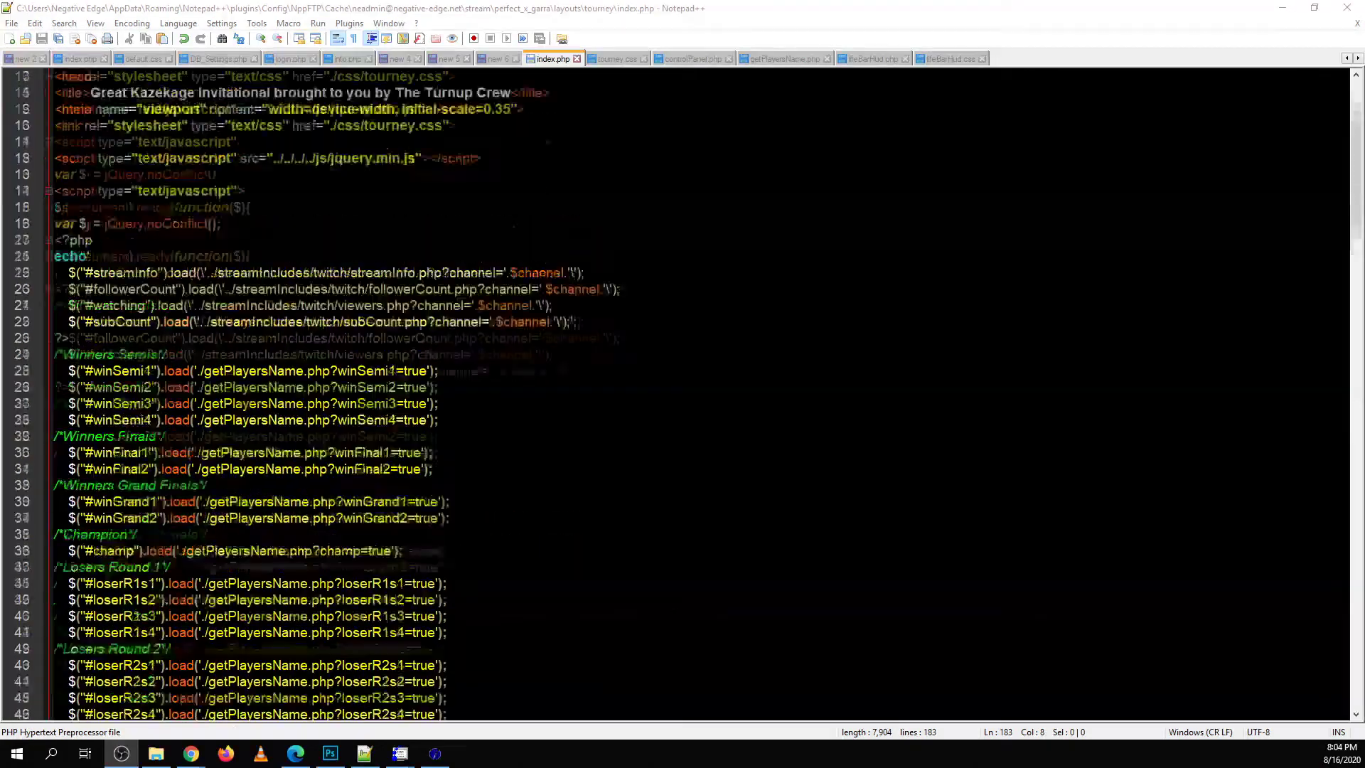
pyautogui.scroll(4, 683, 393)
pyautogui.scroll(-2, 682, 393)
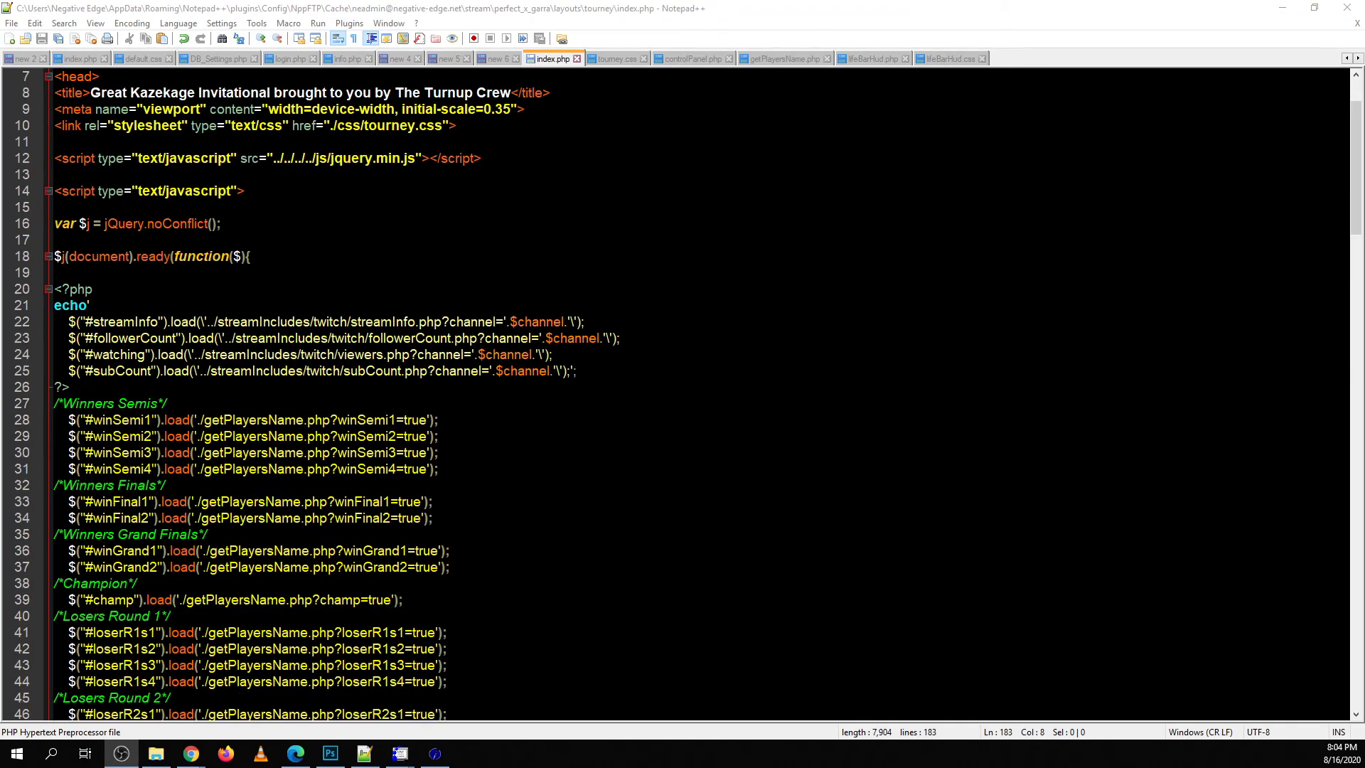
# - Examine the tournament layout's index.php, from the channel setup and player-name load calls to the setInterval refresh and the header and bracket markup
pyautogui.scroll(-5, 683, 394)
pyautogui.scroll(7, 682, 394)
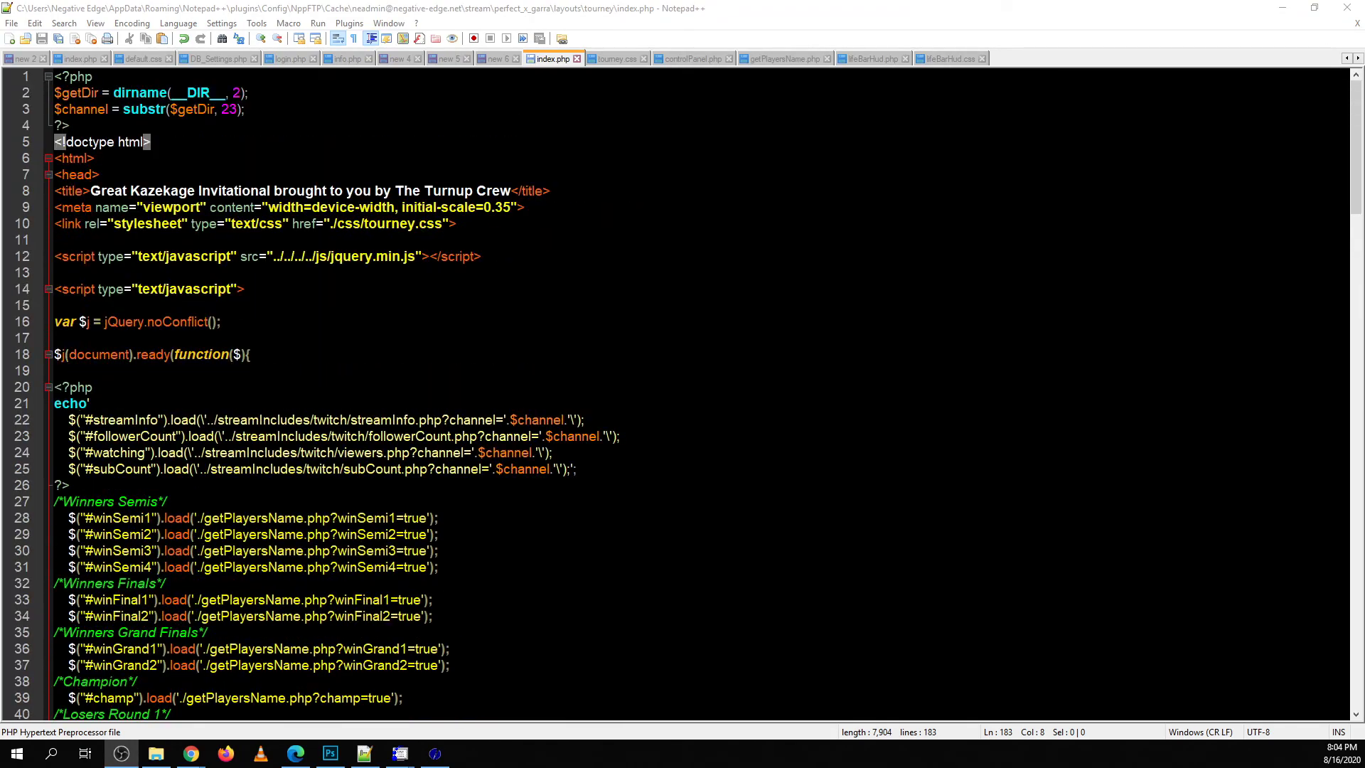
pyautogui.scroll(-20, 683, 394)
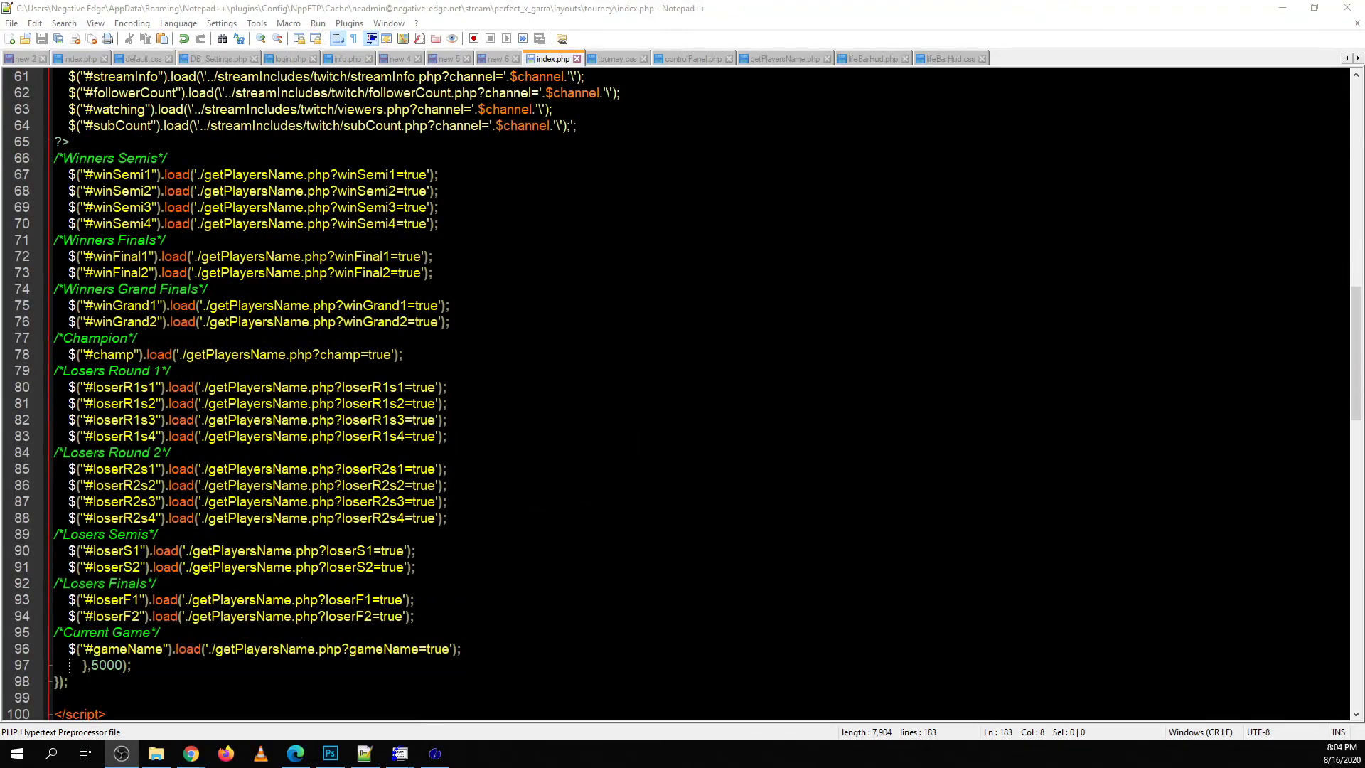
pyautogui.scroll(-15, 683, 393)
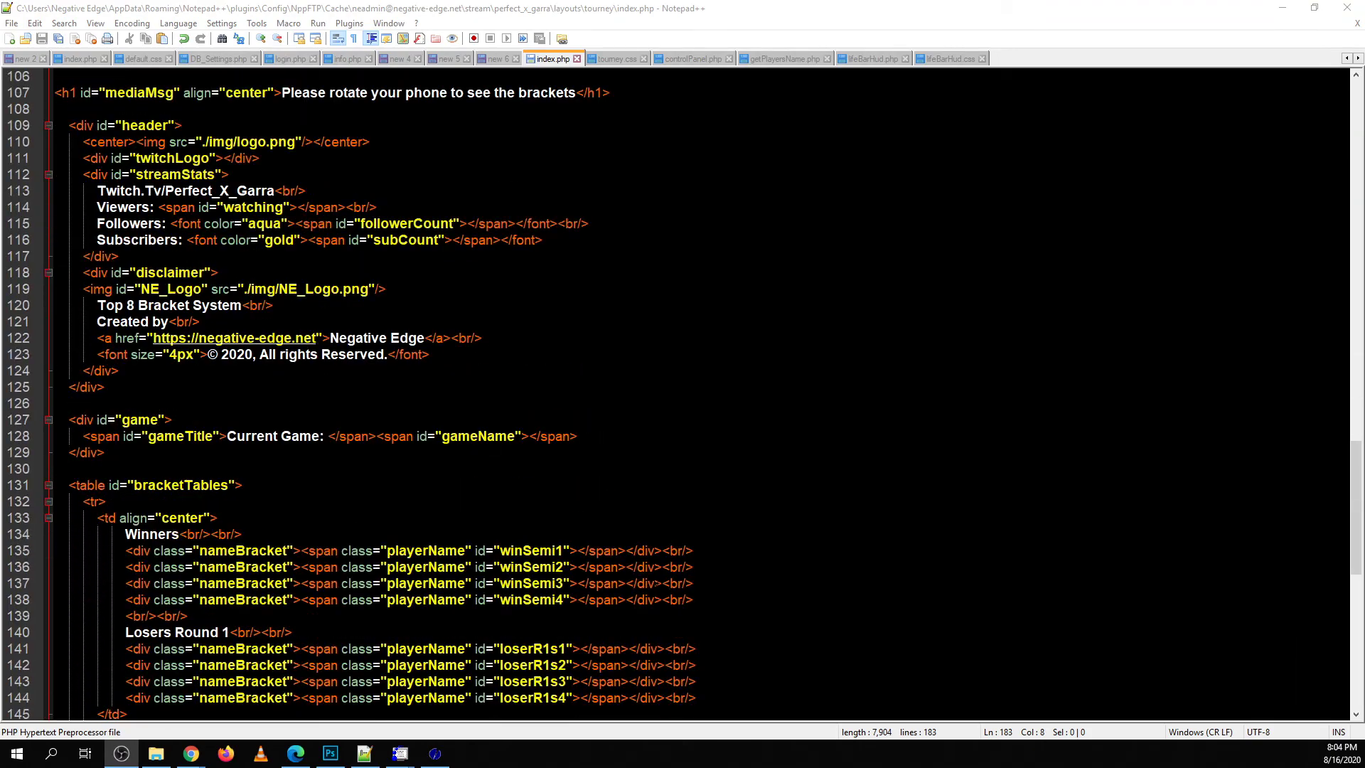
pyautogui.scroll(-3, 682, 393)
pyautogui.scroll(12, 683, 394)
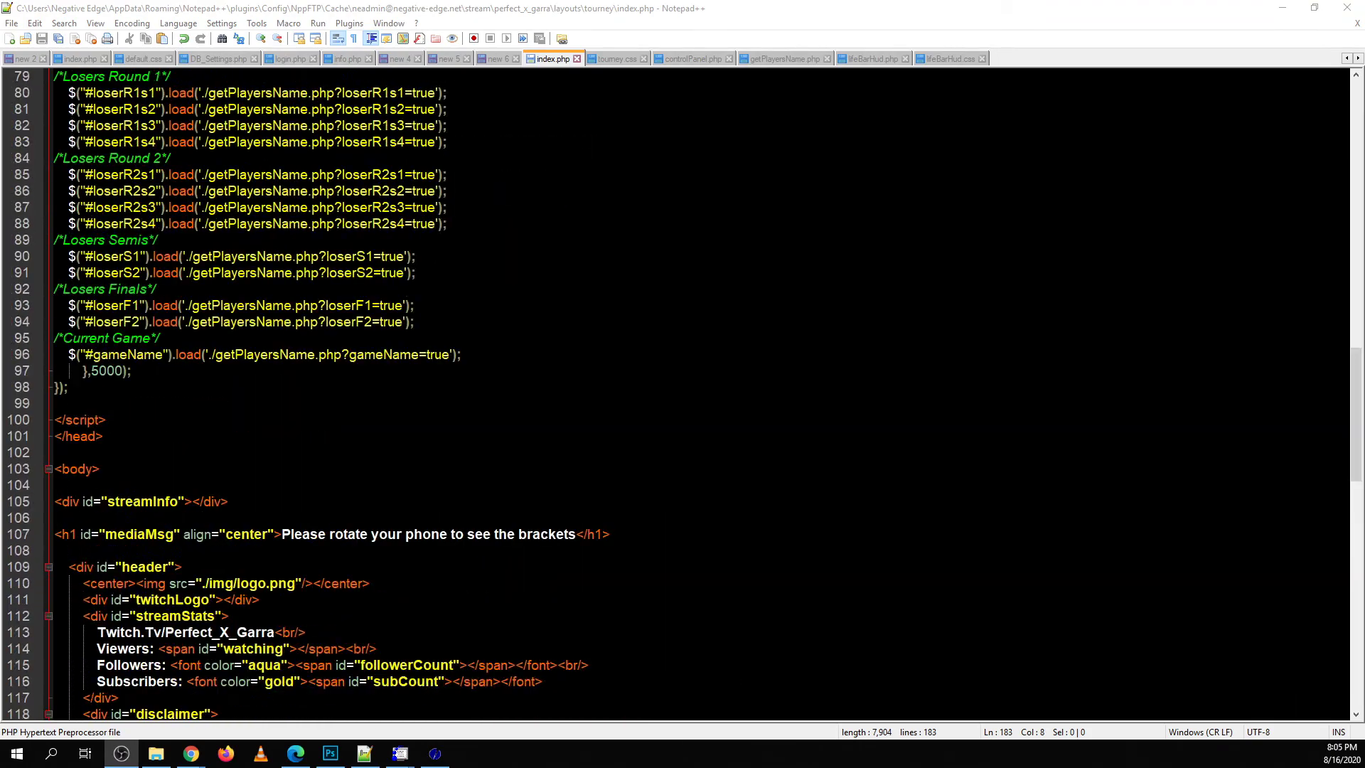
pyautogui.scroll(20, 683, 393)
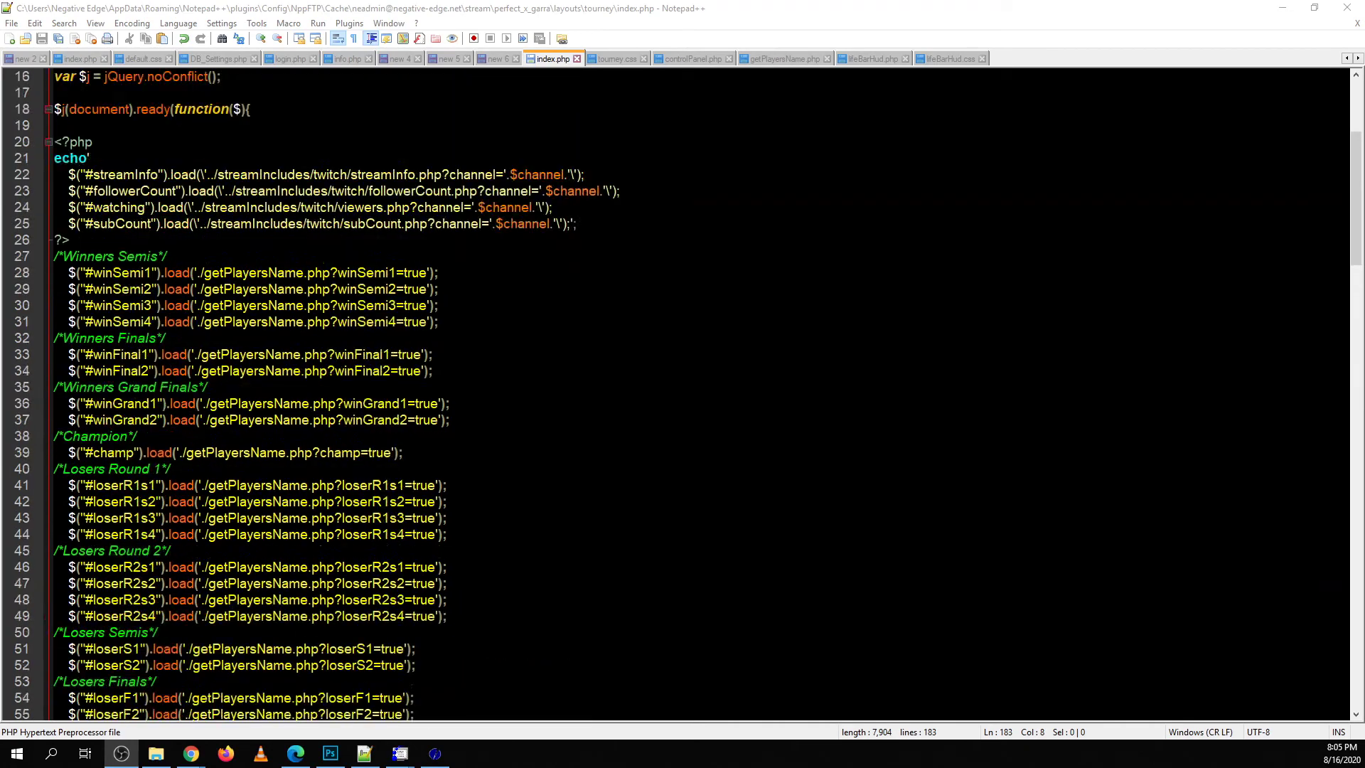
pyautogui.scroll(5, 682, 393)
pyautogui.scroll(-9, 682, 393)
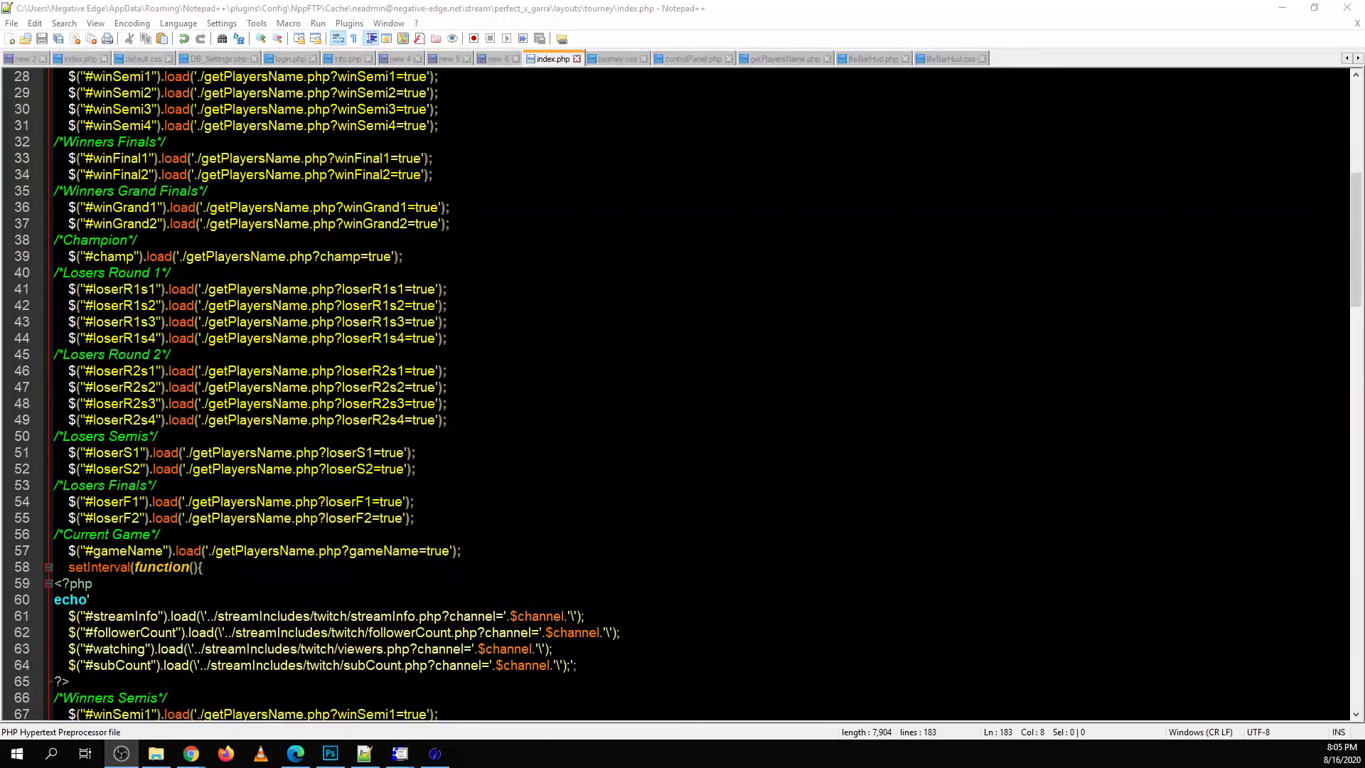
pyautogui.scroll(-5, 683, 393)
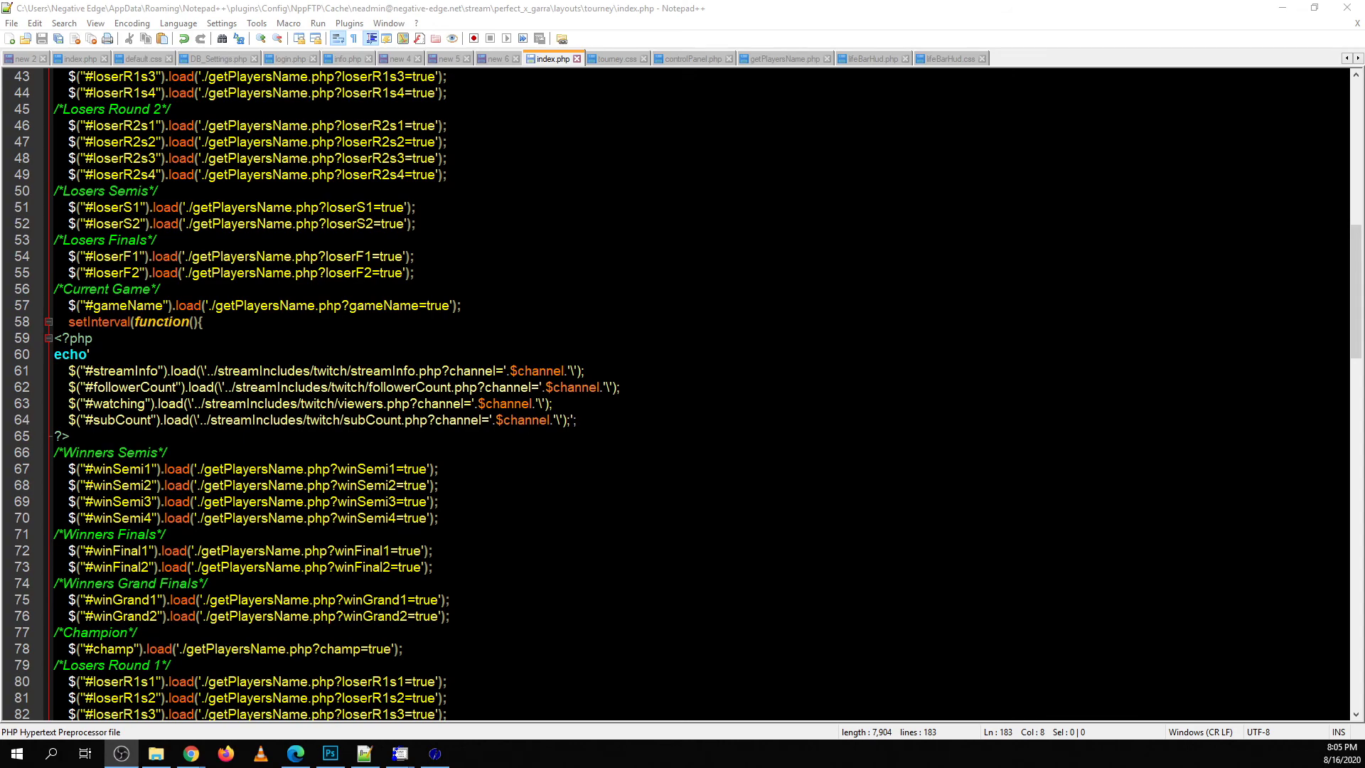
pyautogui.scroll(-3, 682, 394)
pyautogui.scroll(-7, 683, 393)
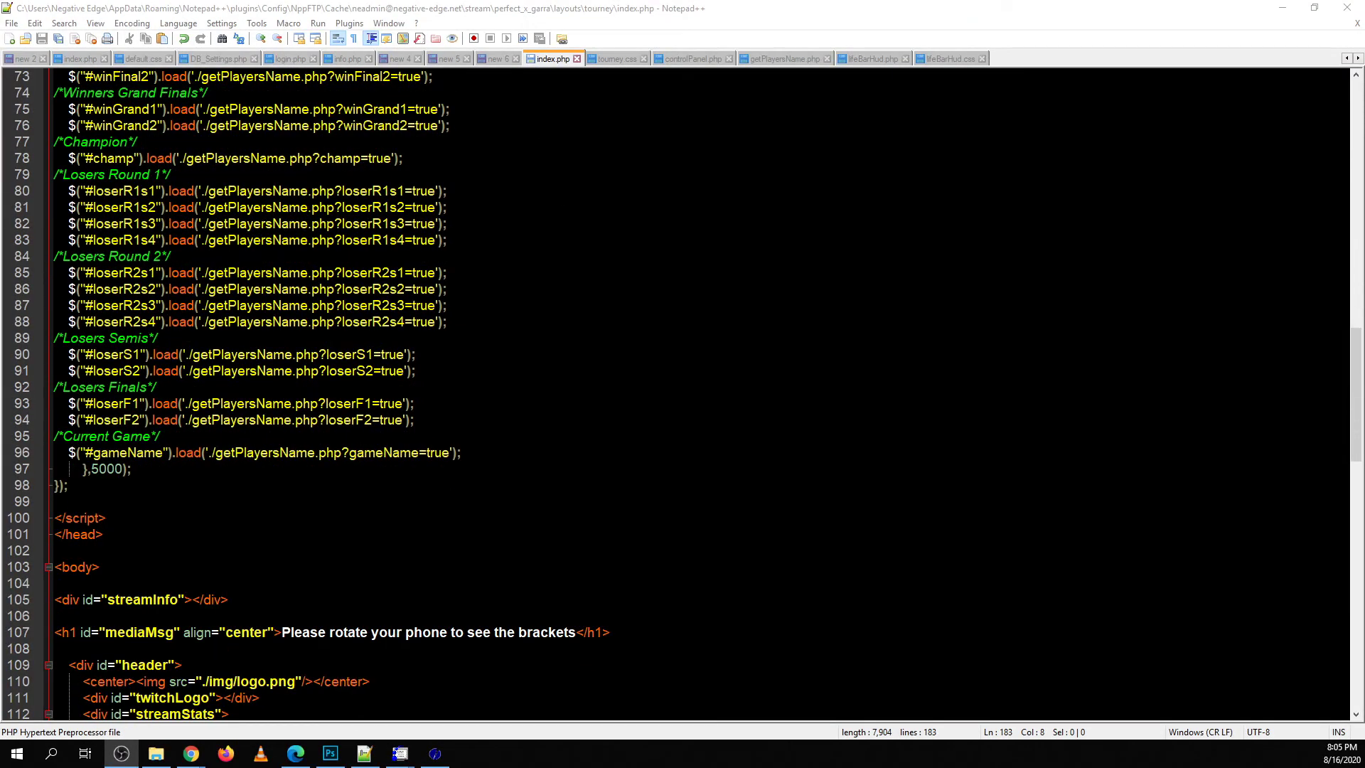
# - Review the tourney.css stylesheet from the body and font rules through the header and bracket styles to the Control Panel rules
pyautogui.click(610, 61)
pyautogui.scroll(6, 682, 393)
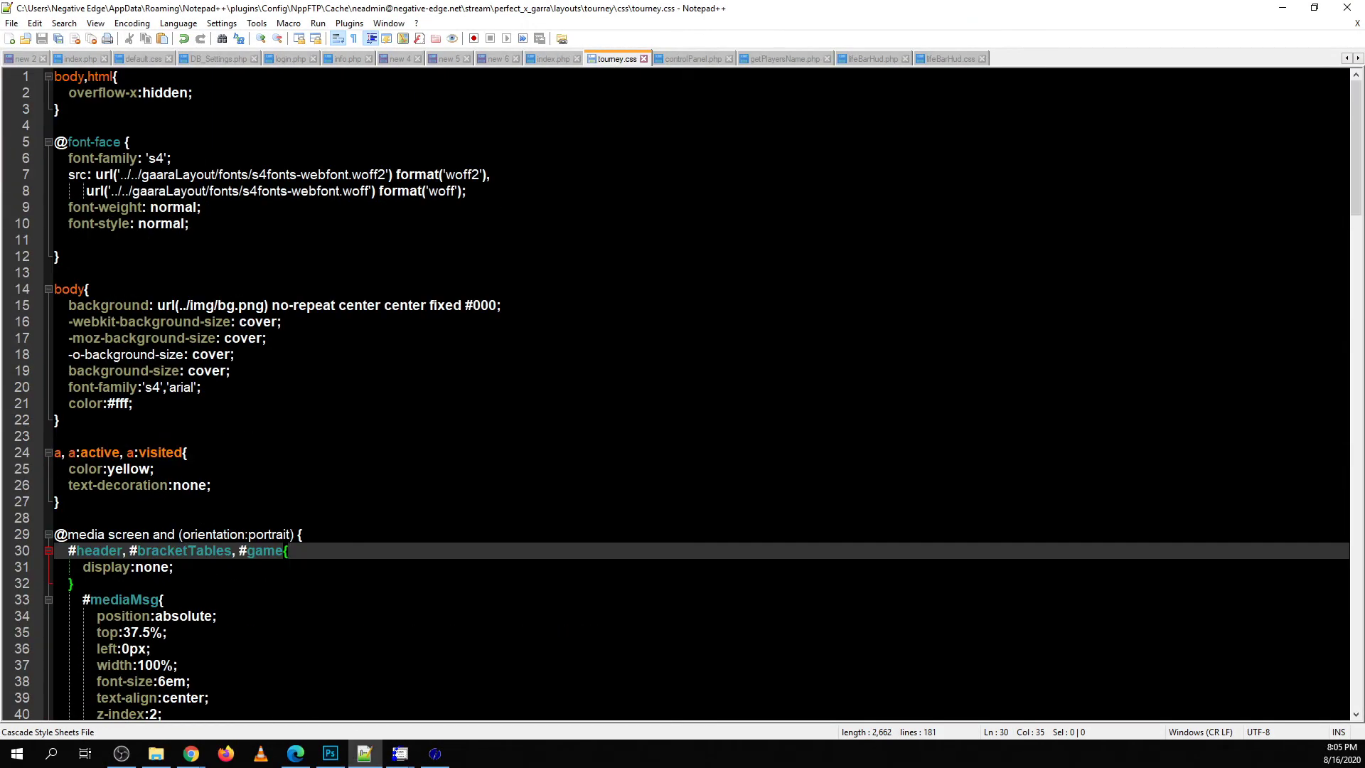
pyautogui.scroll(-16, 683, 393)
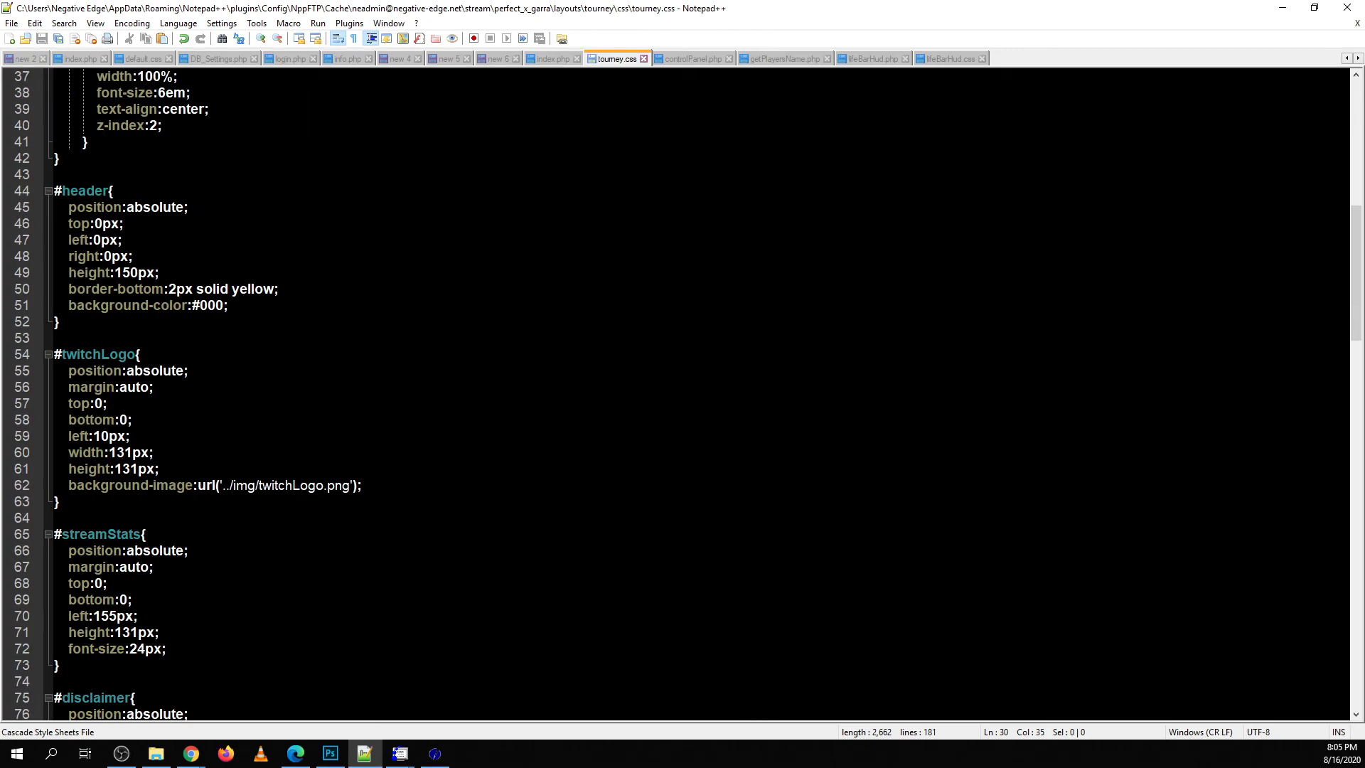
pyautogui.scroll(-19, 682, 393)
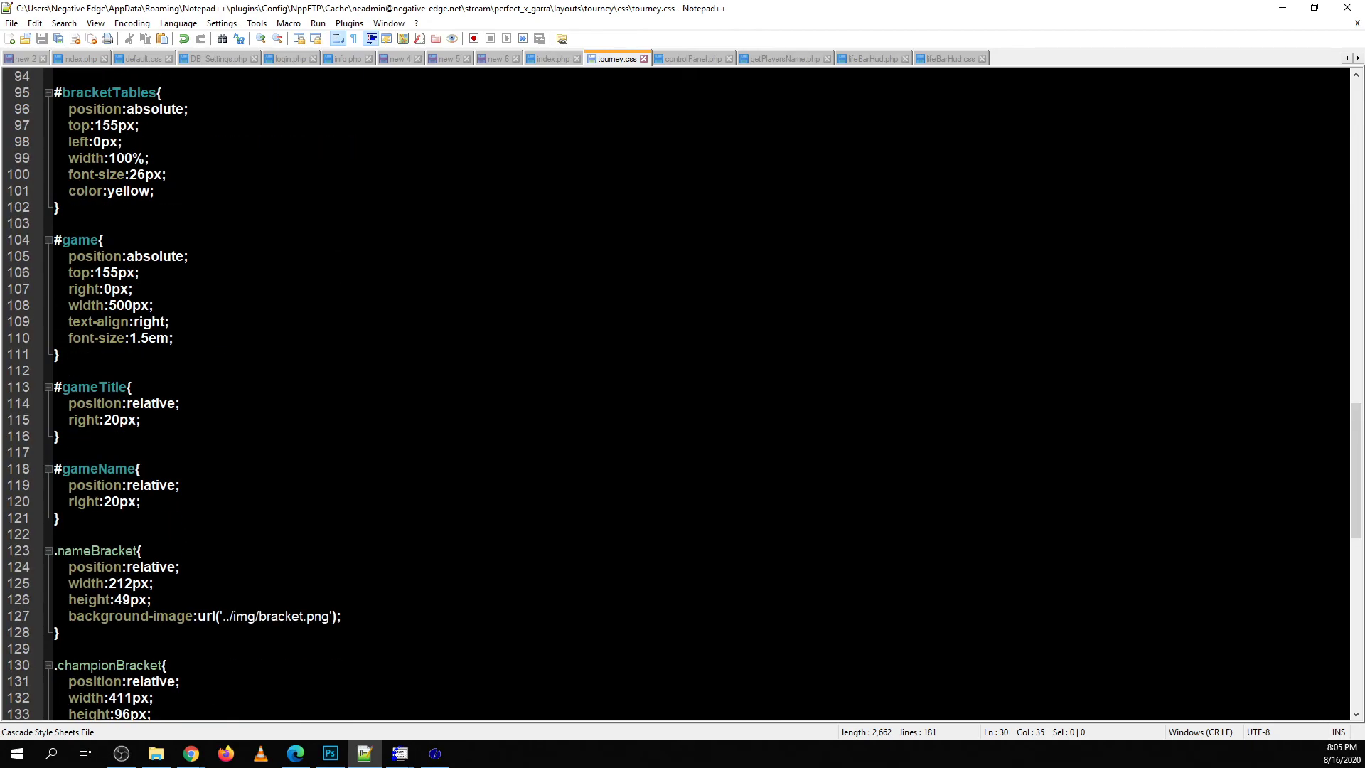
pyautogui.scroll(-12, 682, 394)
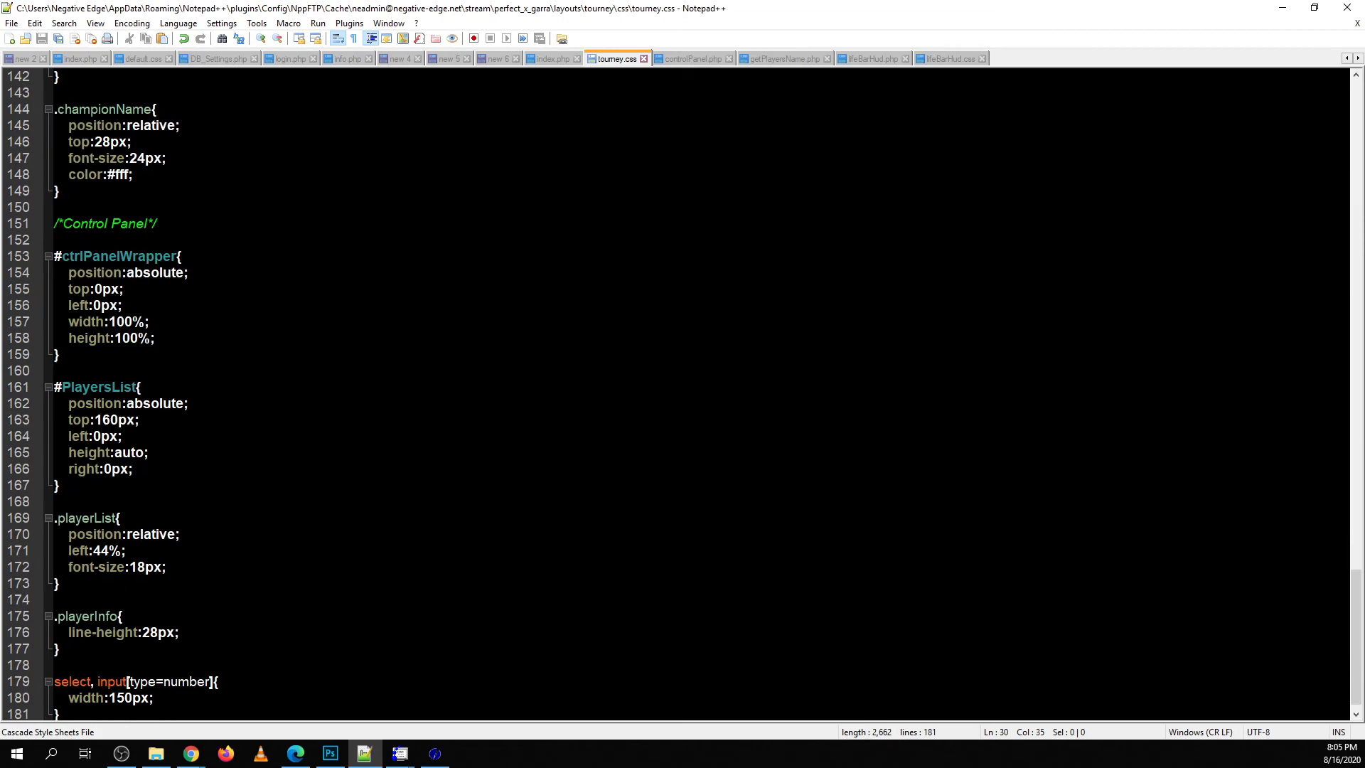
# - Return to index.php and review the script that loads stream stats and player names and repeats the loading at an interval
pyautogui.click(548, 58)
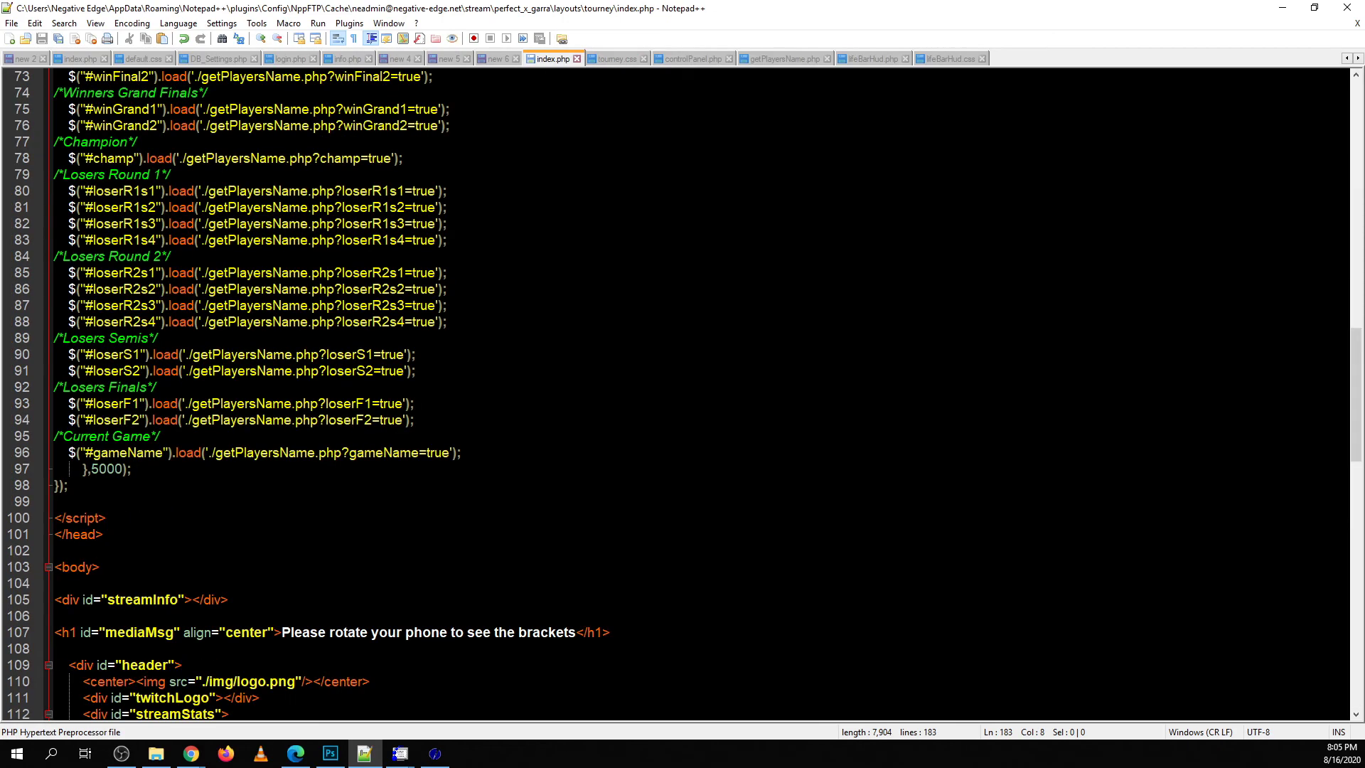
pyautogui.scroll(20, 683, 393)
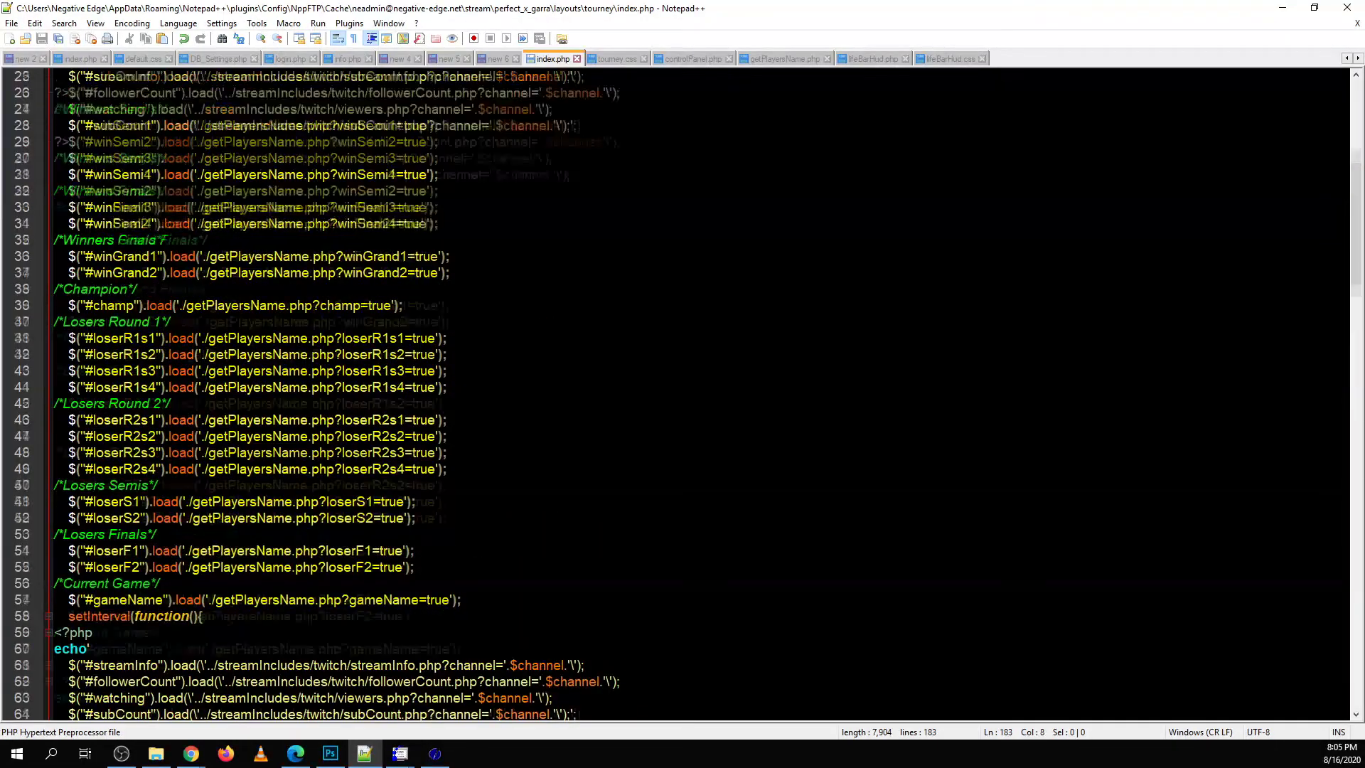
pyautogui.scroll(-15, 683, 394)
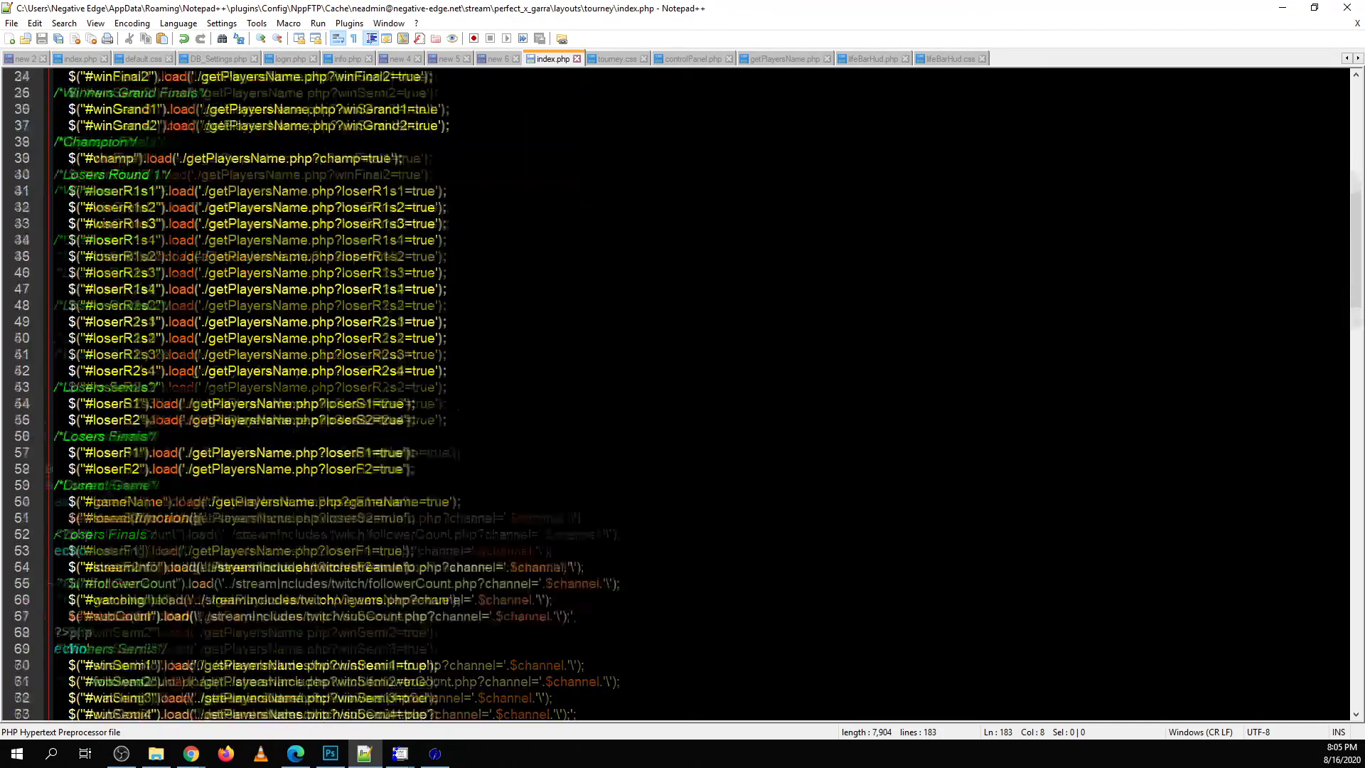
pyautogui.scroll(-3, 682, 393)
pyautogui.scroll(18, 494, 436)
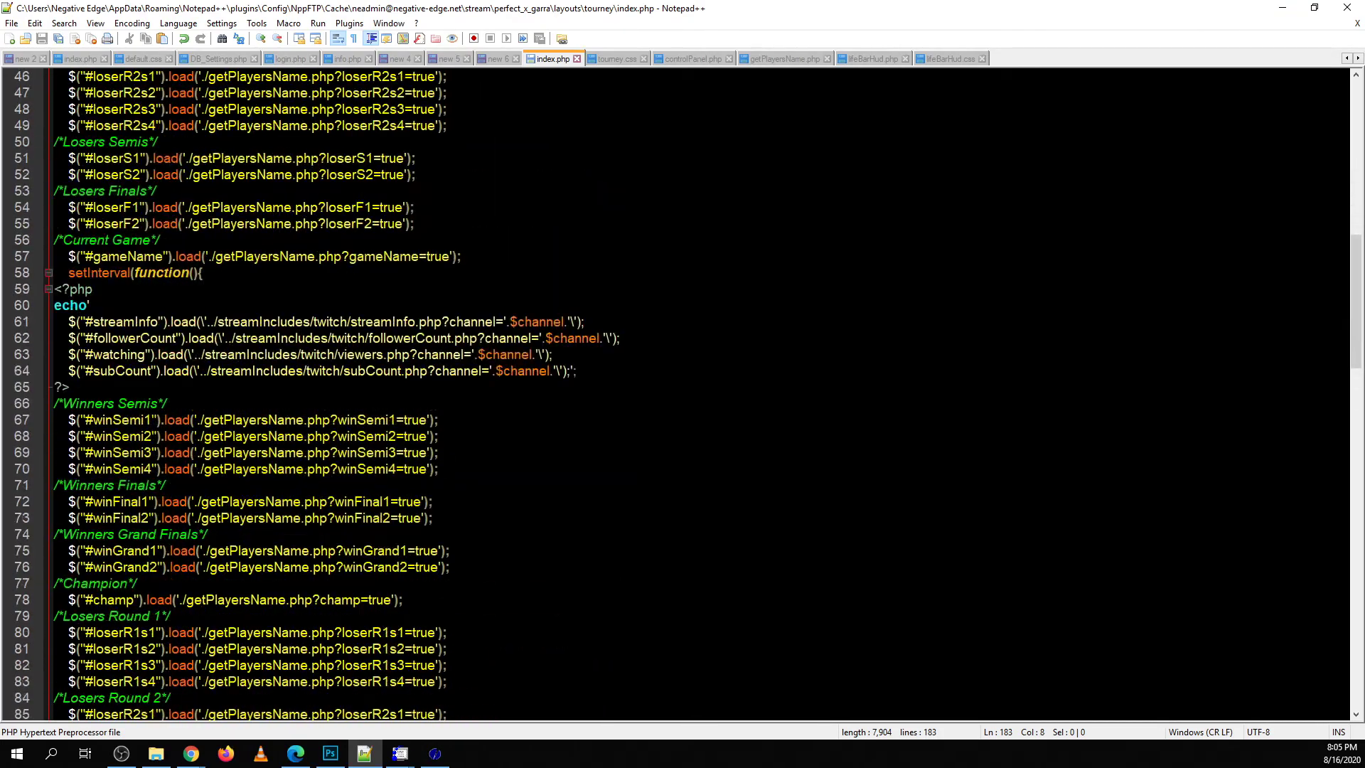
pyautogui.scroll(-10, 495, 436)
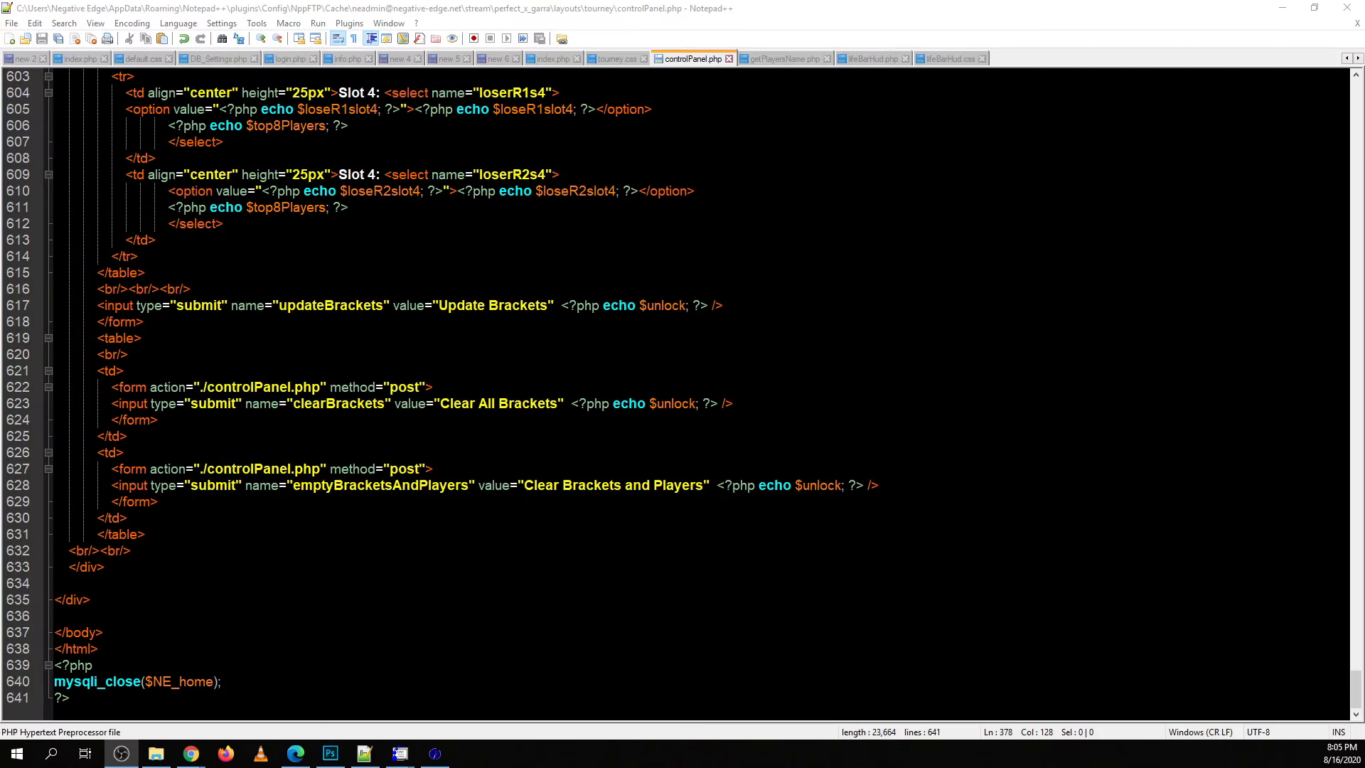
# - Examine controlPanel.php from the closing bracket forms back through the slot-loading code to the player counting and Add Player code
pyautogui.scroll(17, 683, 391)
pyautogui.scroll(20, 683, 391)
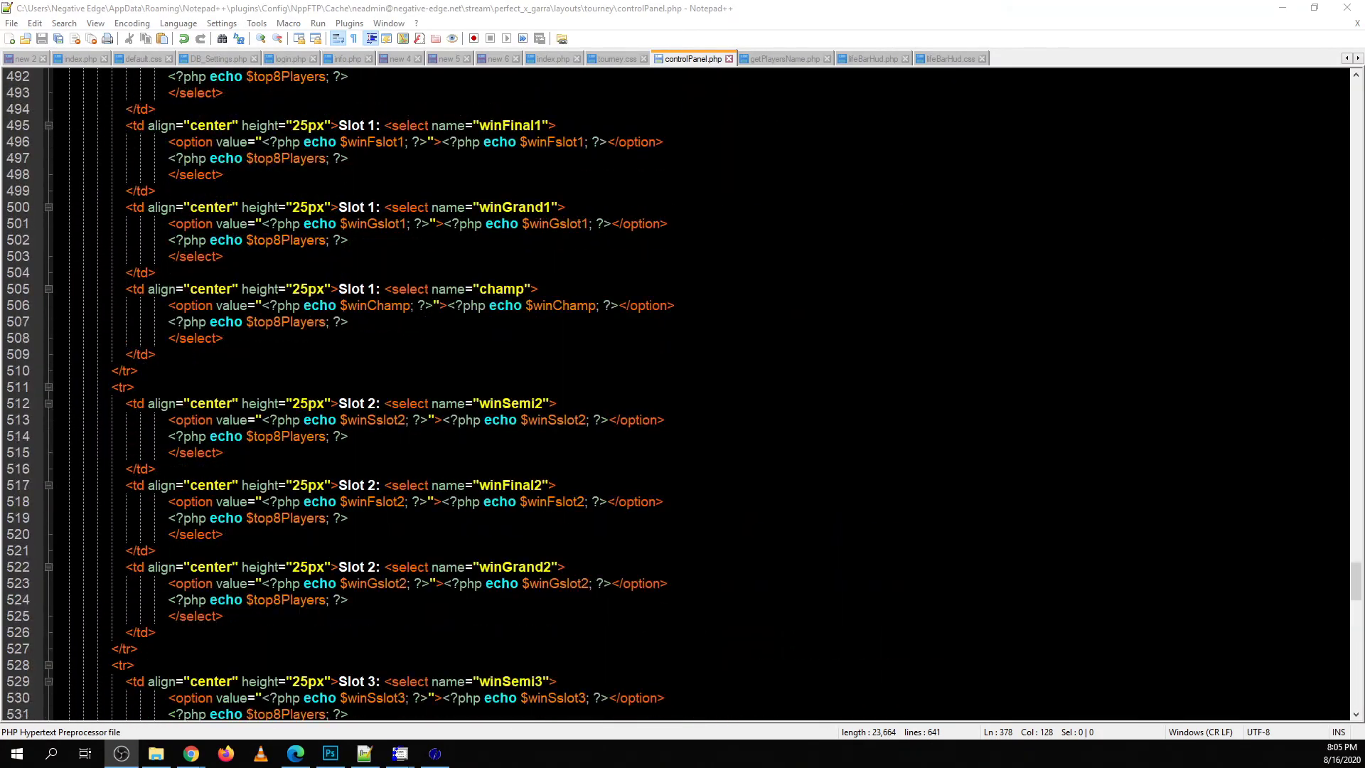
pyautogui.scroll(20, 682, 391)
pyautogui.scroll(18, 683, 391)
pyautogui.scroll(15, 682, 392)
pyautogui.scroll(17, 682, 391)
pyautogui.scroll(18, 682, 391)
pyautogui.scroll(17, 683, 391)
pyautogui.scroll(13, 683, 391)
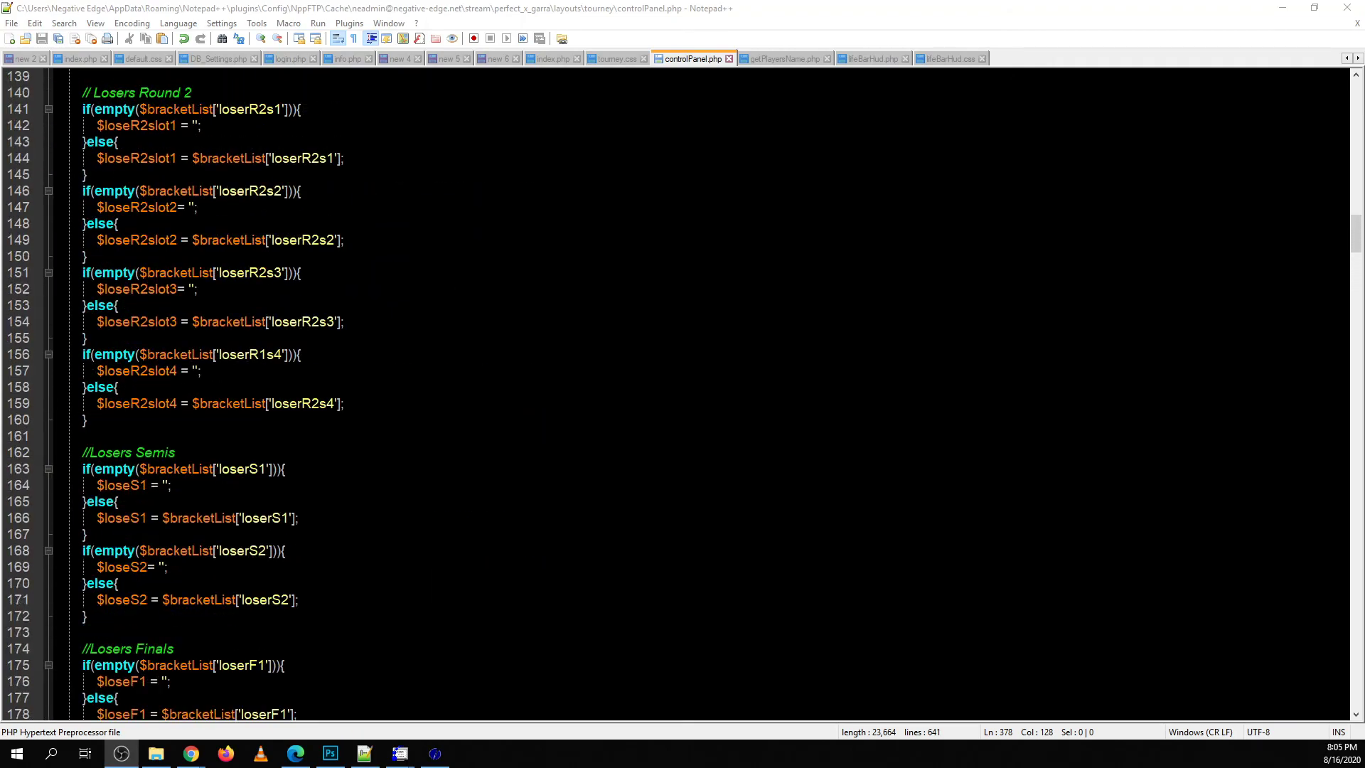
pyautogui.scroll(18, 683, 391)
pyautogui.scroll(15, 683, 391)
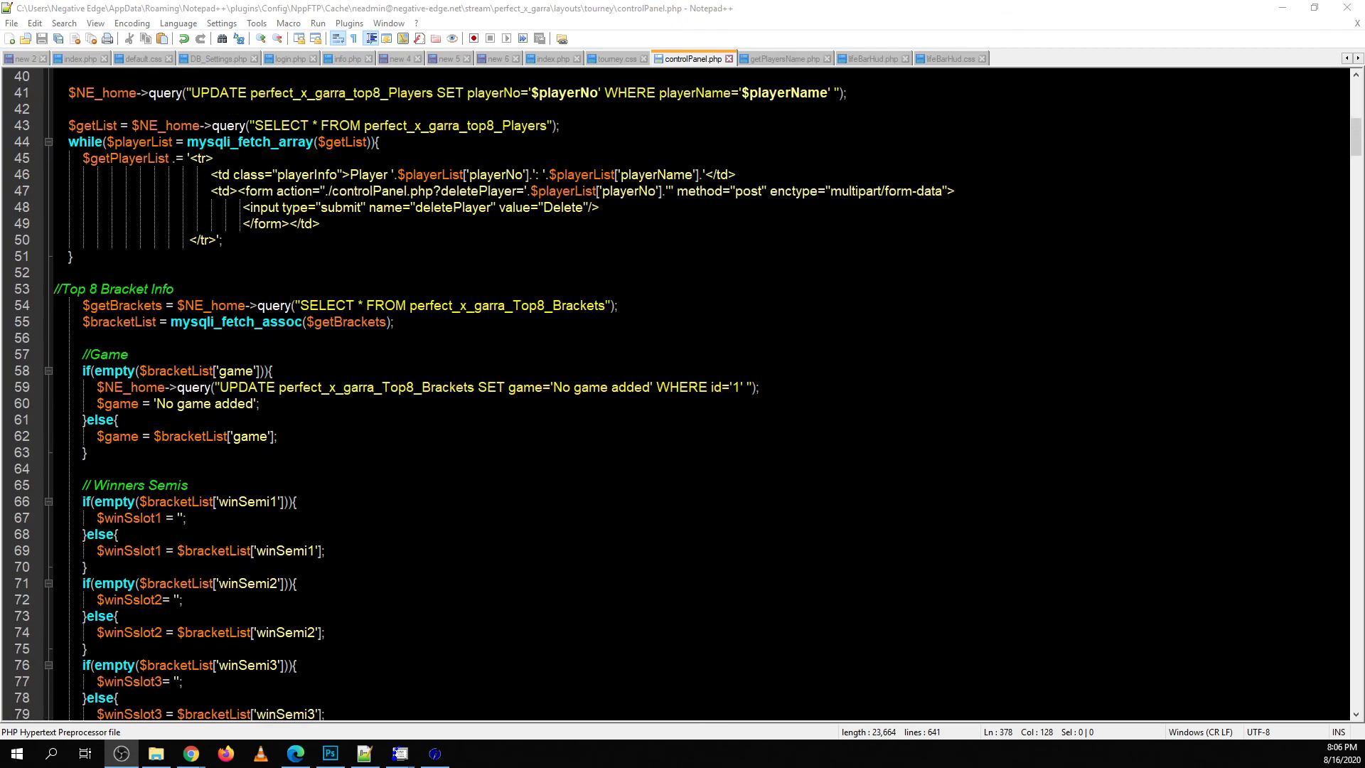
pyautogui.scroll(13, 683, 391)
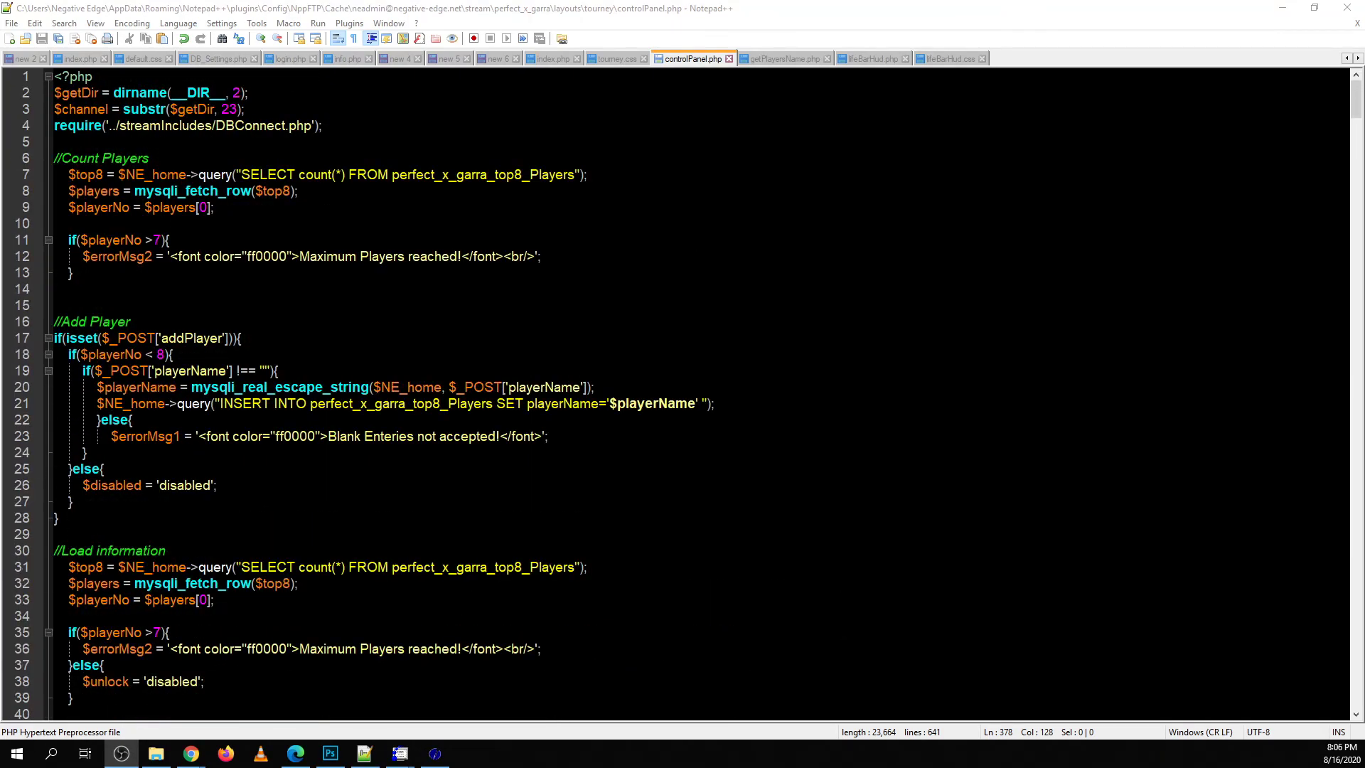
pyautogui.scroll(-3, 683, 391)
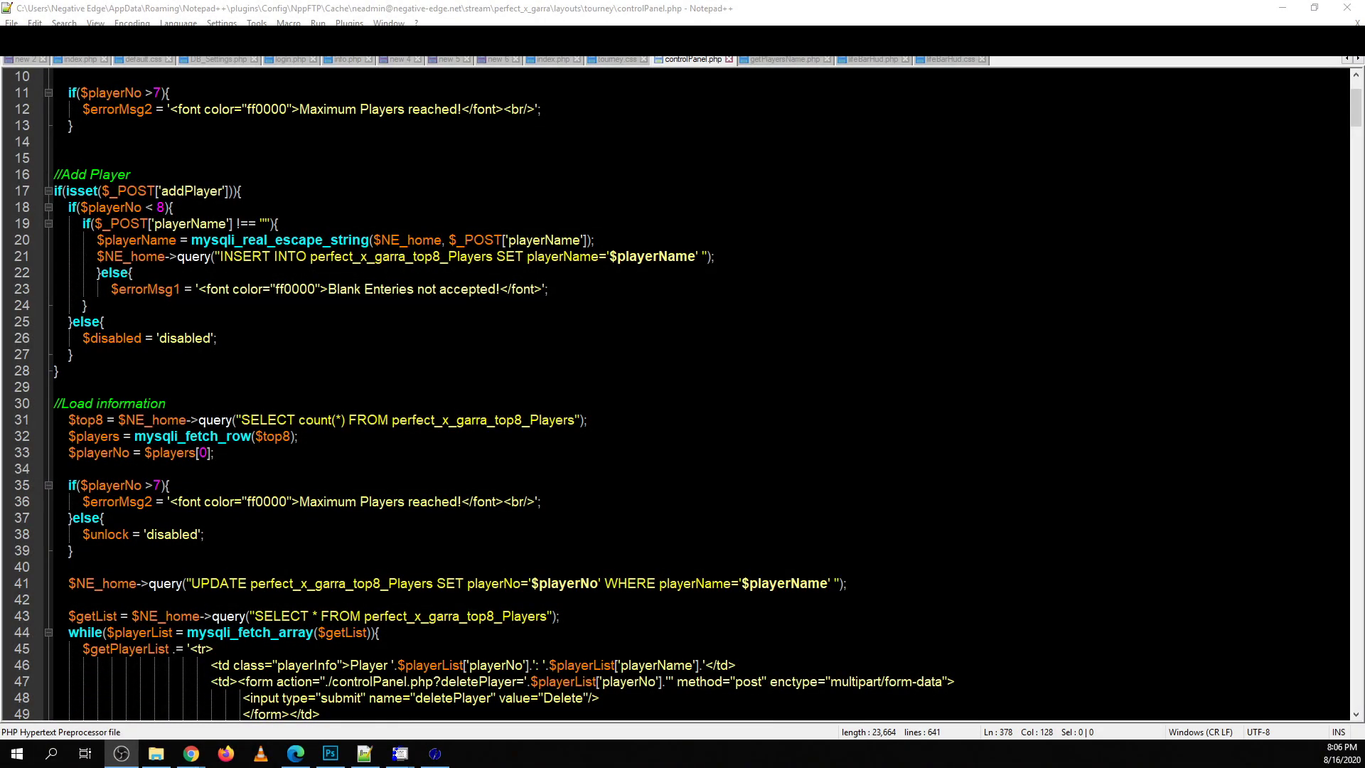
# - Switch back to the control page in the browser and review the player list, Life Bar Hud settings and Top 8 bracket slots
pyautogui.click(1283, 8)
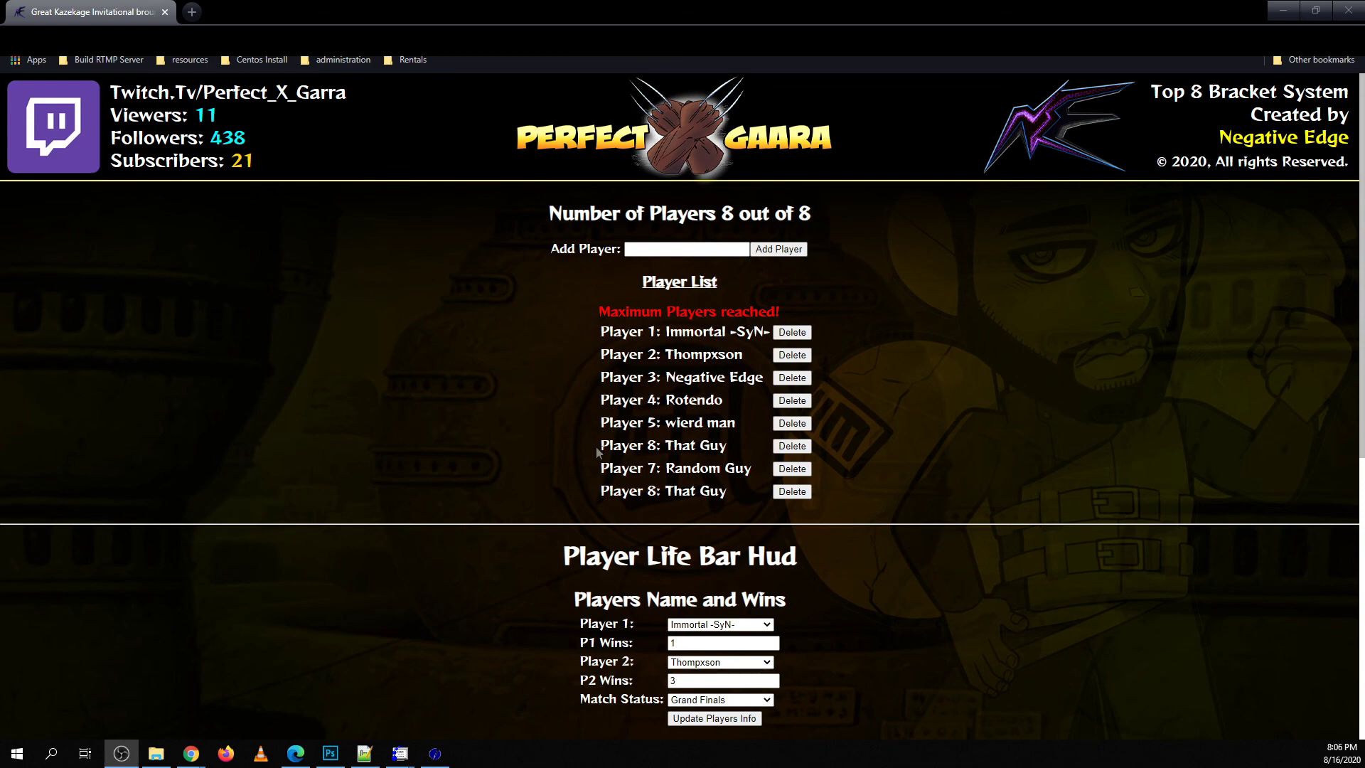
pyautogui.scroll(-2, 821, 571)
pyautogui.scroll(-5, 854, 572)
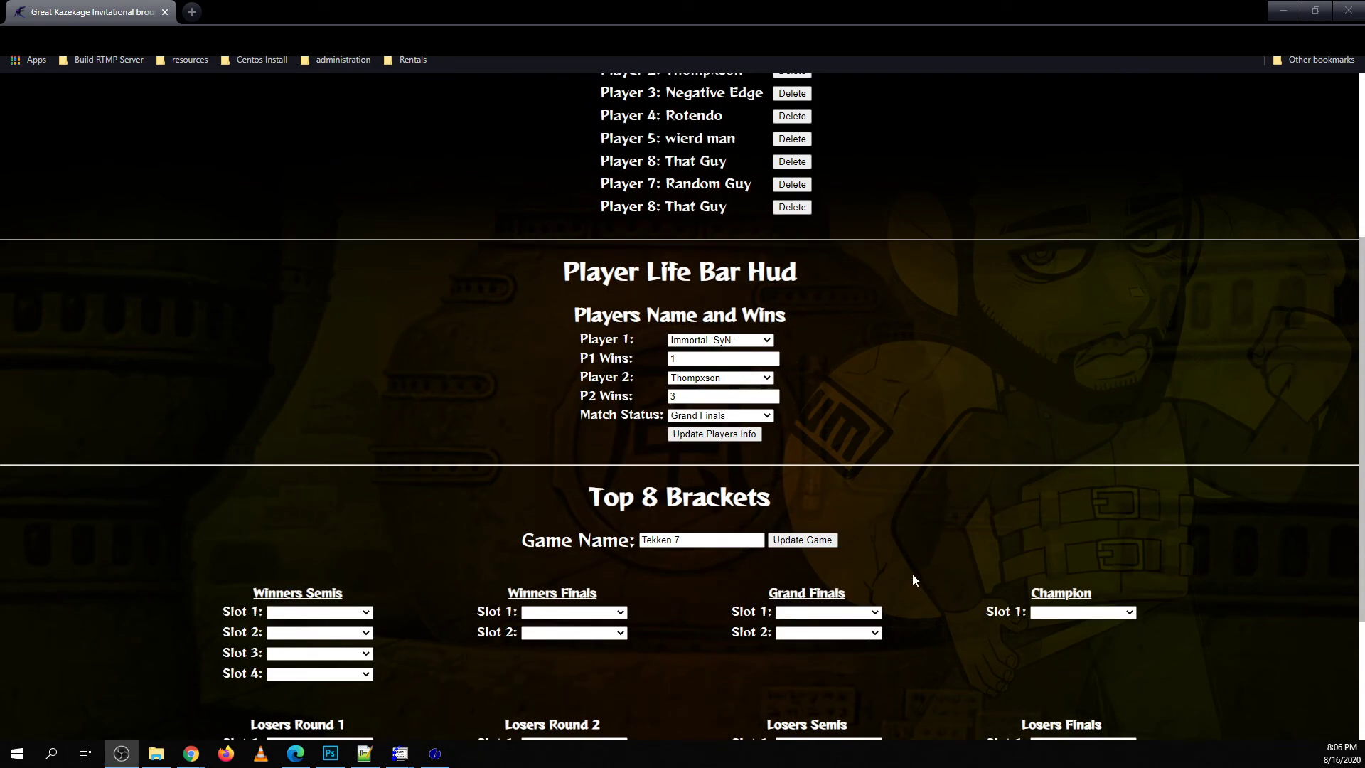
pyautogui.scroll(7, 906, 563)
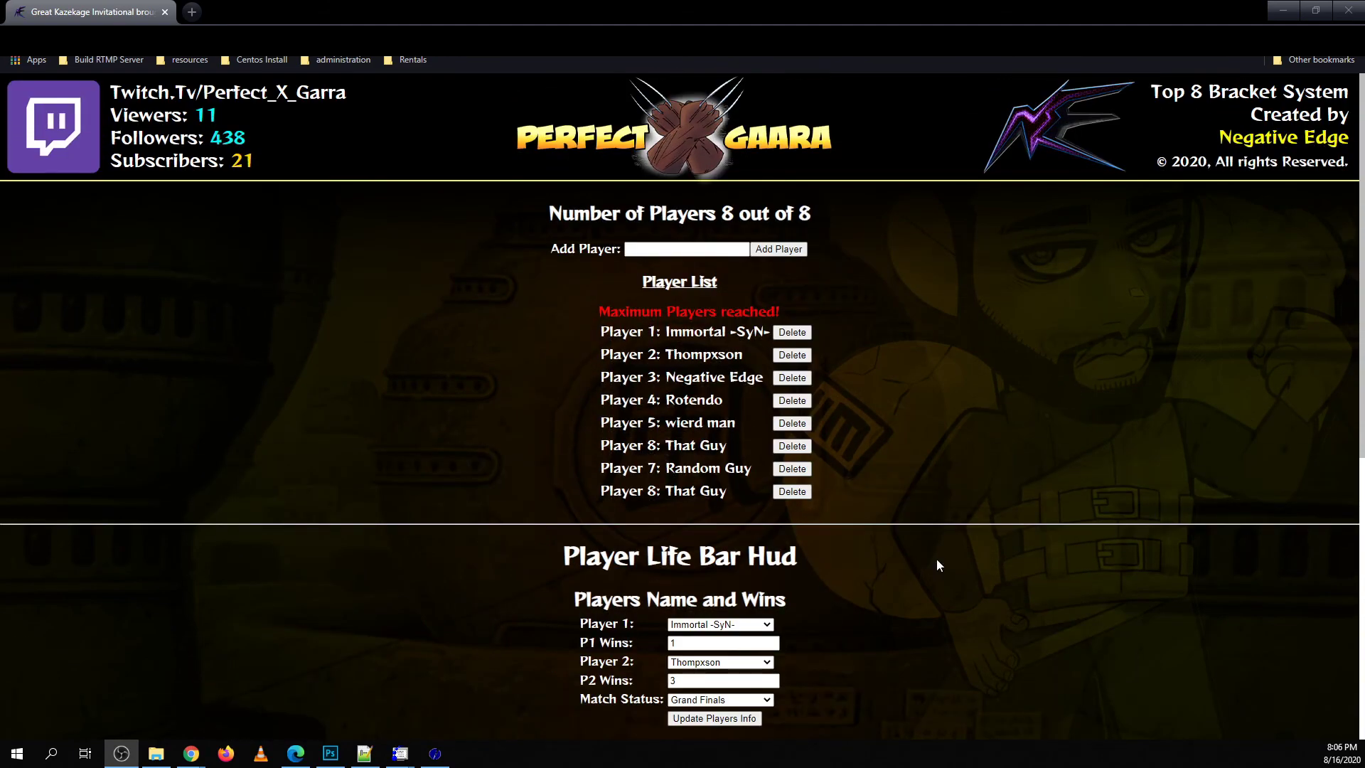
pyautogui.scroll(-3, 1152, 572)
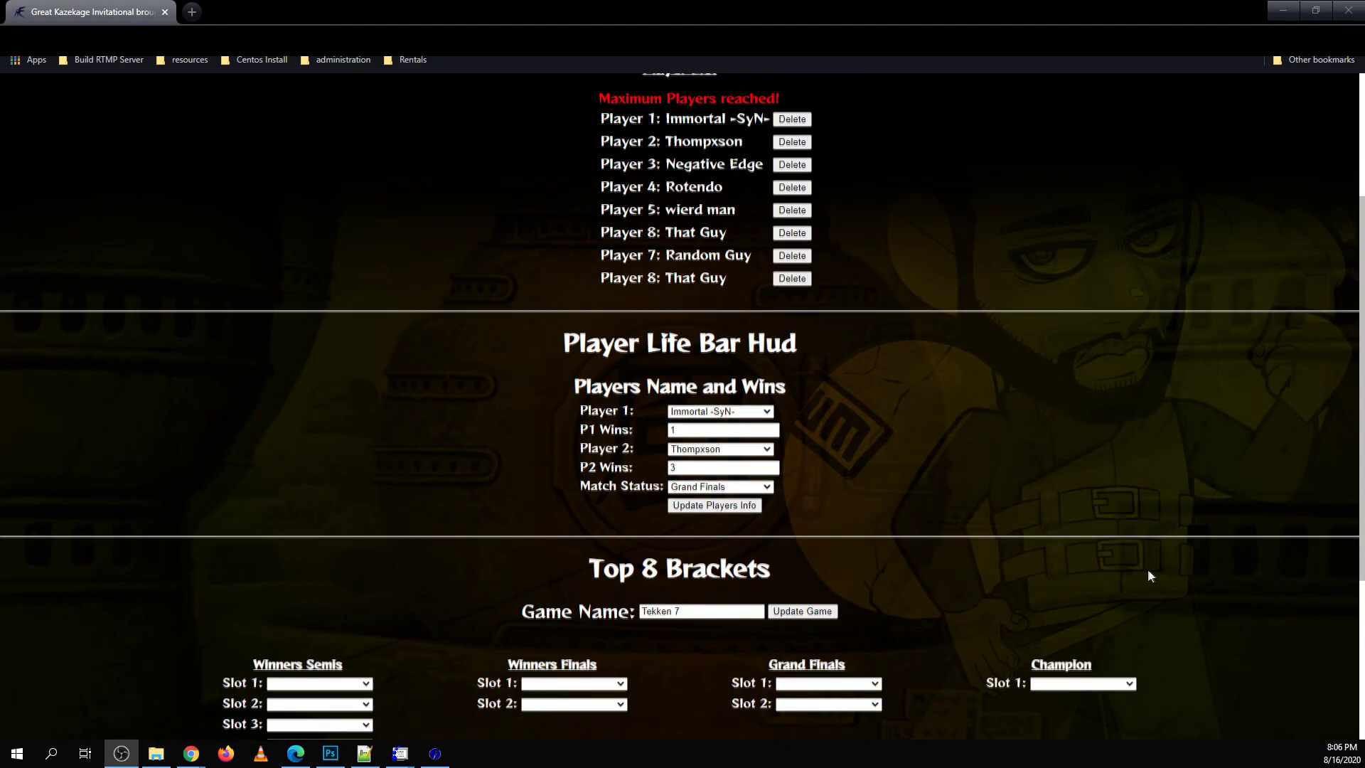
pyautogui.scroll(-4, 1145, 569)
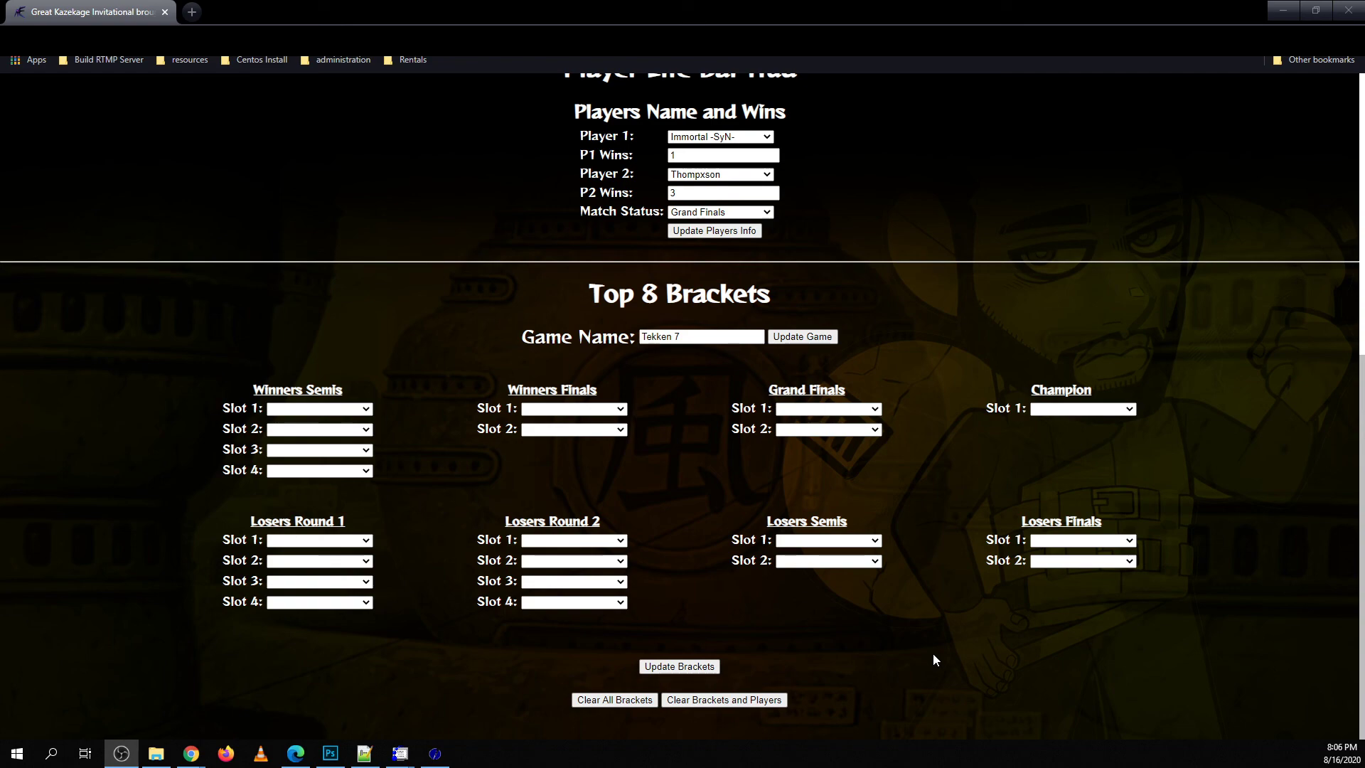
pyautogui.scroll(7, 919, 665)
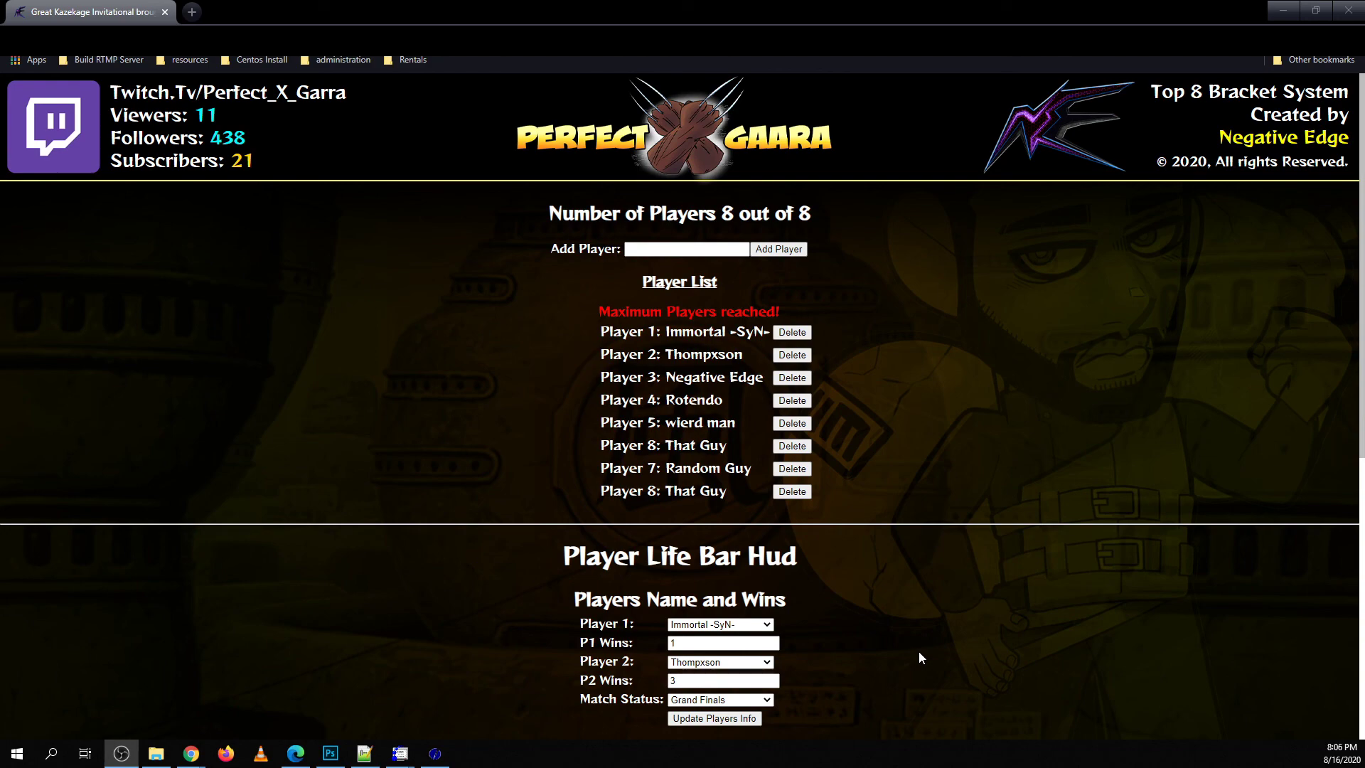
pyautogui.scroll(-5, 919, 650)
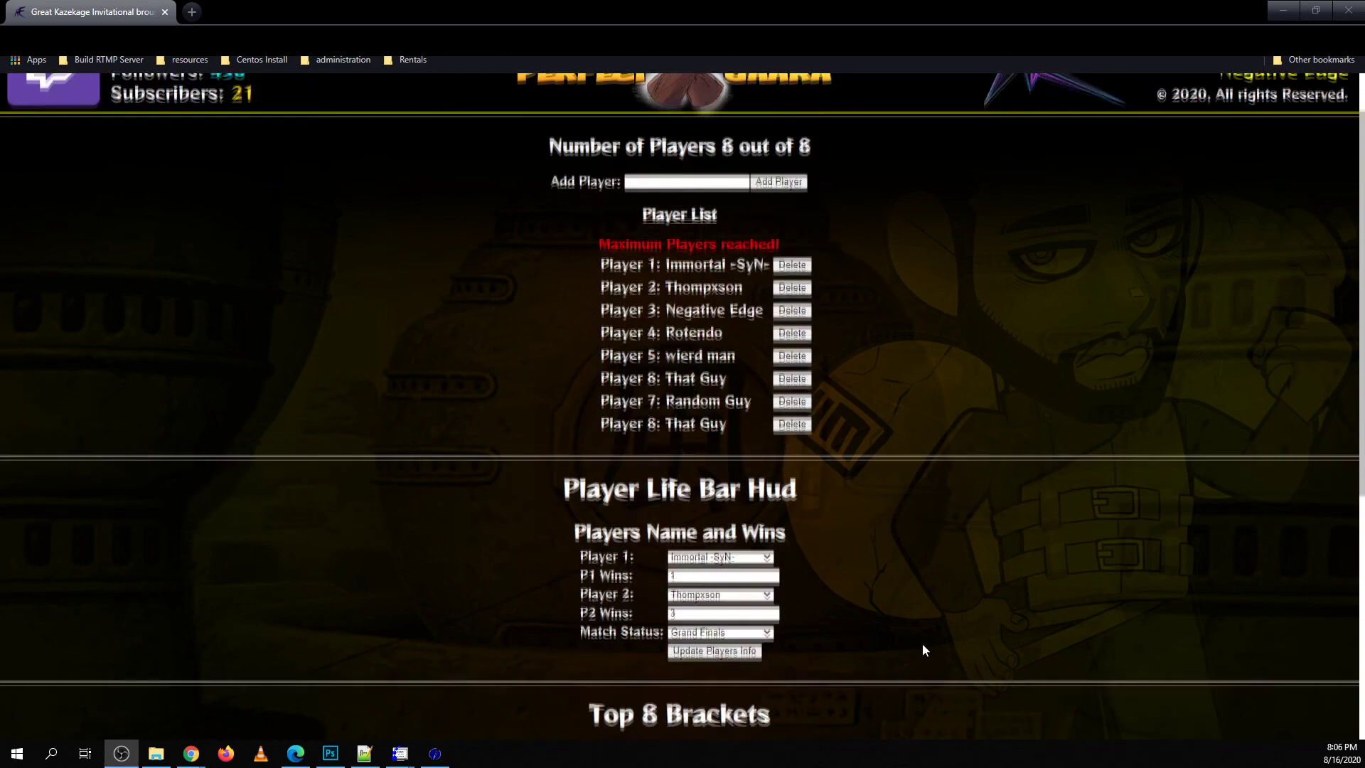
pyautogui.scroll(-3, 923, 628)
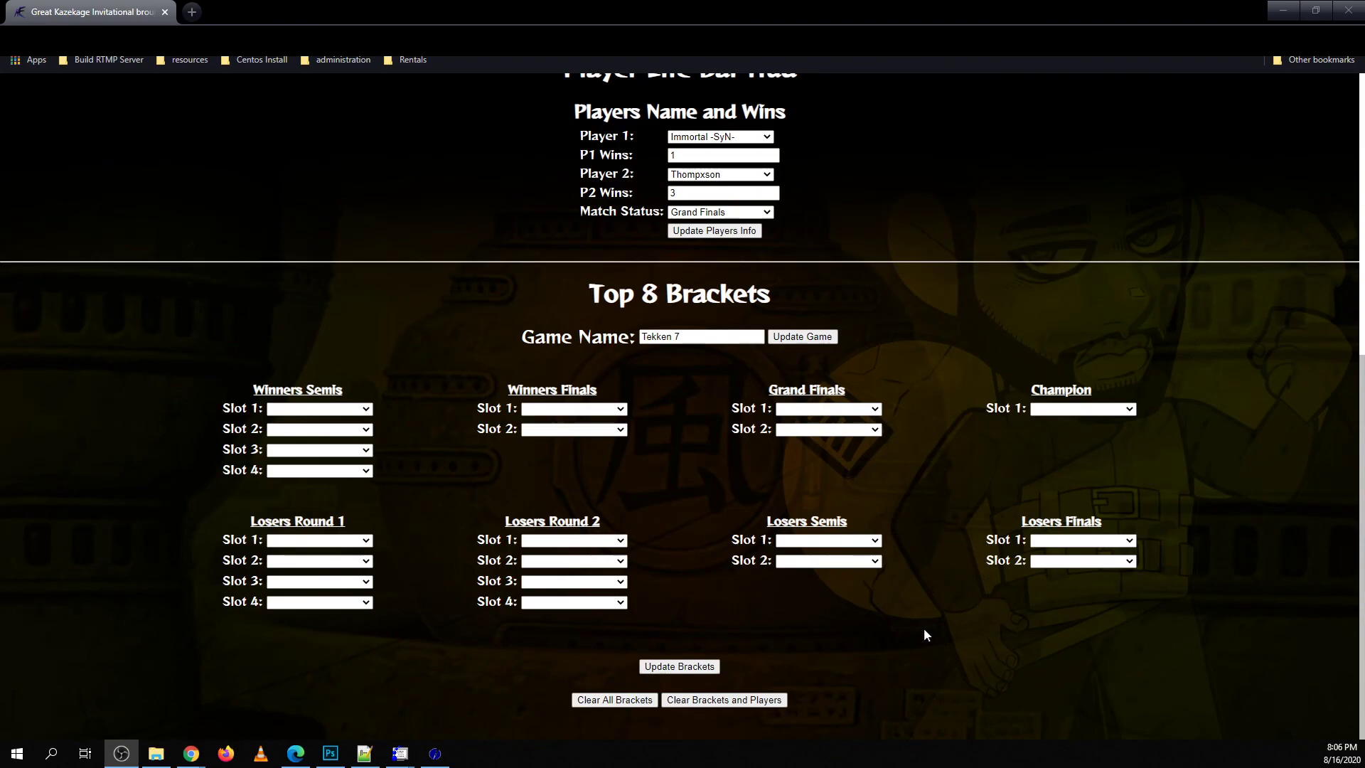